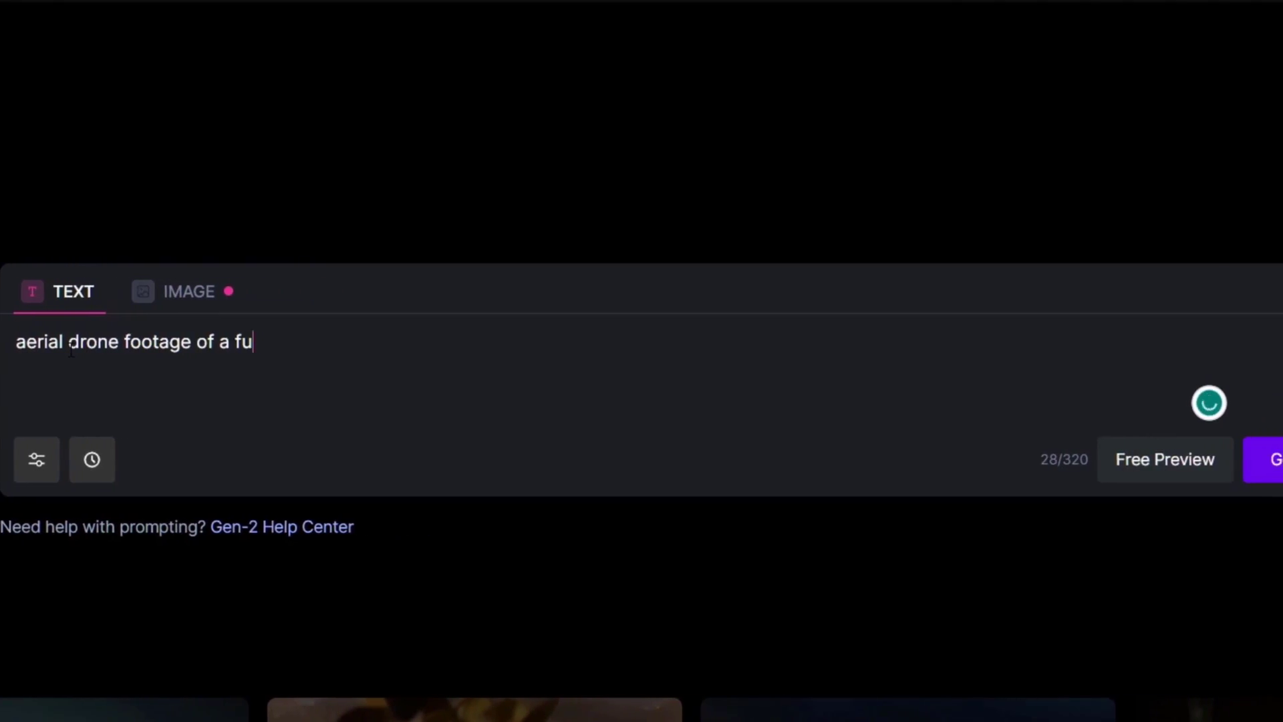
- Scroll down Runway's homepage past the research and customer sections to Generate Videos
type("turistic cityscape at night time")
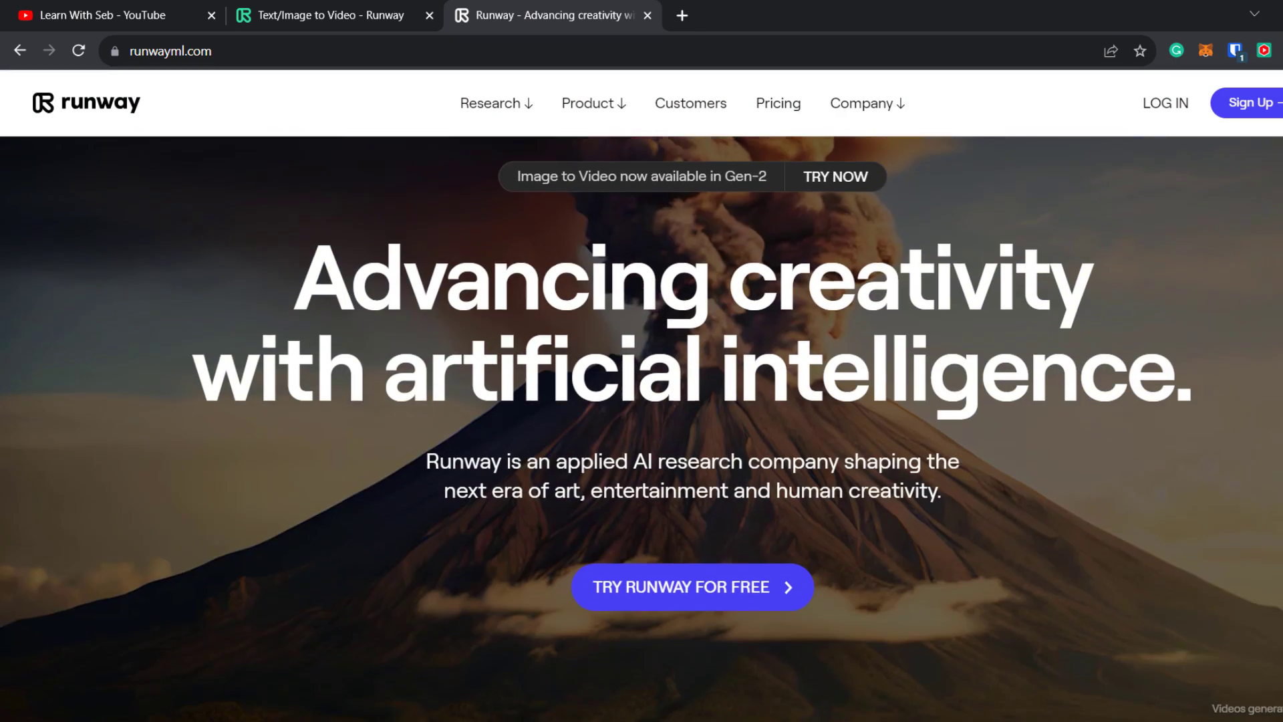
scroll(642, 361, "down", 2)
scroll(641, 361, "down", 6)
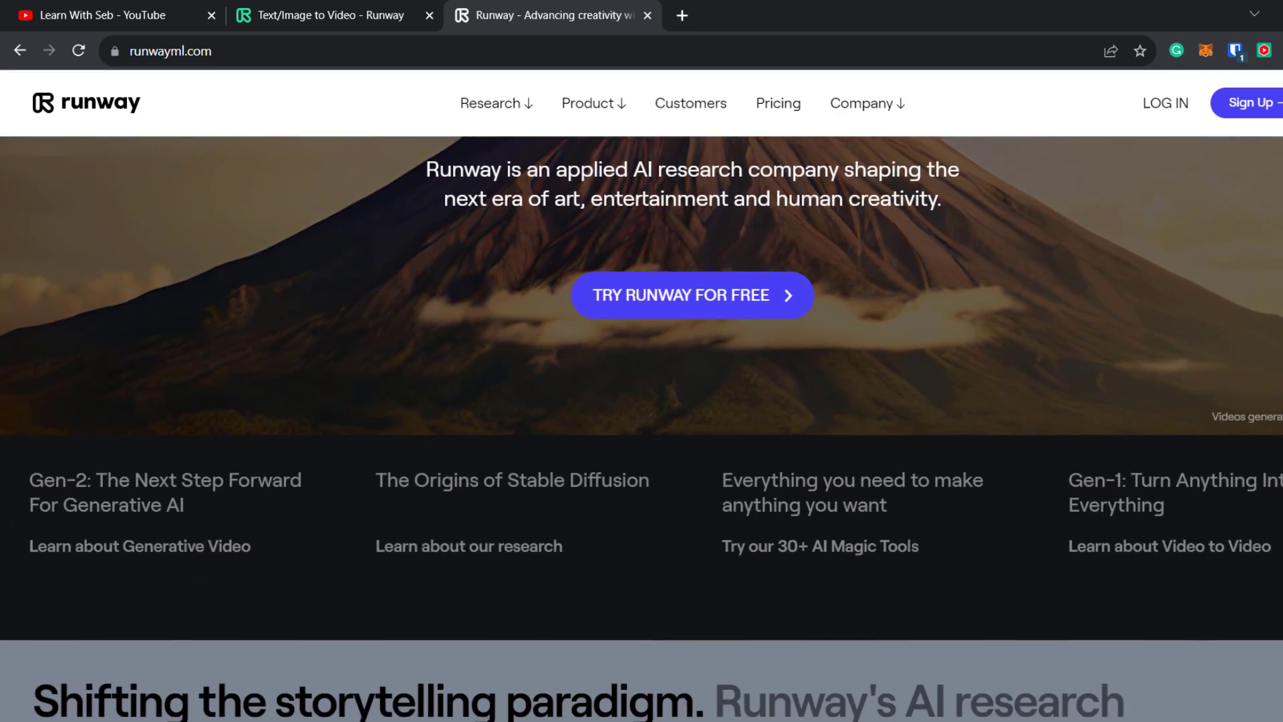
scroll(642, 361, "down", 6)
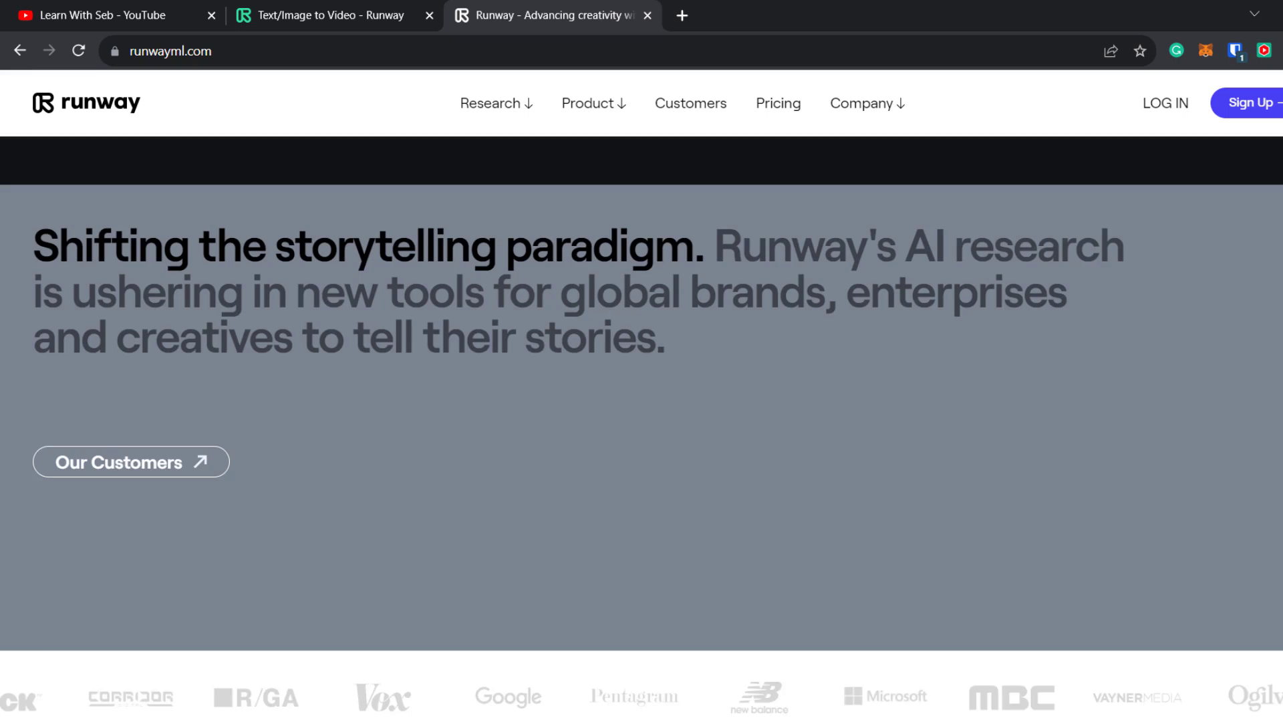
scroll(1056, 211, "down", 8)
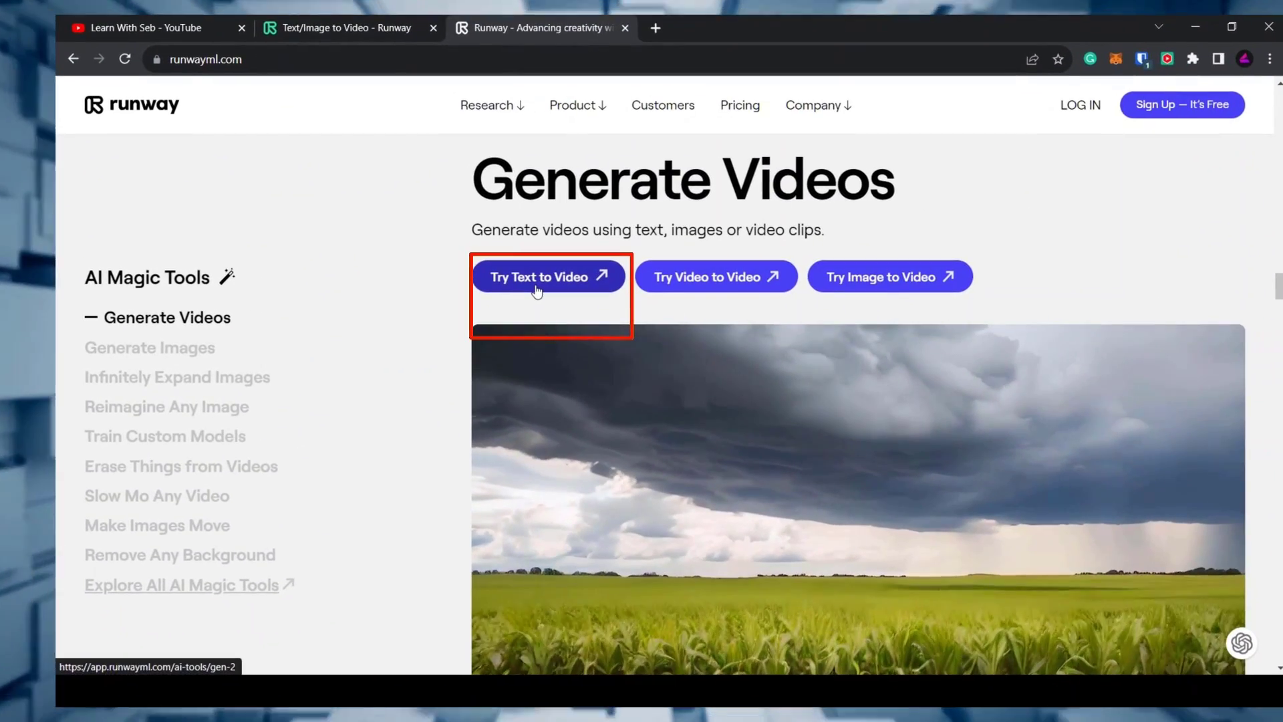
- Open Runway's Text to Video generator and start the prompt 'aerial drone footage of a futuristic cityscape'
left_click(540, 291)
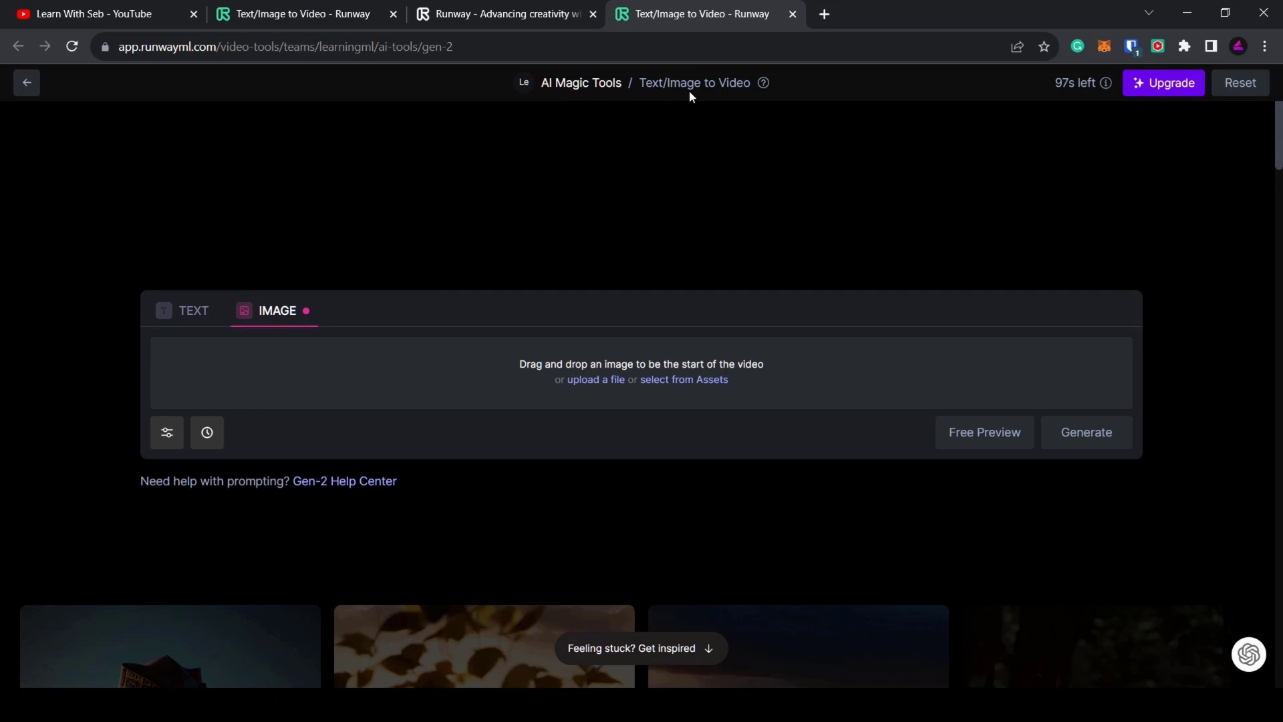
left_click(195, 320)
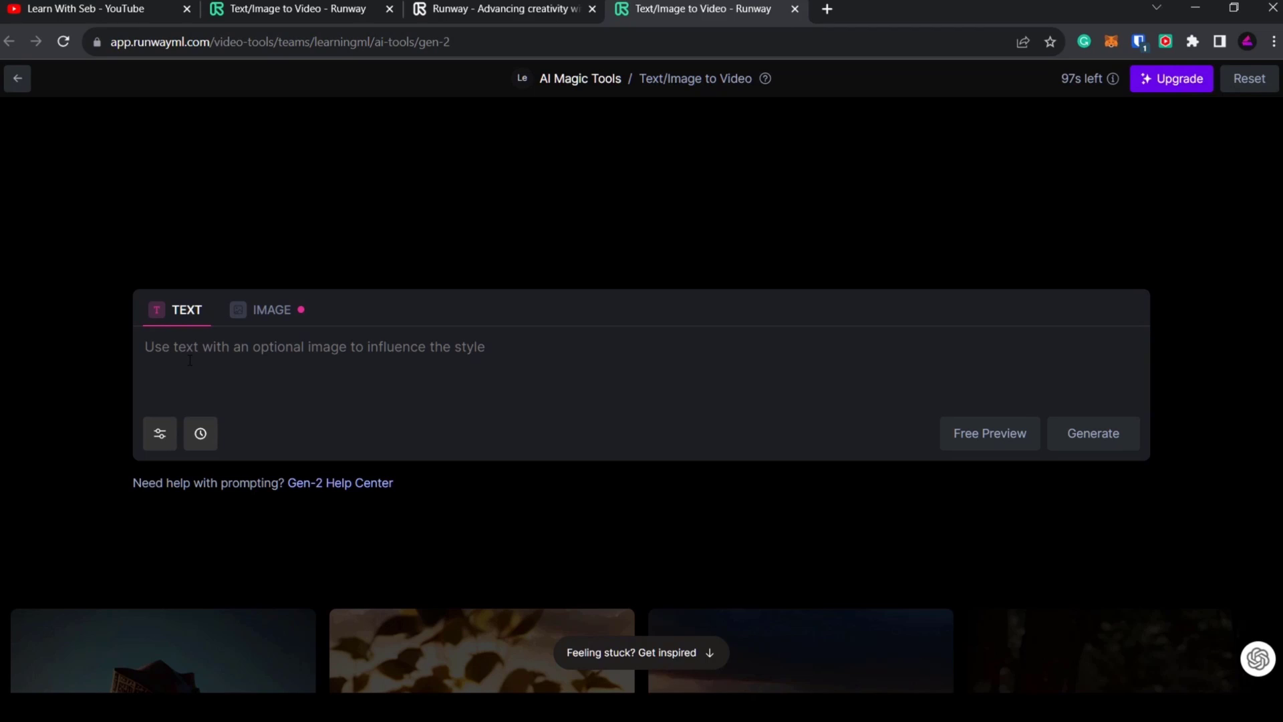
type("aerial drone footage of a fu")
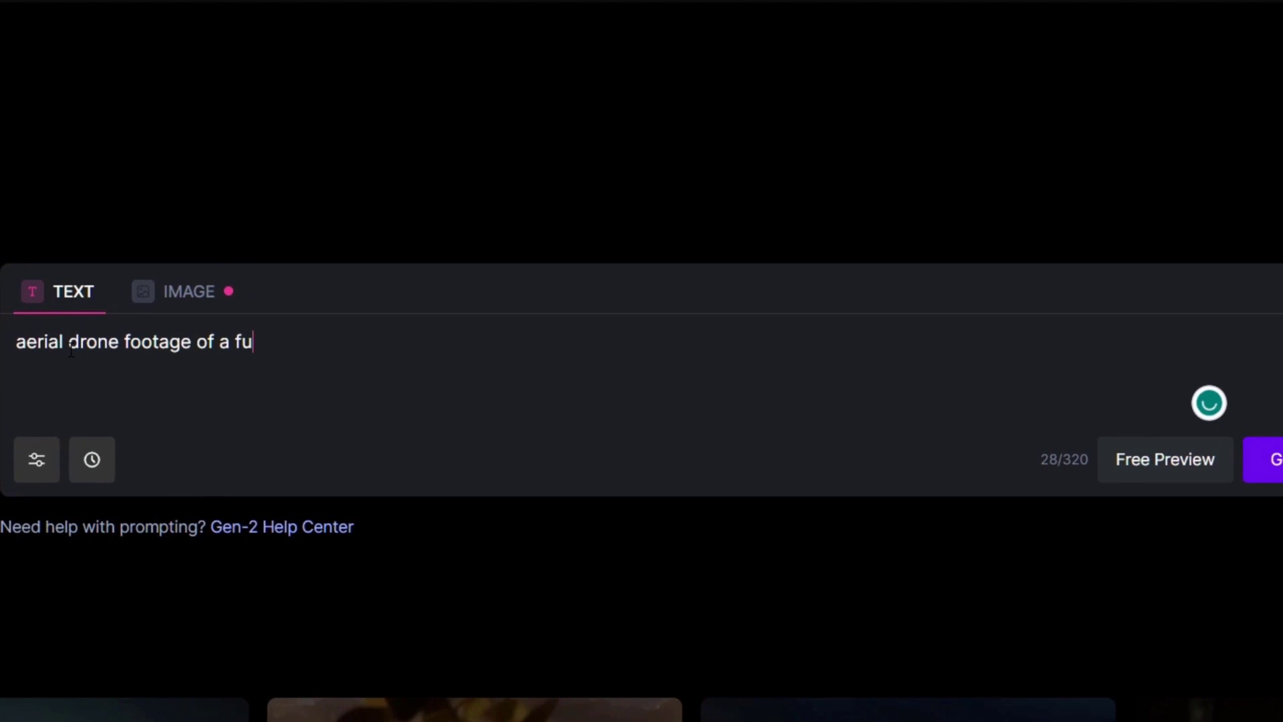
type("turistic cityscape at night time")
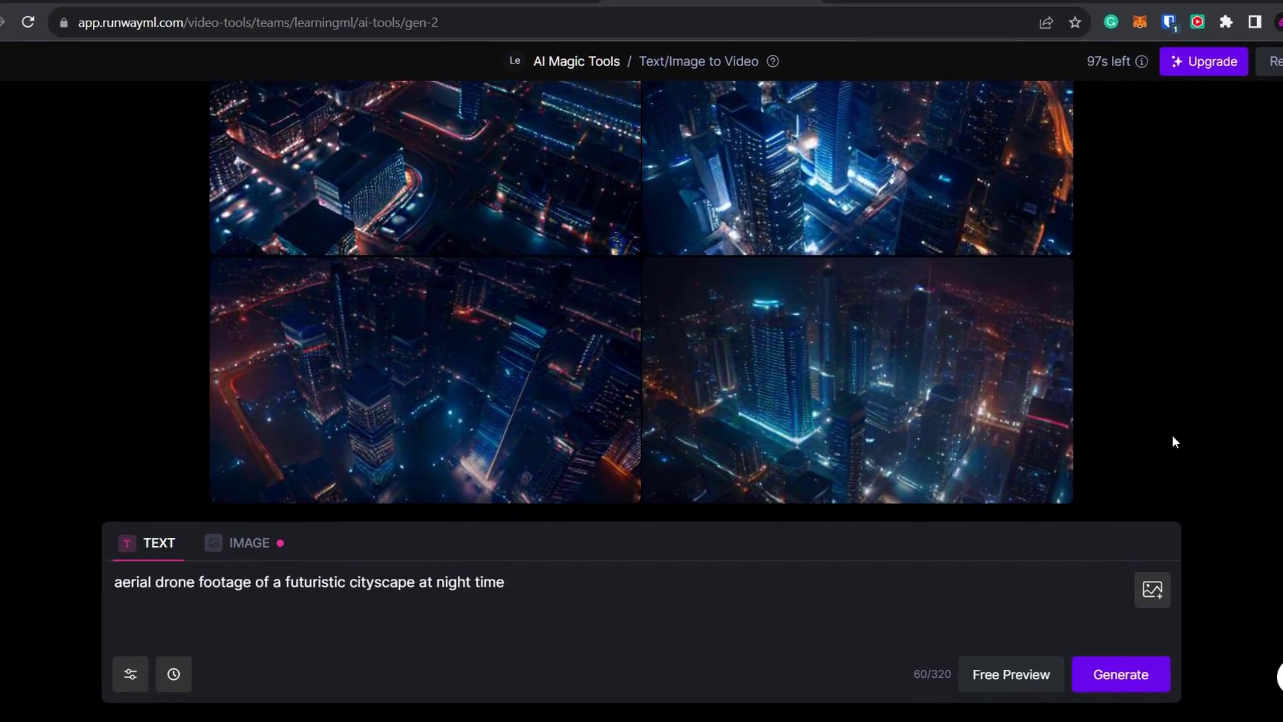
- Generate a 4-second Gen-2 clip from the top-right night-cityscape preview
scroll(1188, 438, "up", 3)
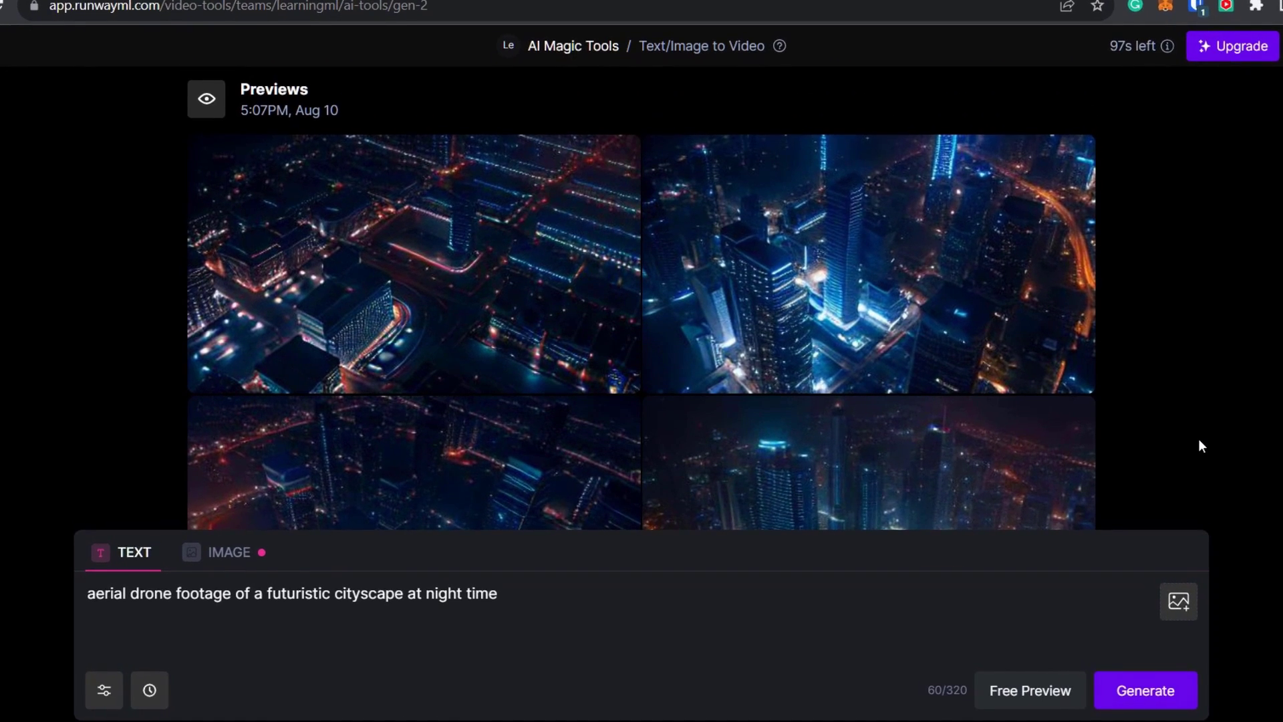
mouse_move(859, 262)
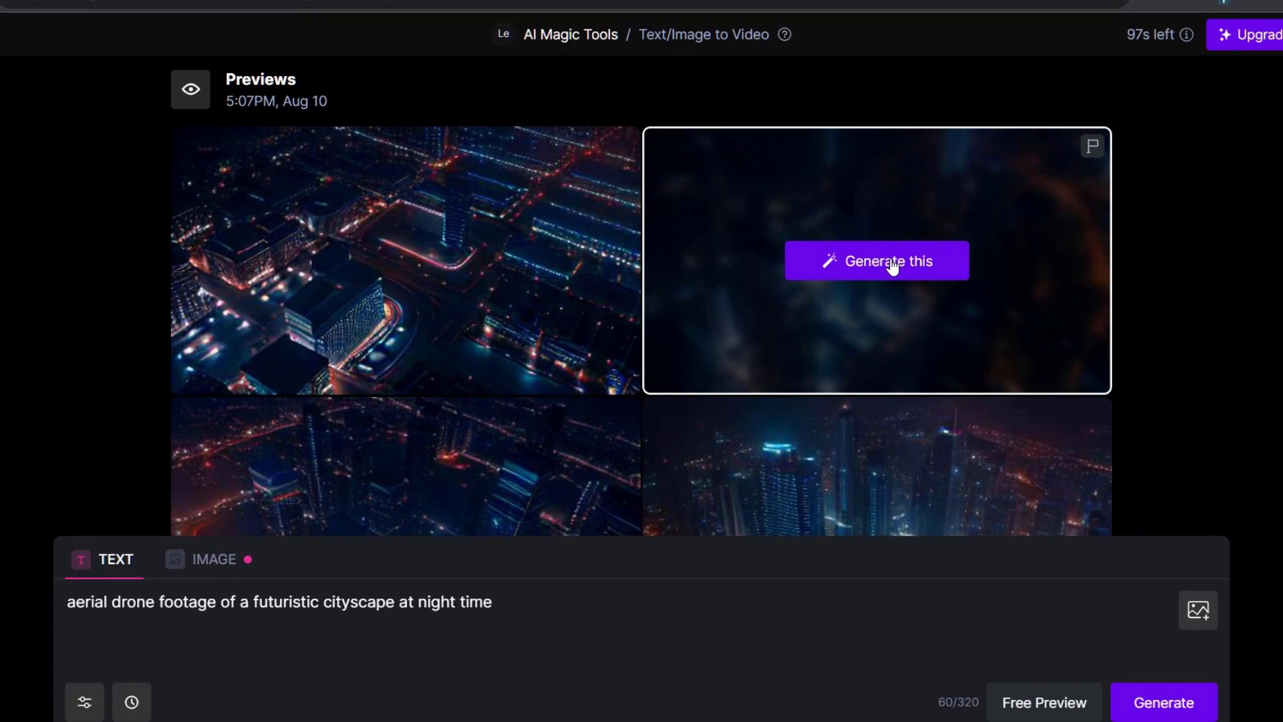
left_click(880, 264)
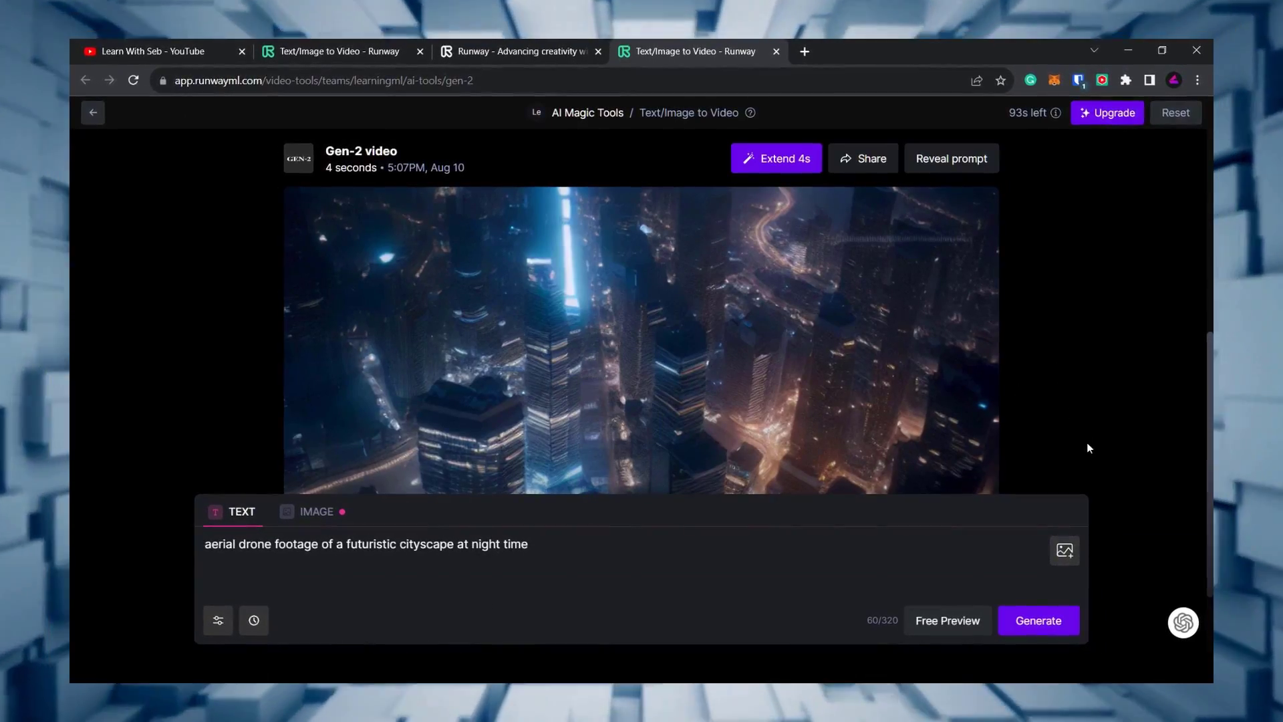
- Scroll through the results to the generated sunny white-flower meadow clip
scroll(1126, 404, "down", 1)
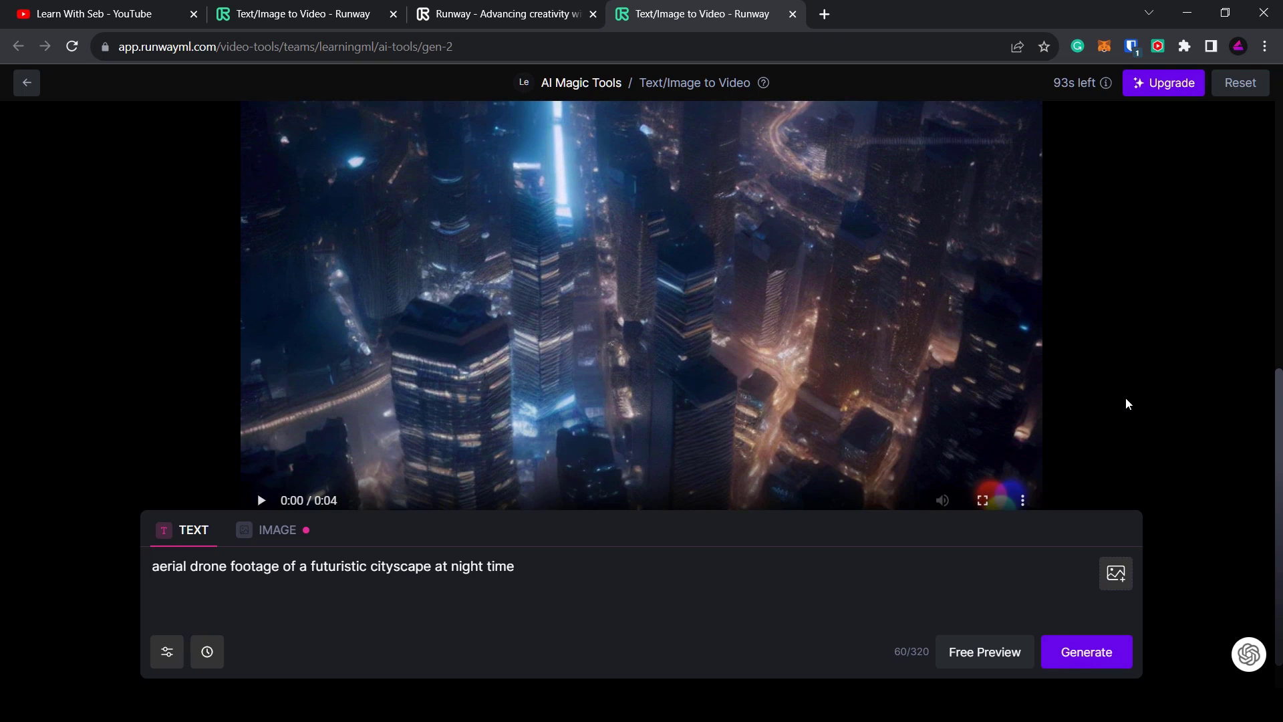
scroll(1125, 397, "up", 1)
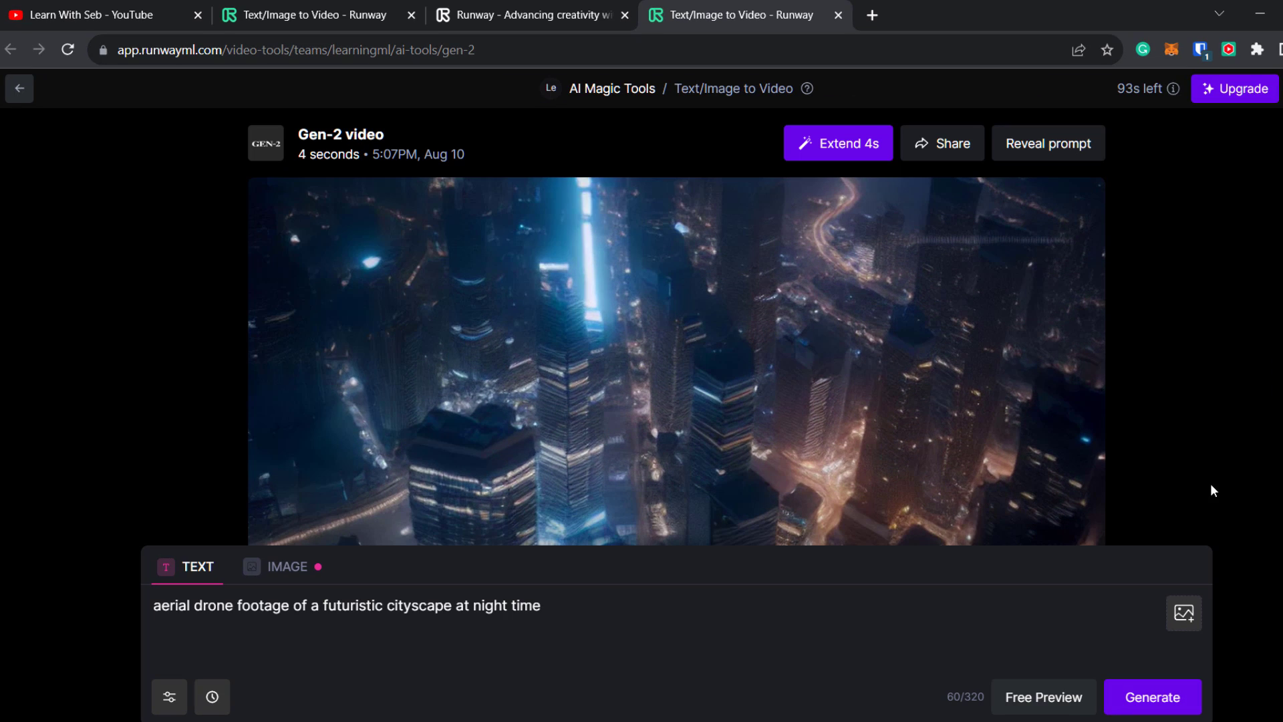
scroll(1194, 426, "down", 1)
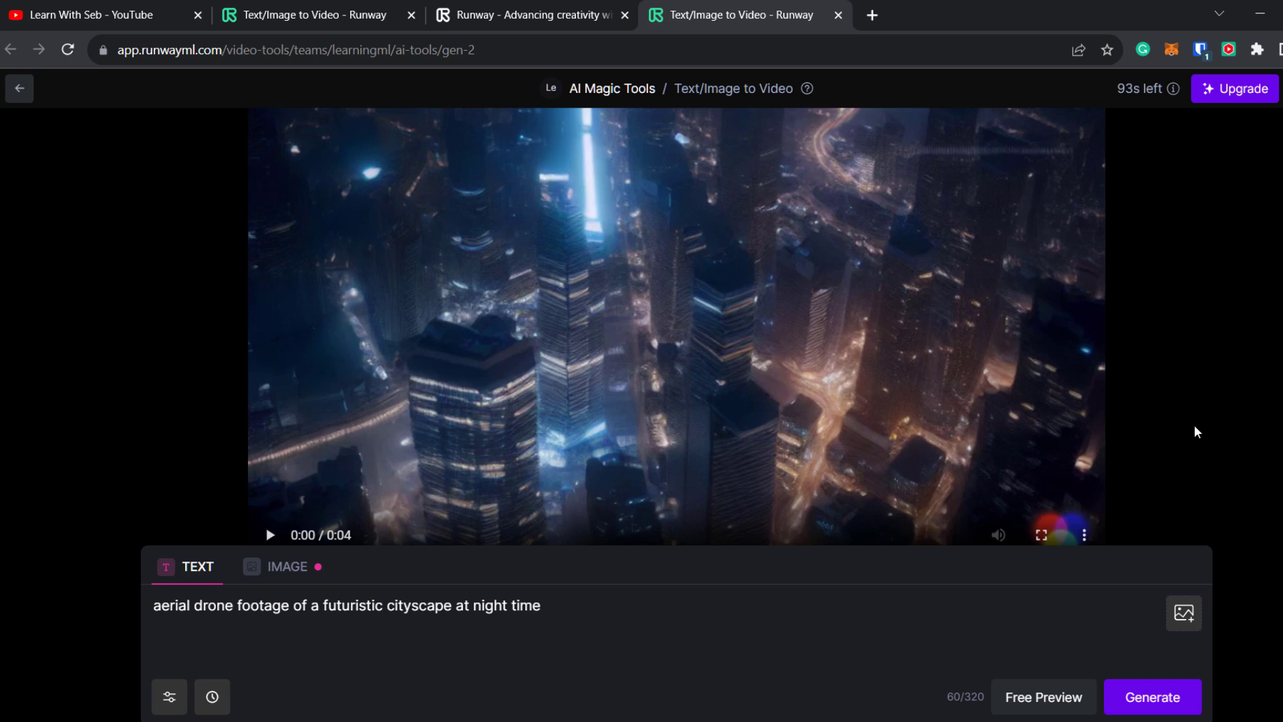
scroll(1195, 431, "down", 1)
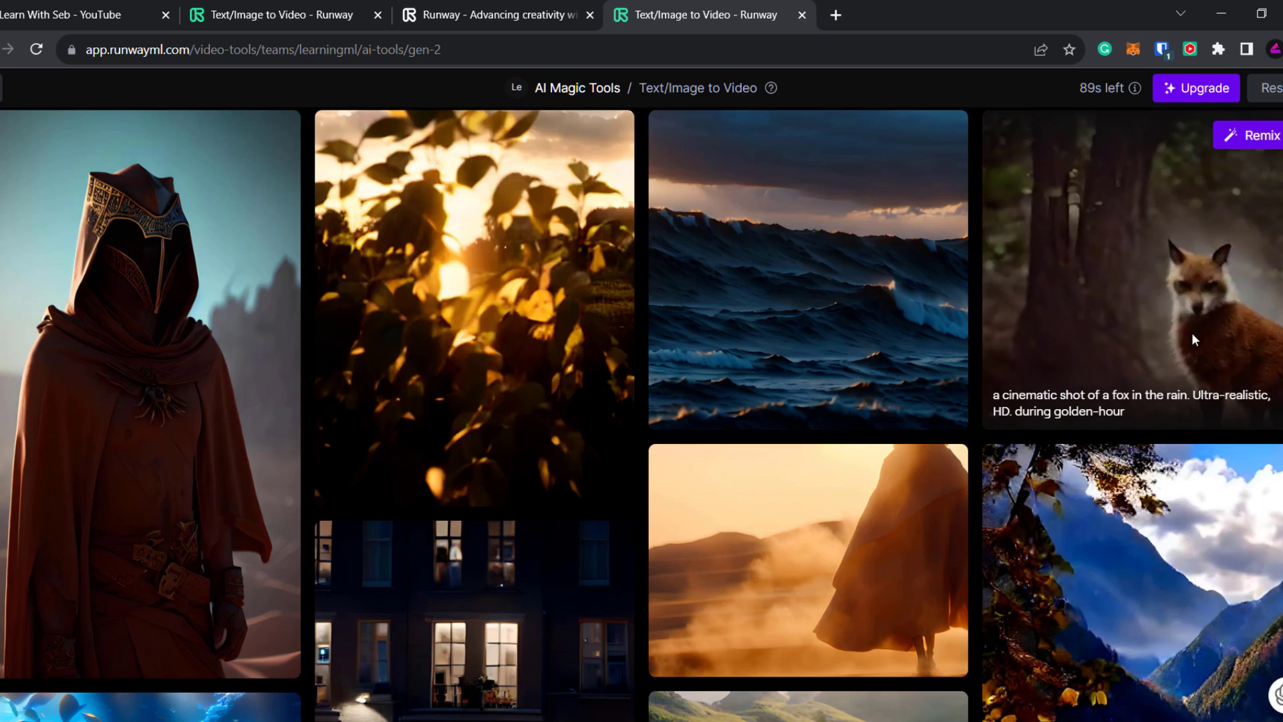
- Scroll through the Gen-2 example gallery
scroll(1193, 332, "down", 8)
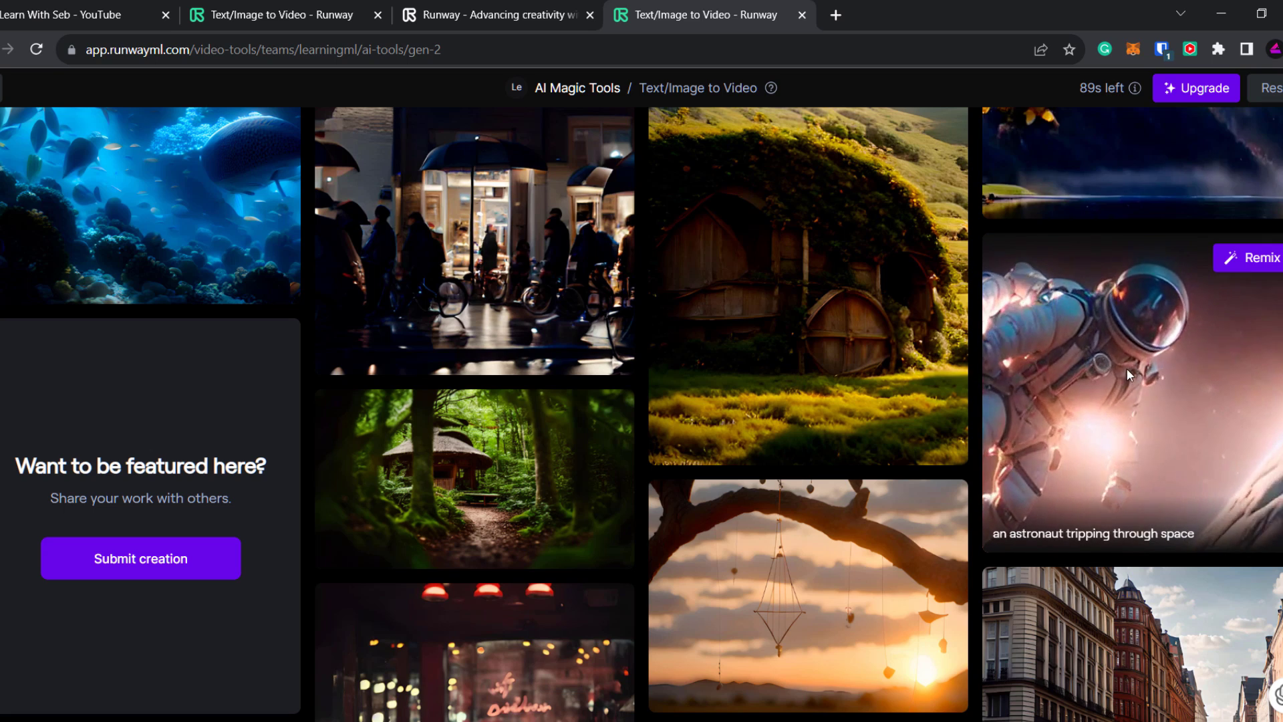
scroll(829, 361, "up", 10)
scroll(832, 375, "up", 5)
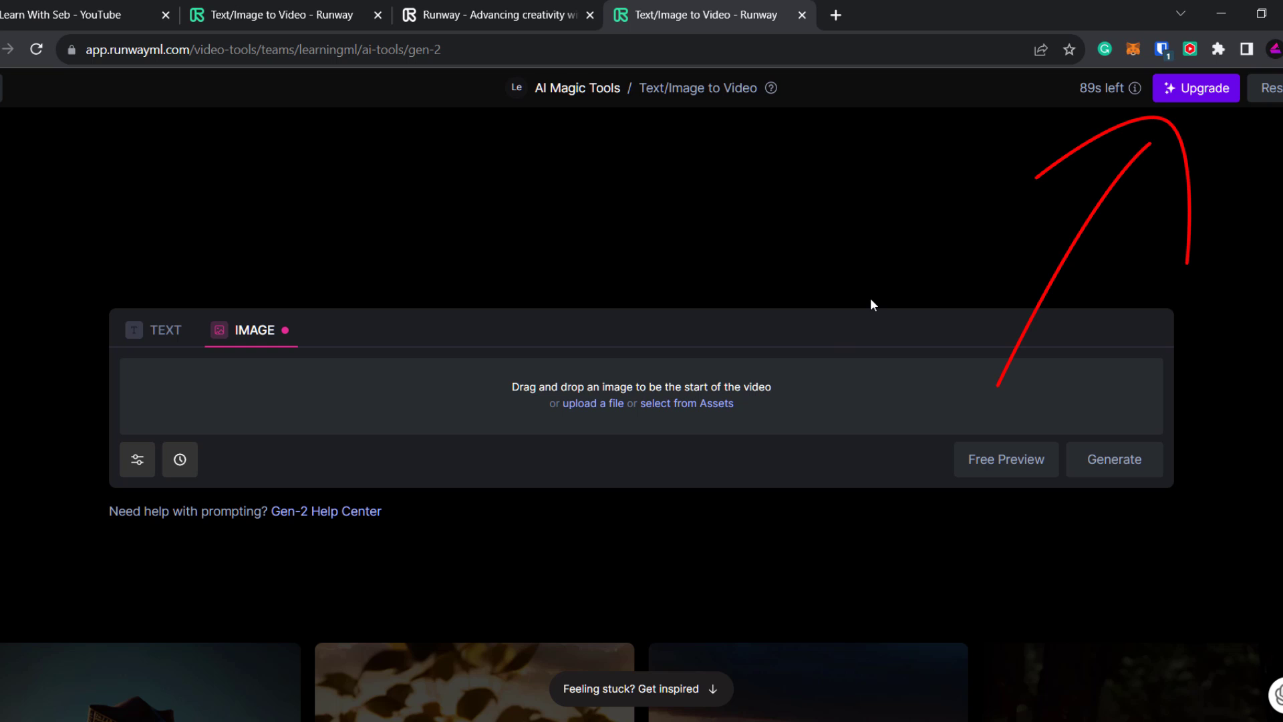
- View the workspace pricing plans, close them, and scroll back to the top
left_click(1136, 89)
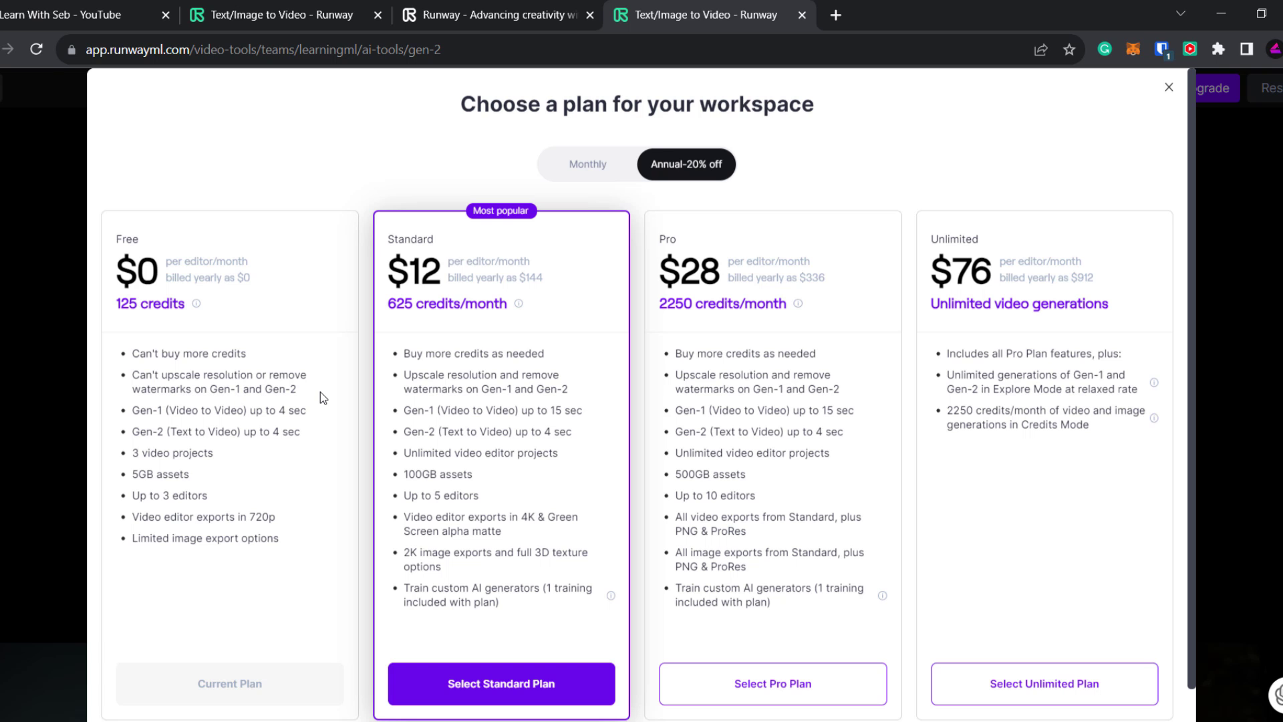
left_click(1169, 87)
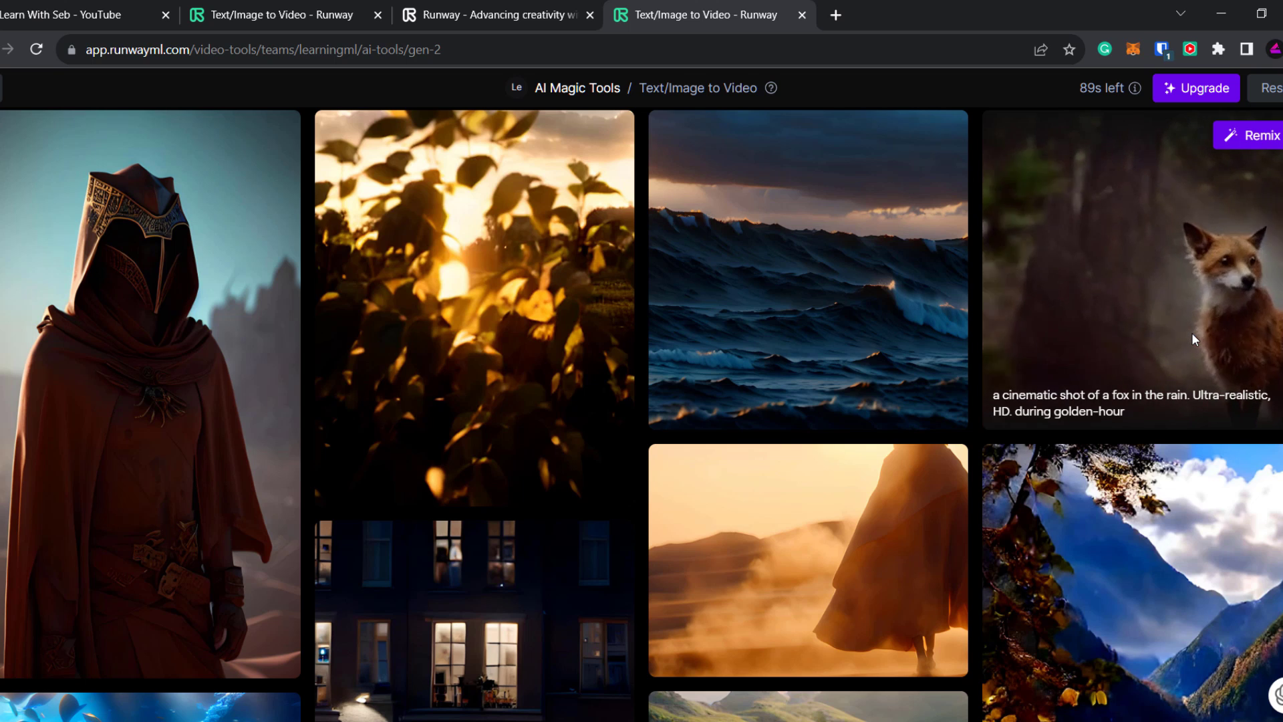
scroll(1192, 331, "down", 10)
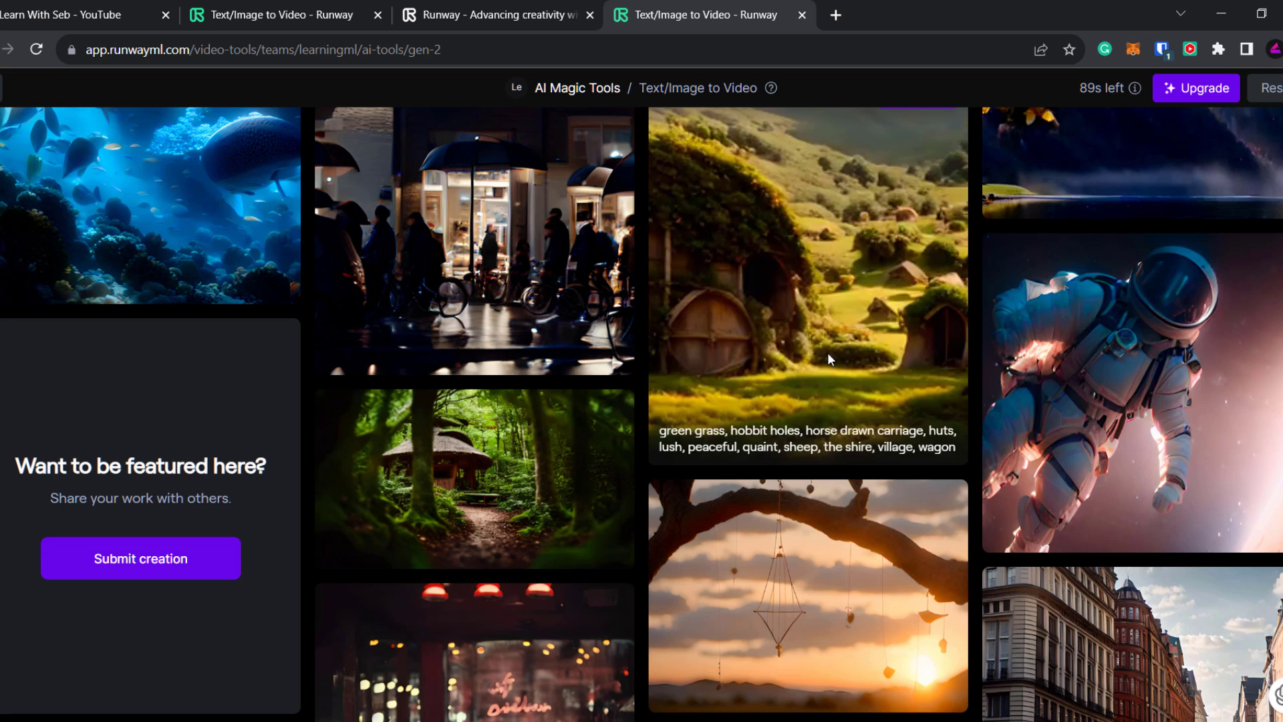
scroll(829, 361, "up", 8)
scroll(834, 374, "up", 8)
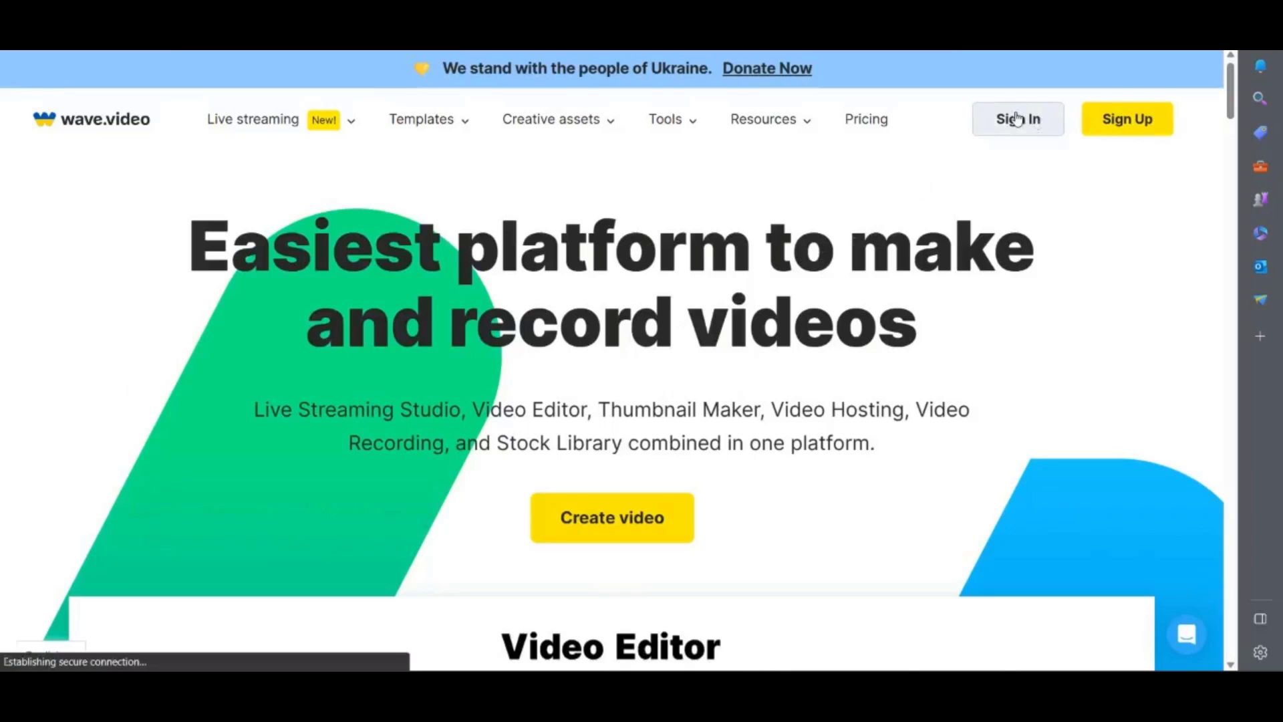
- Finish signing in to wave.video and show the Create options on My Projects
left_click(814, 170)
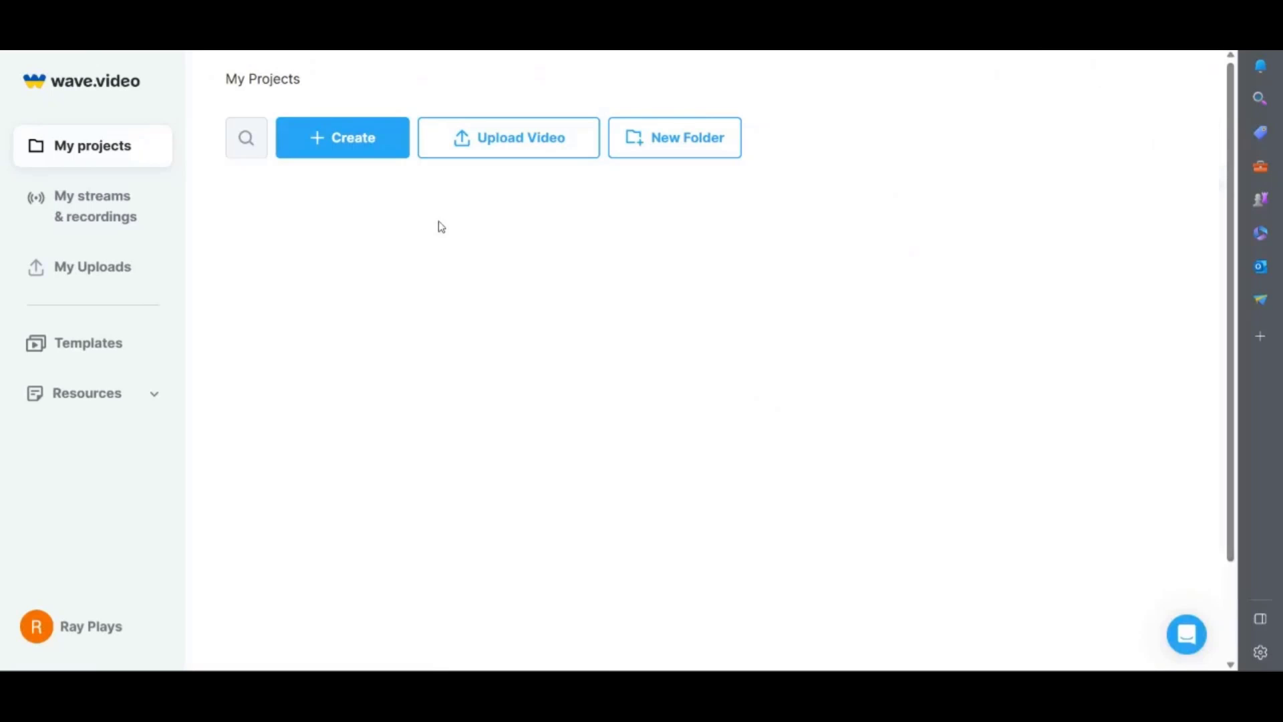
left_click(351, 133)
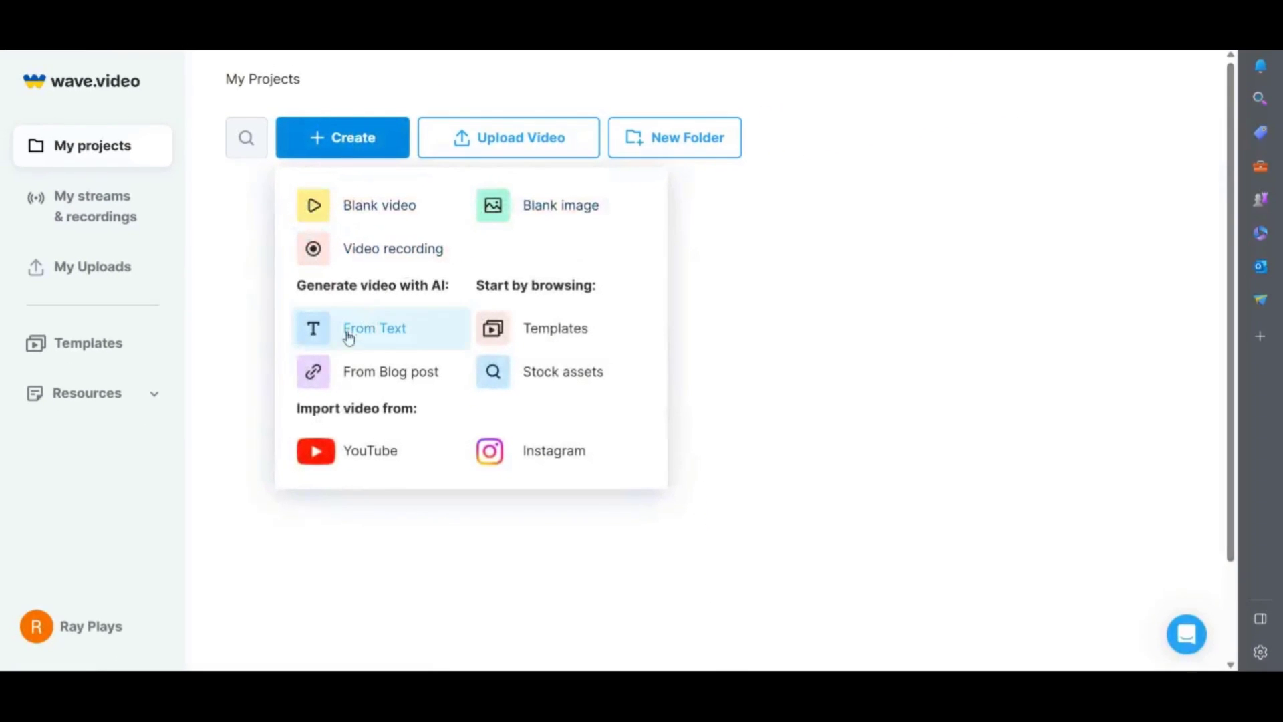
- Choose Create From Text and select the Stoicism quotes script in the document to copy
left_click(344, 341)
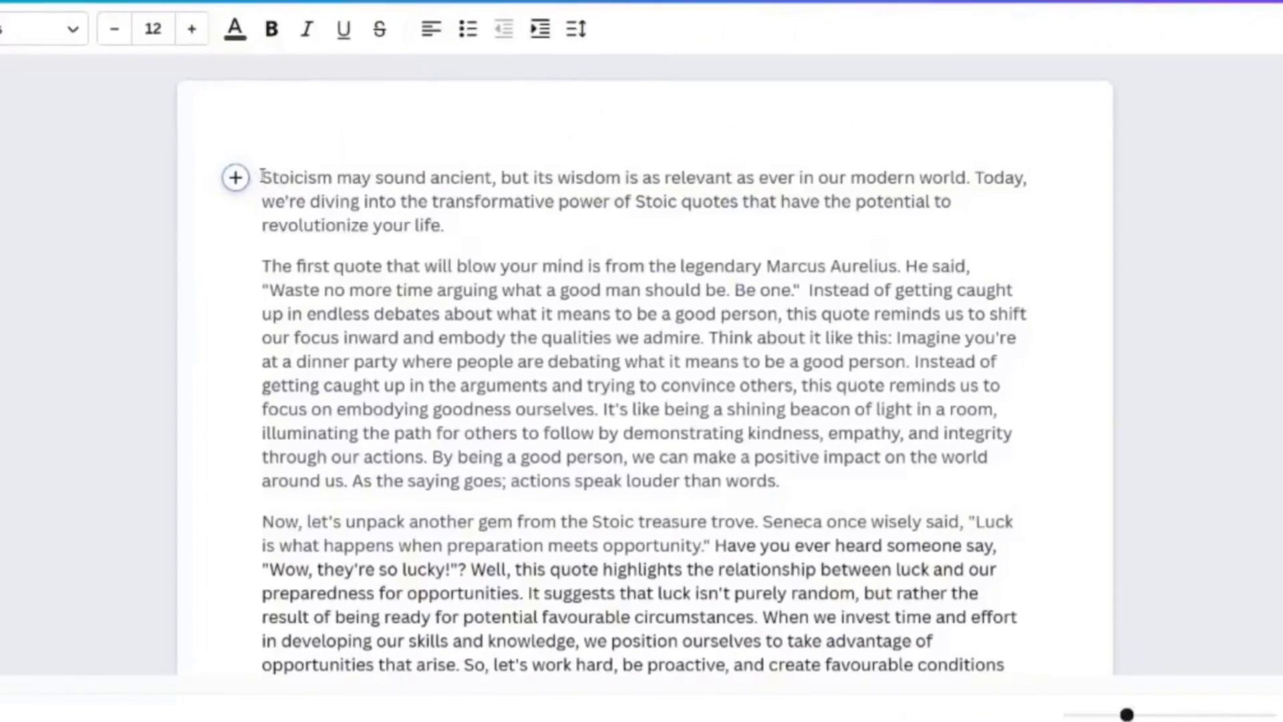
left_click_drag(255, 160, 910, 464)
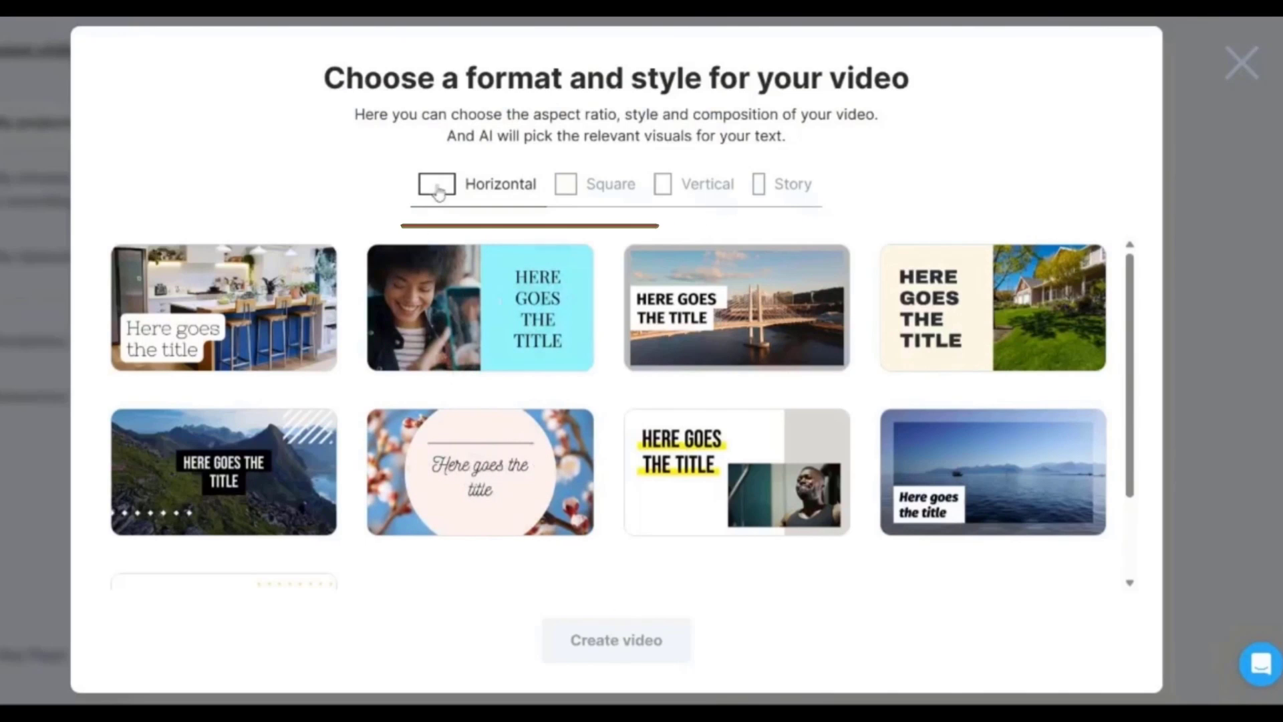
- Compare square, vertical and story formats, then create a horizontal video with the photo-and-cyan-title template
left_click(566, 191)
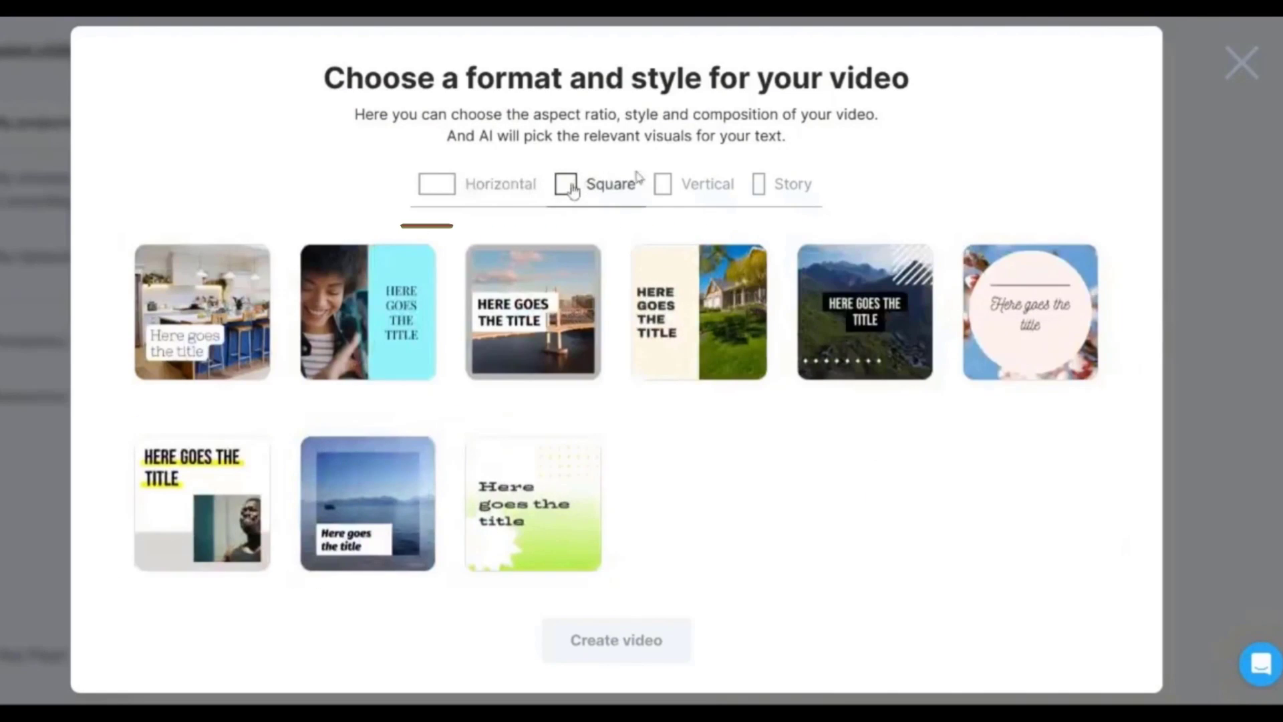
left_click(684, 191)
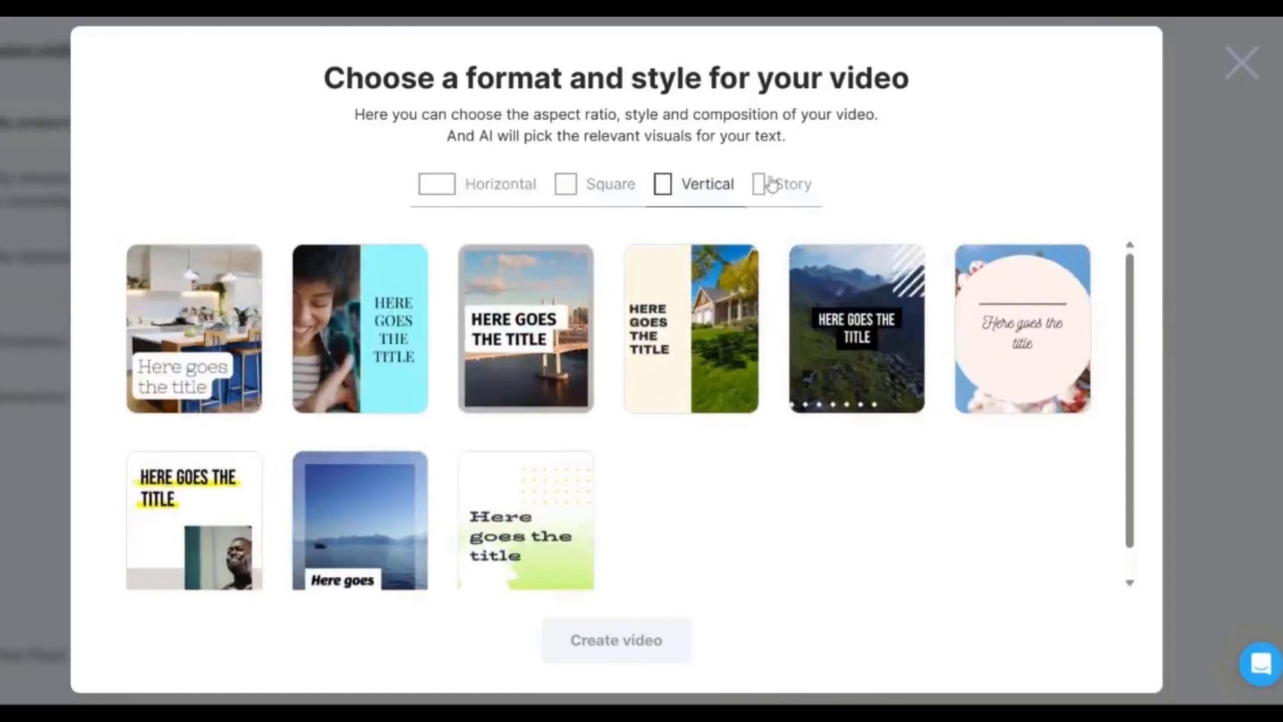
left_click(782, 189)
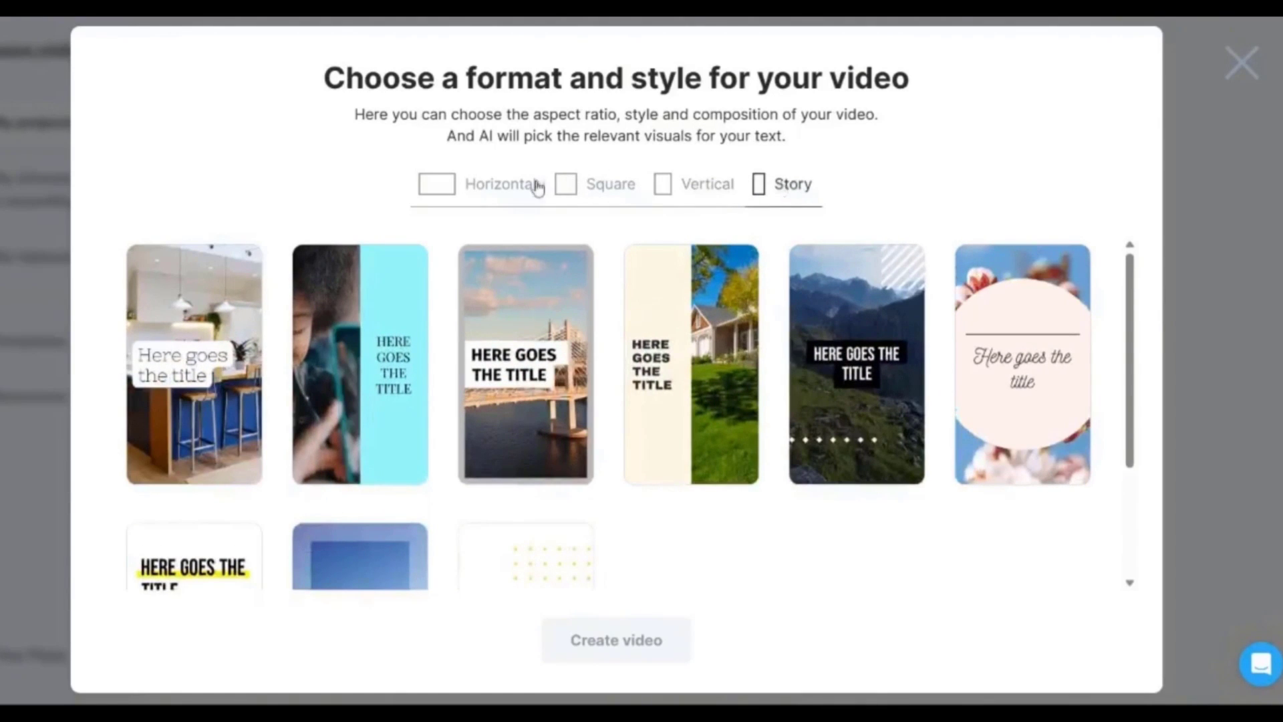
left_click(508, 194)
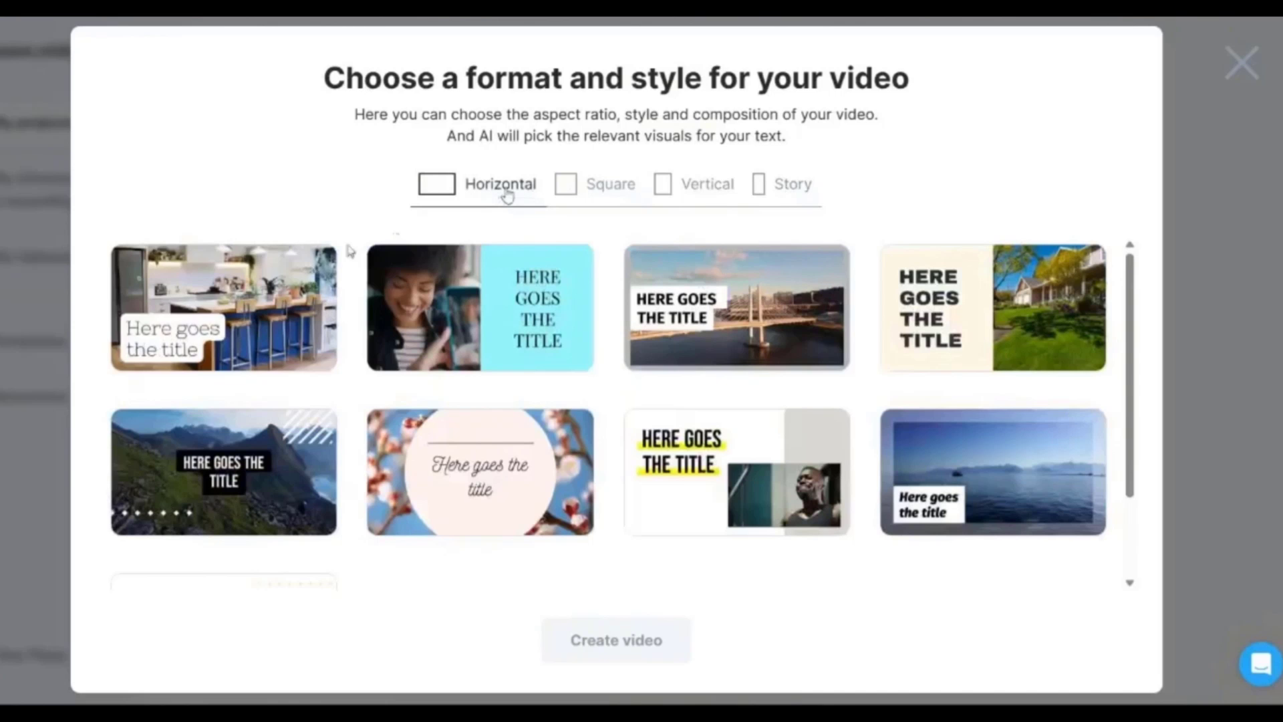
mouse_move(339, 306)
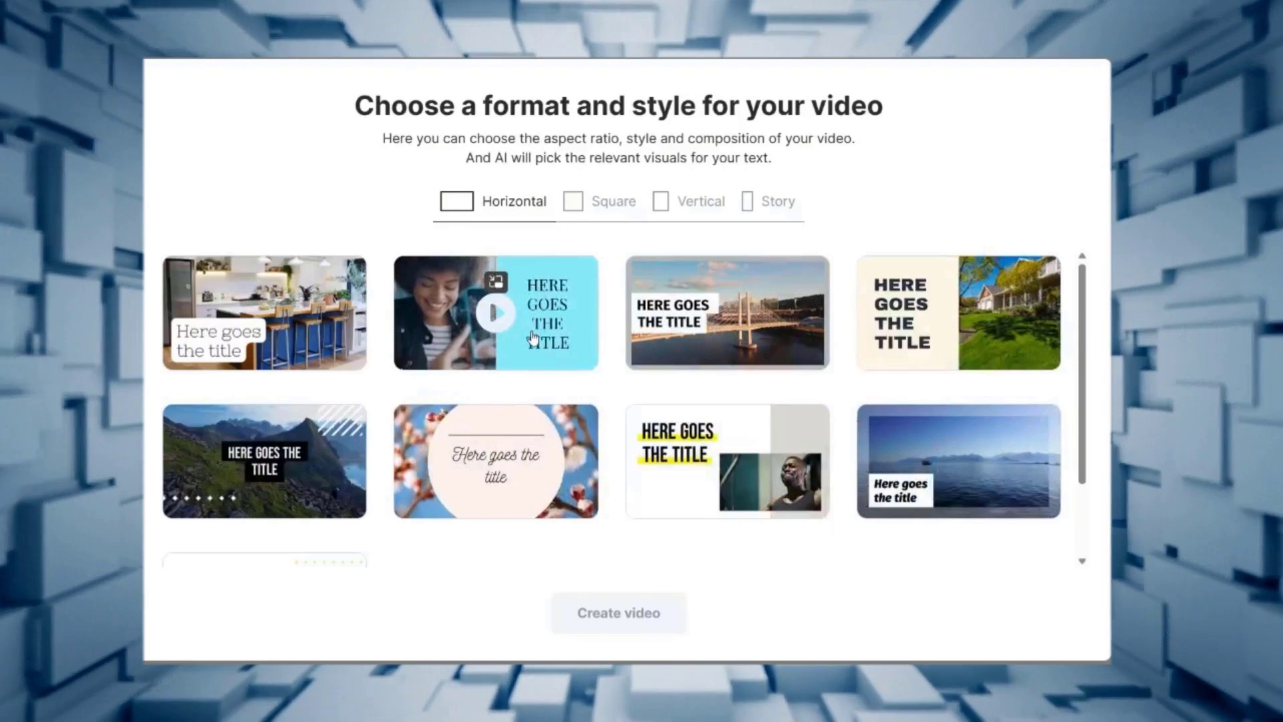
left_click(520, 332)
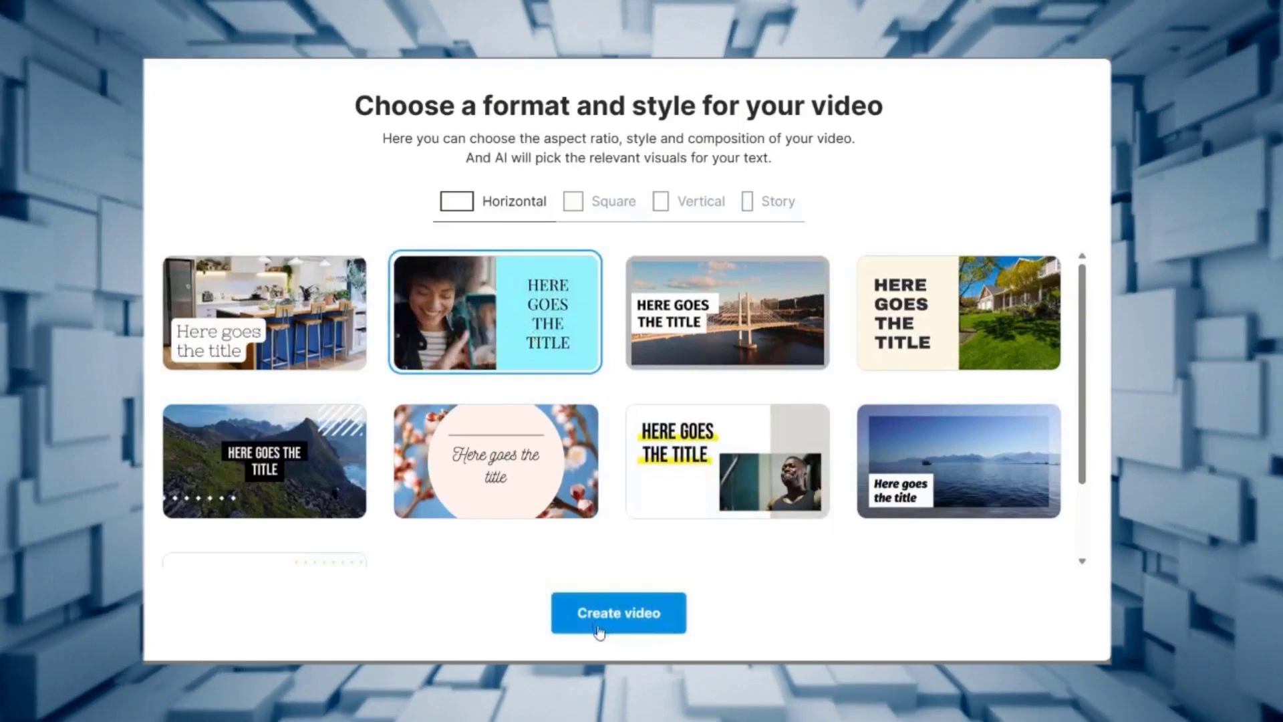
left_click(596, 613)
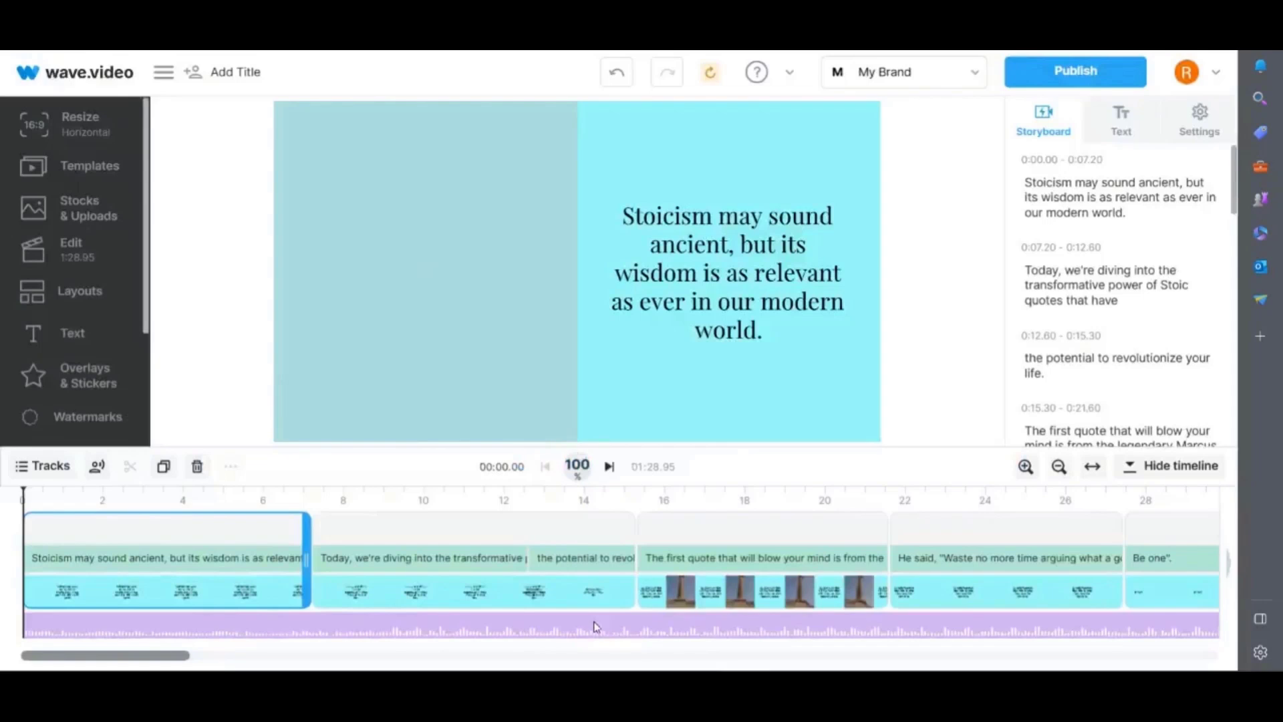
- Play the generated preview, then select the first scene's frog image and bring up its replacement options
left_click(573, 468)
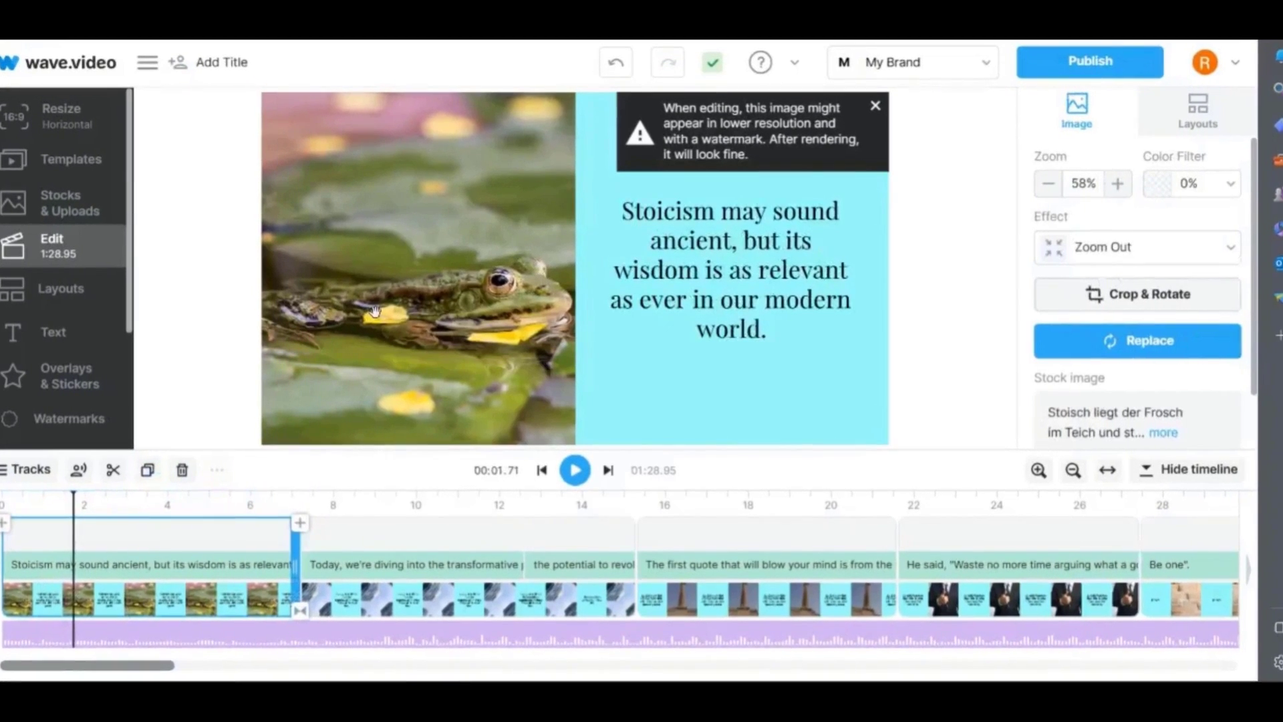
left_click(364, 319)
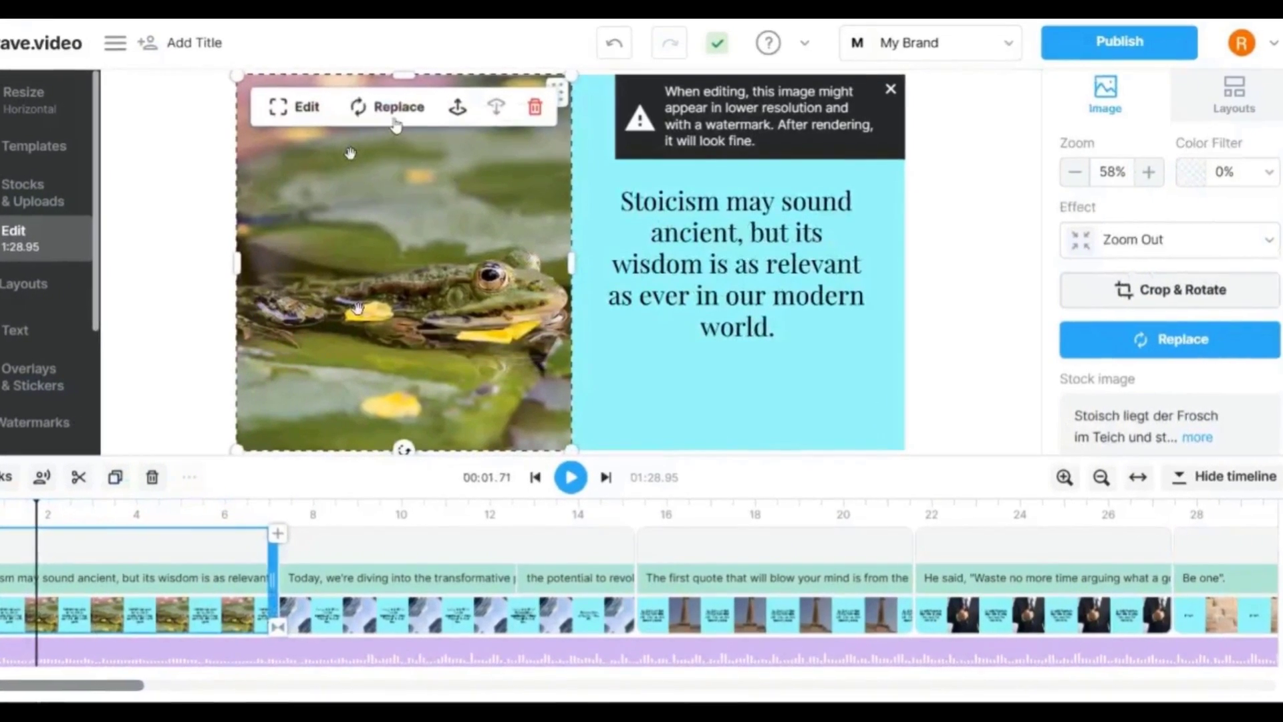
left_click(391, 110)
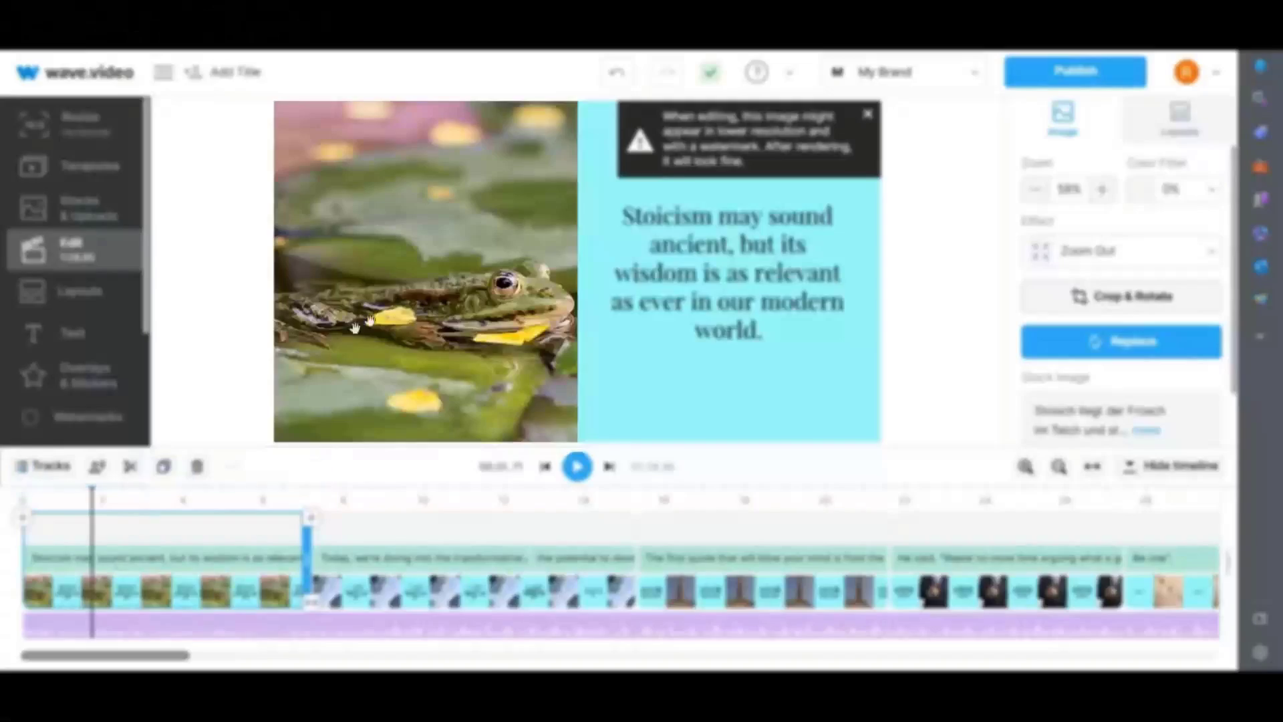
left_click(384, 313)
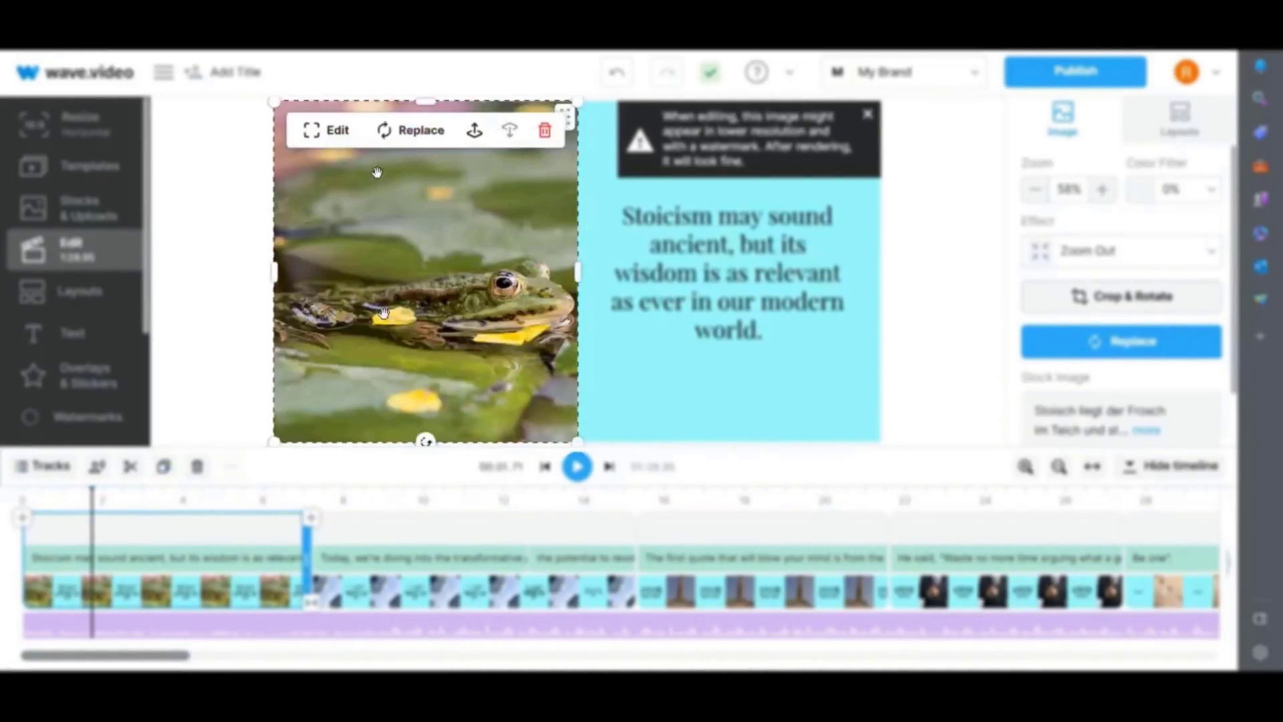
left_click(417, 137)
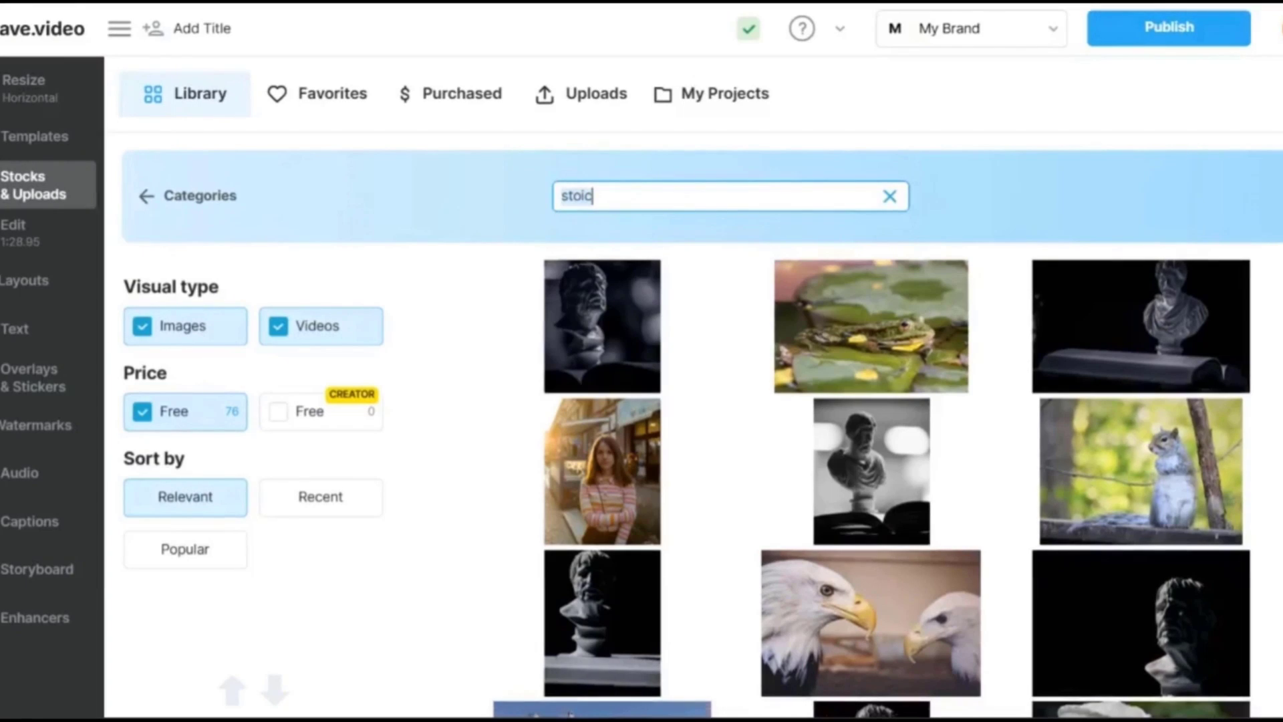
scroll(1268, 393, "down", 4)
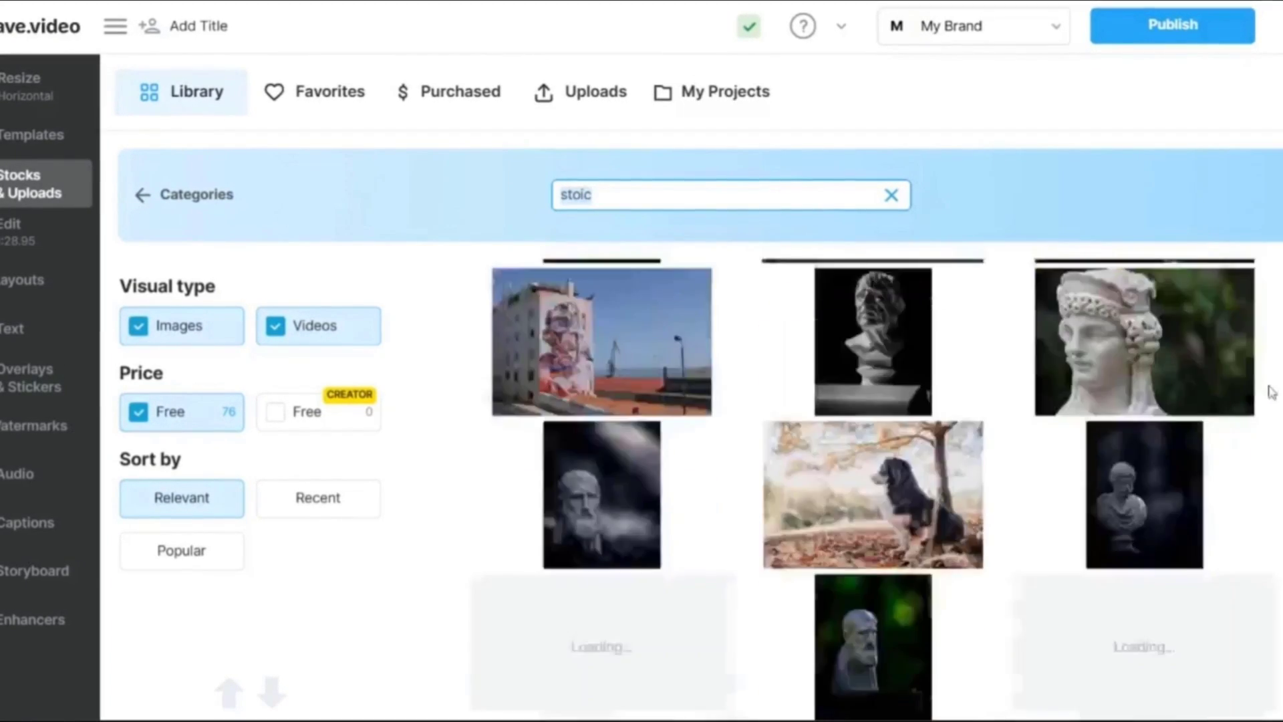
scroll(1237, 347, "up", 5)
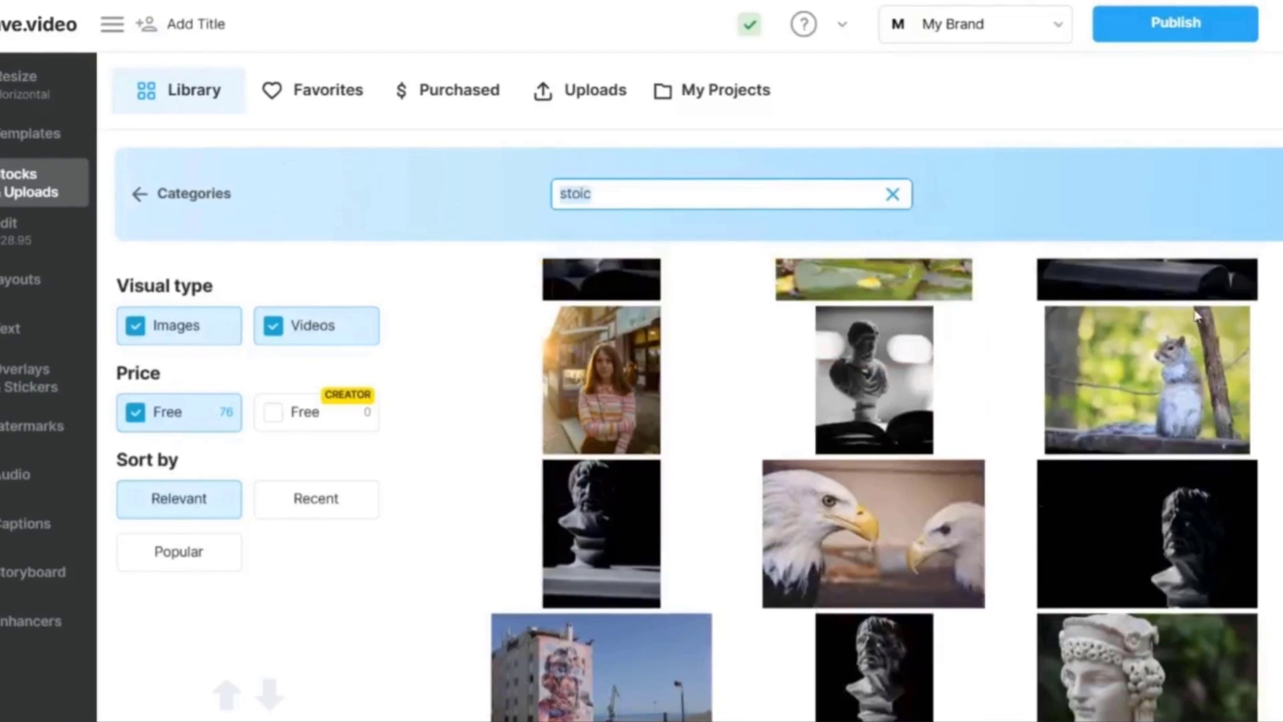
- Make the Audio 1 track visible on the timeline
left_click(1197, 313)
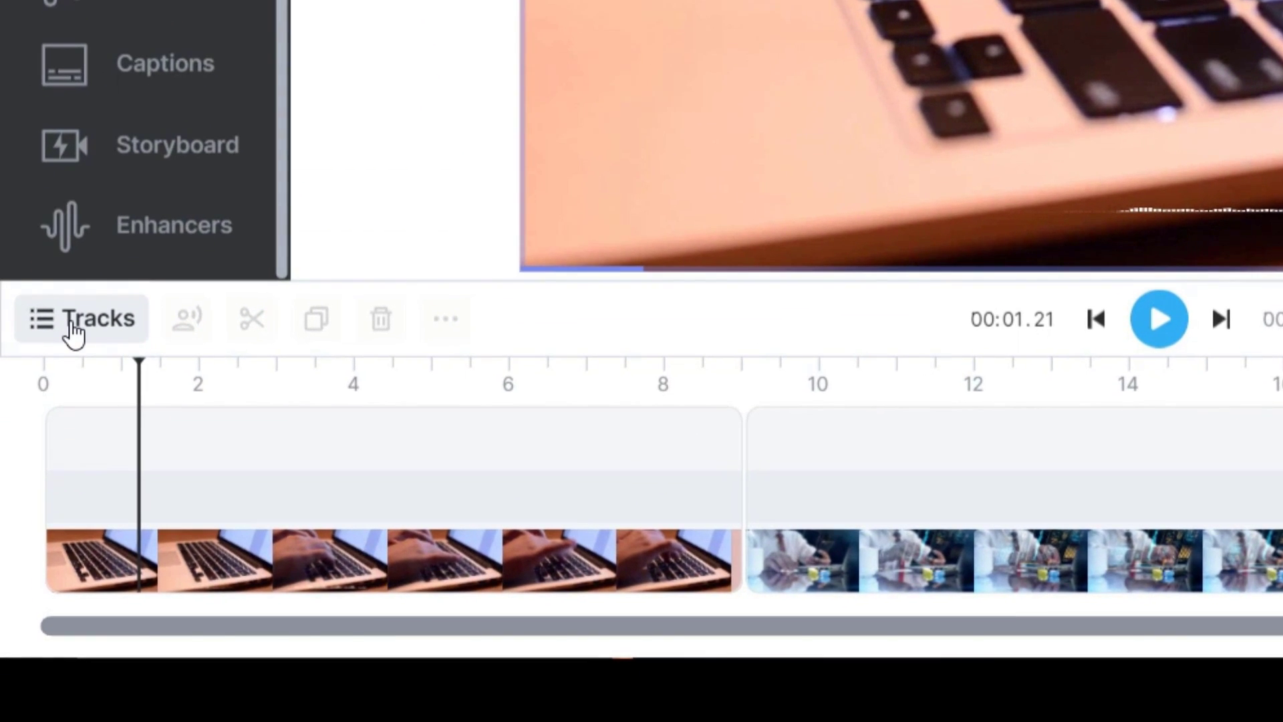
left_click(40, 495)
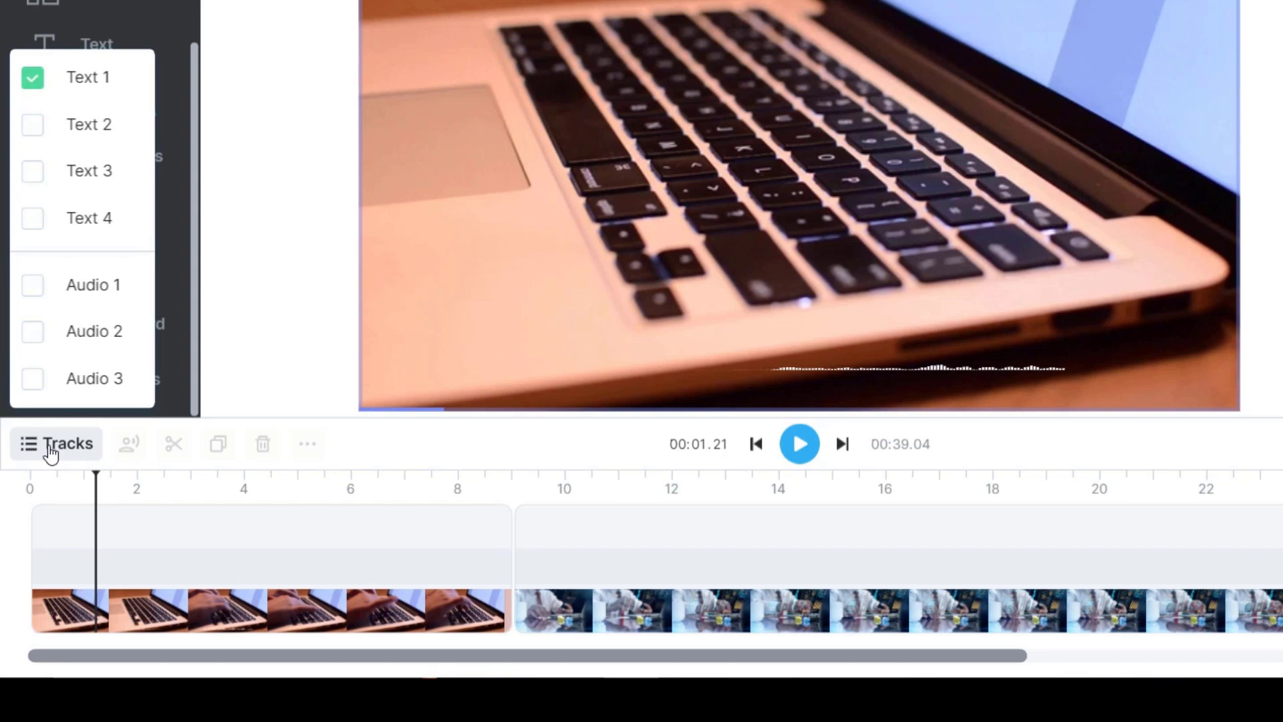
left_click(34, 292)
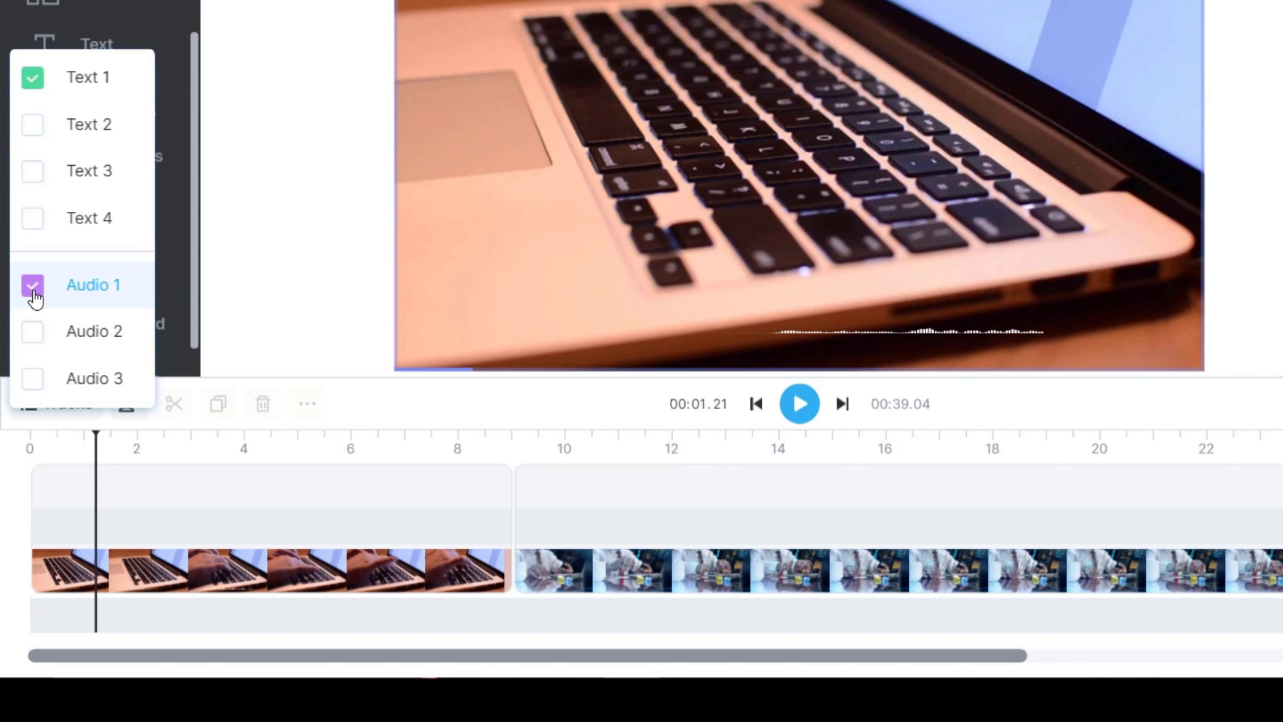
left_click(158, 621)
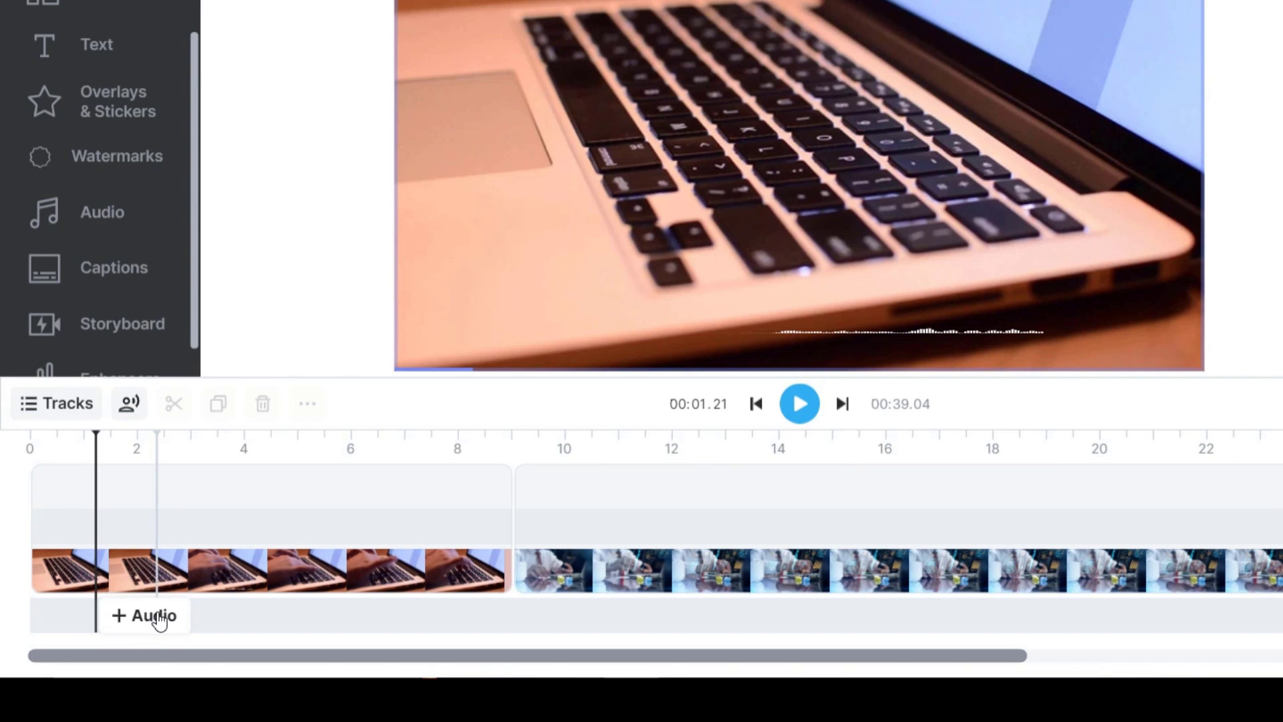
- Record a 5-second voiceover and add it to the Audio 1 track
left_click(115, 616)
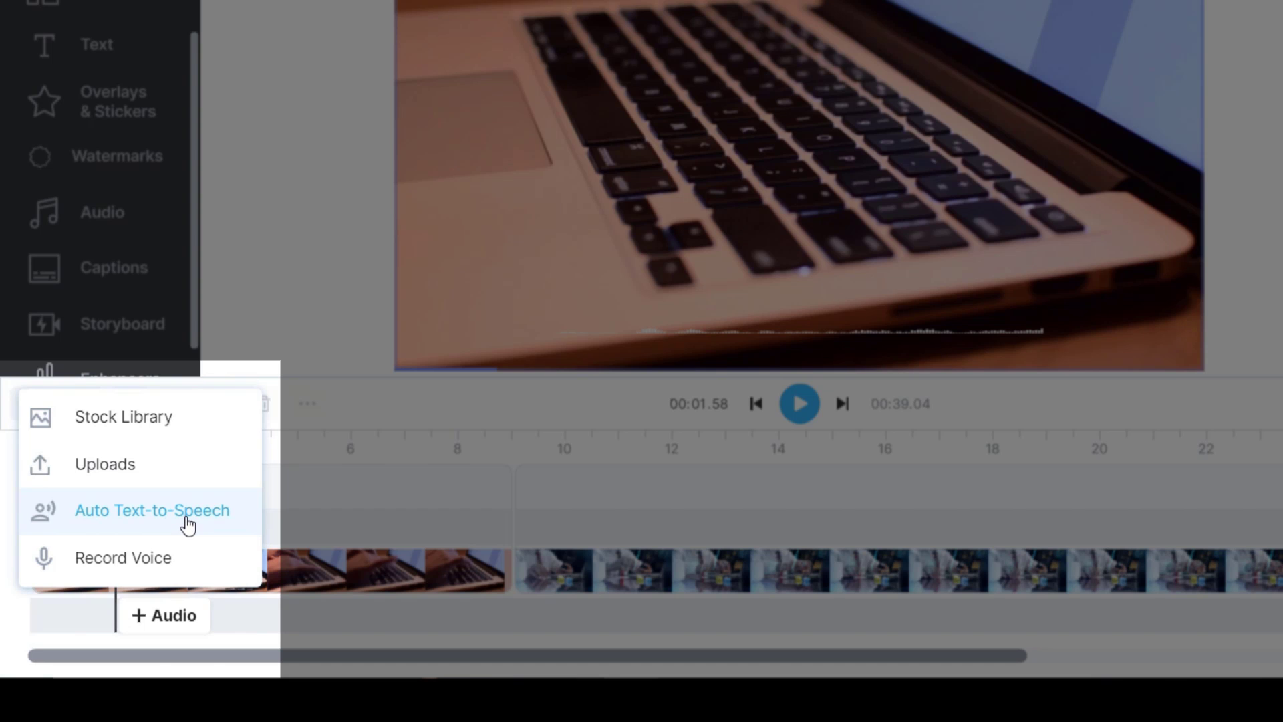
left_click(173, 561)
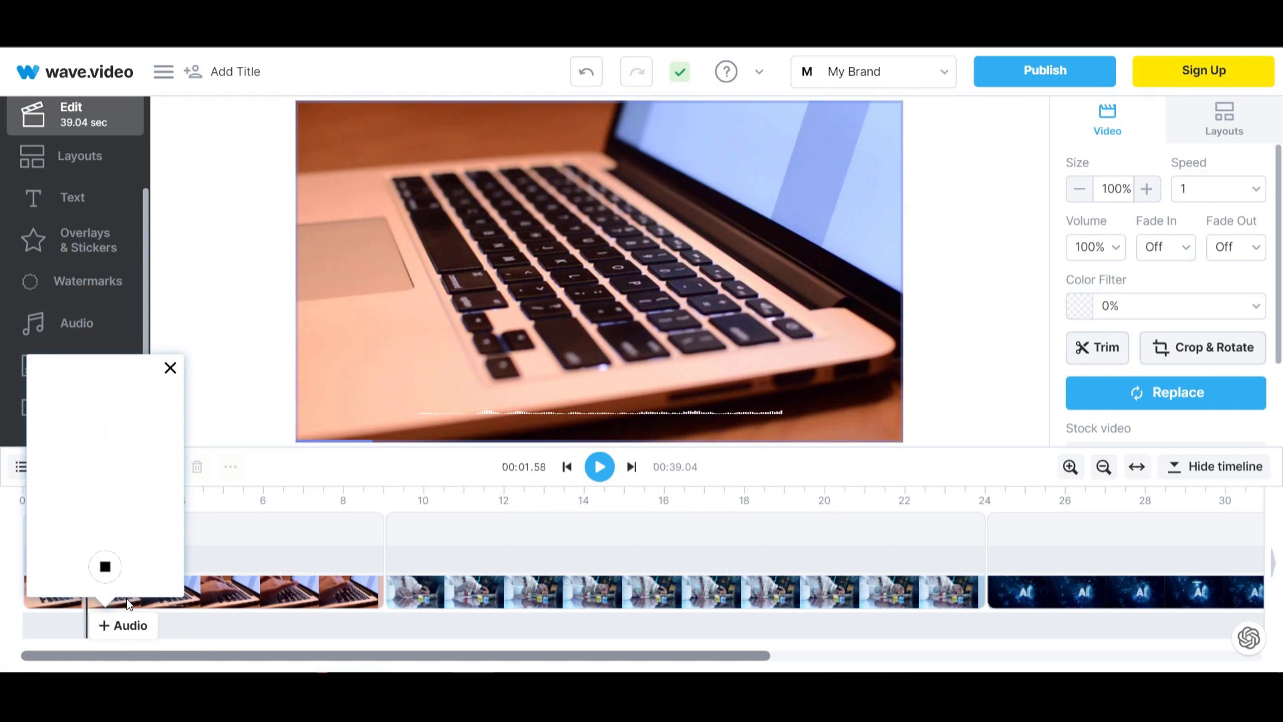
left_click(110, 575)
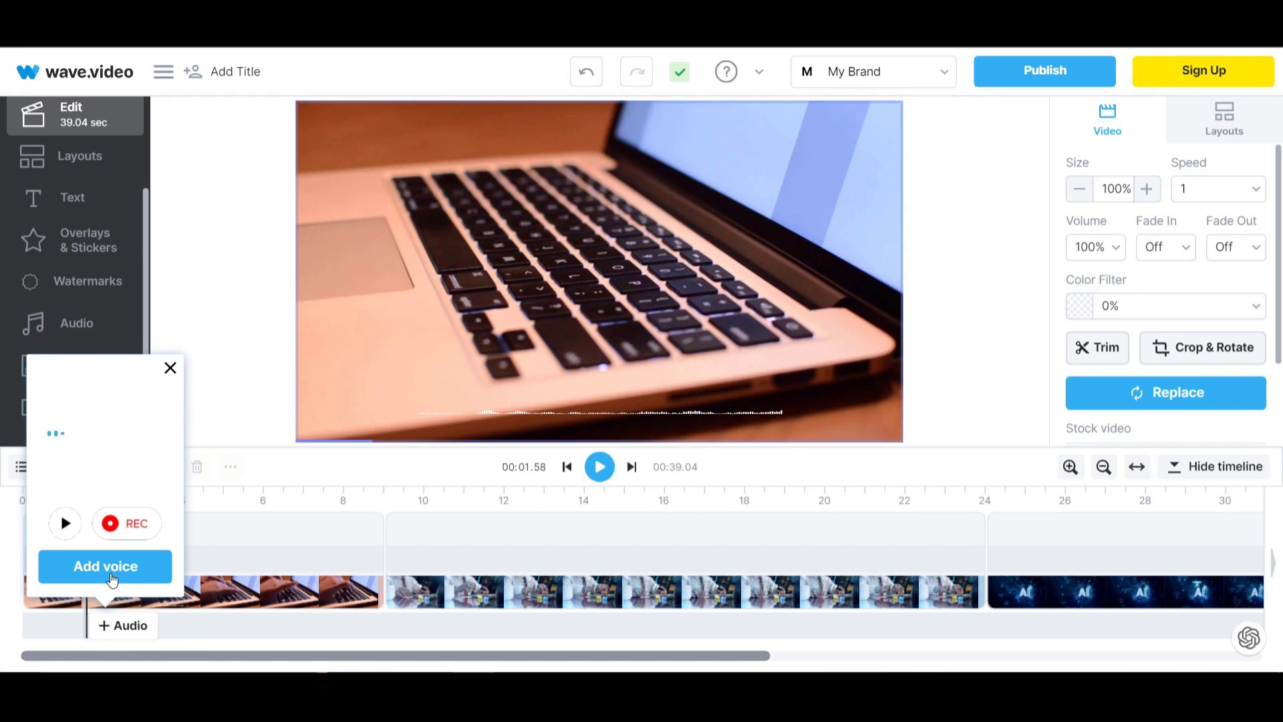
left_click(112, 575)
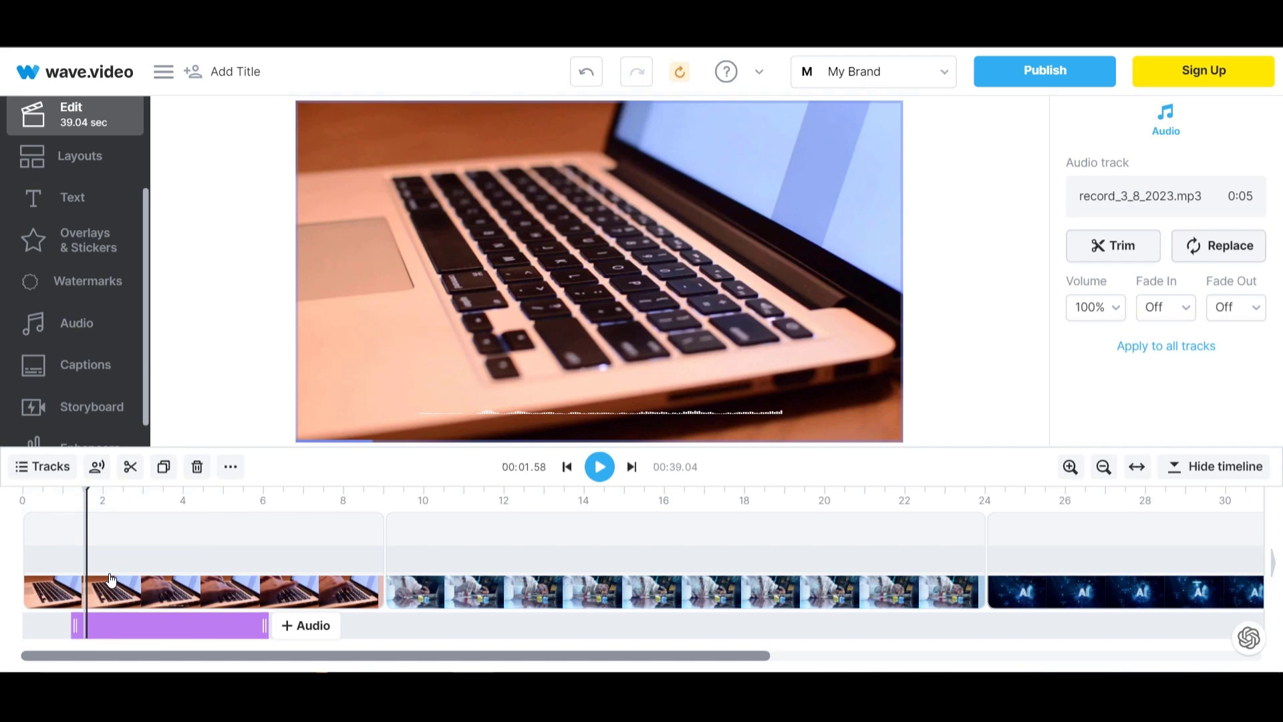
scroll(100, 428, "down", 1)
left_click(105, 436)
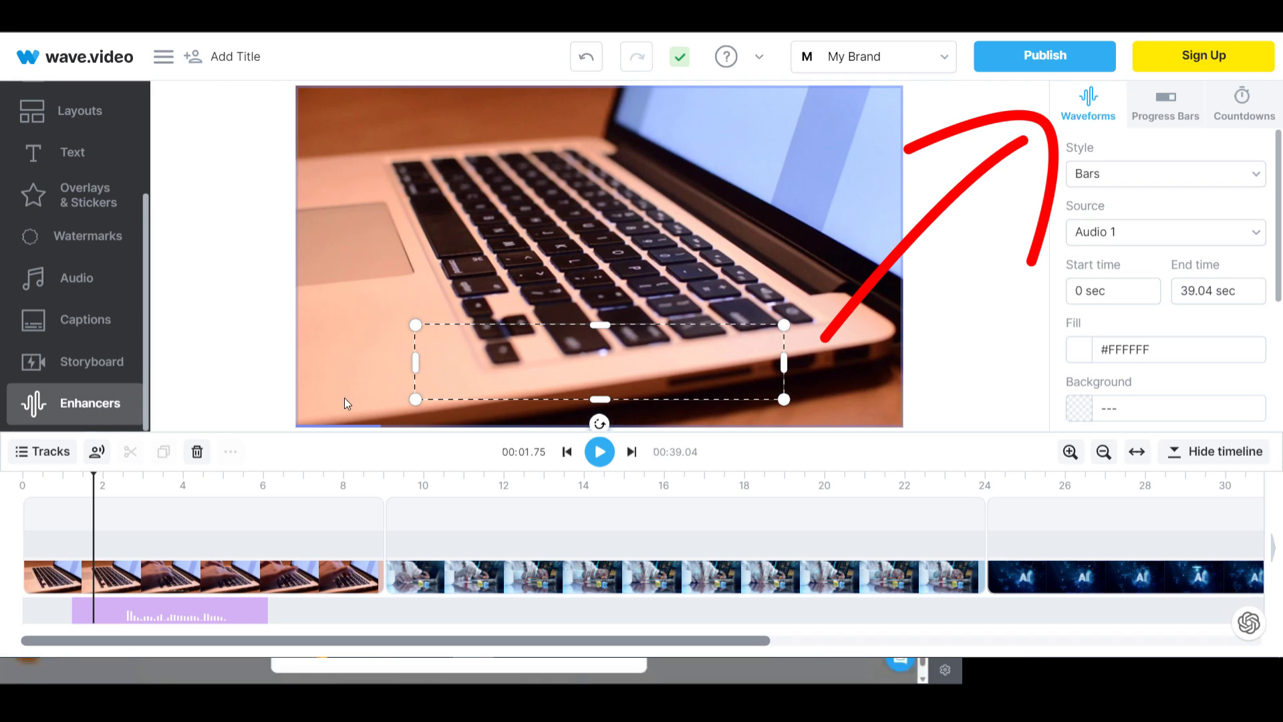
- Set the waveform style to Bars Center and preview it in playback
left_click(1135, 182)
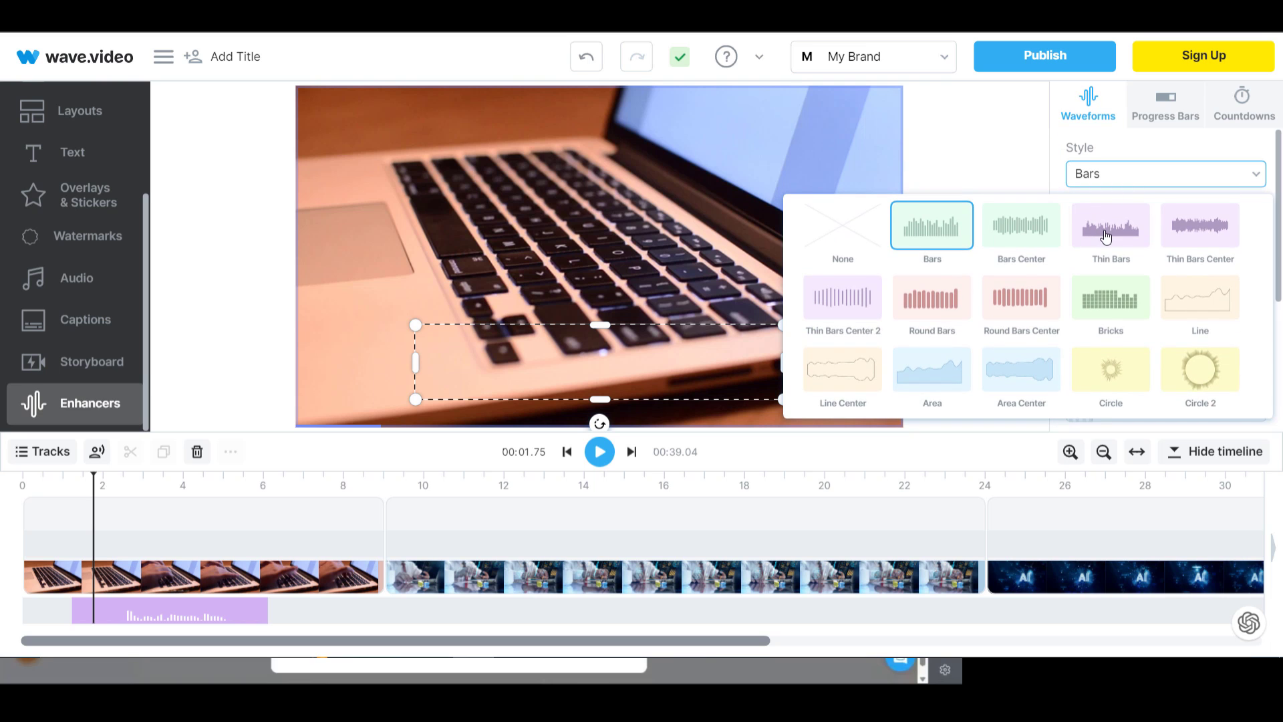
left_click(1040, 238)
left_click(600, 453)
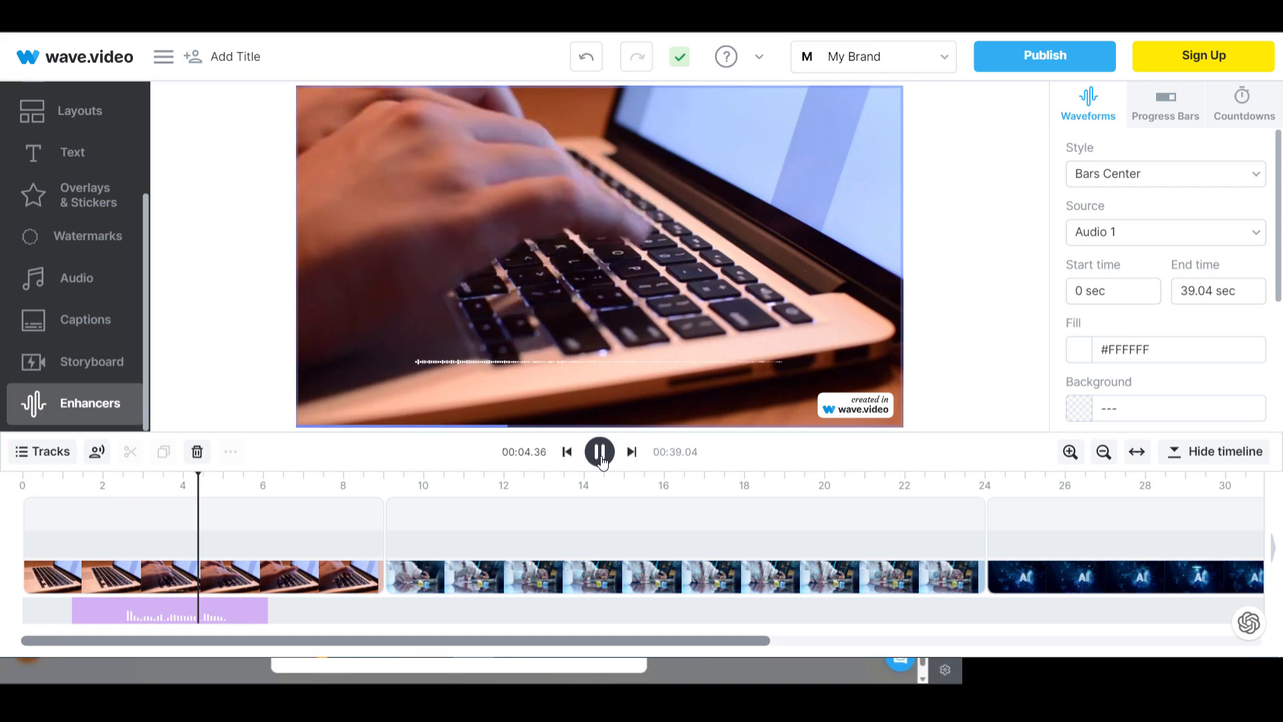
left_click(600, 452)
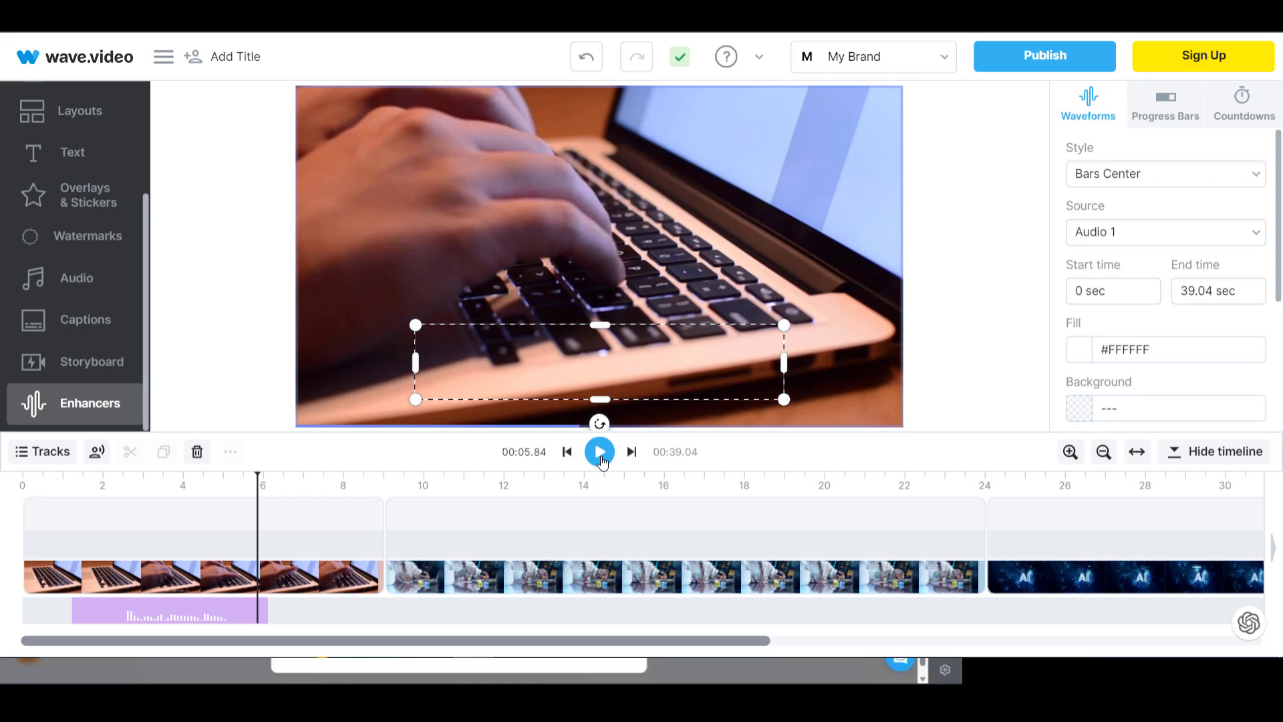
- Review the progress bar styles, keeping Perimeter
left_click(1165, 107)
left_click(1177, 180)
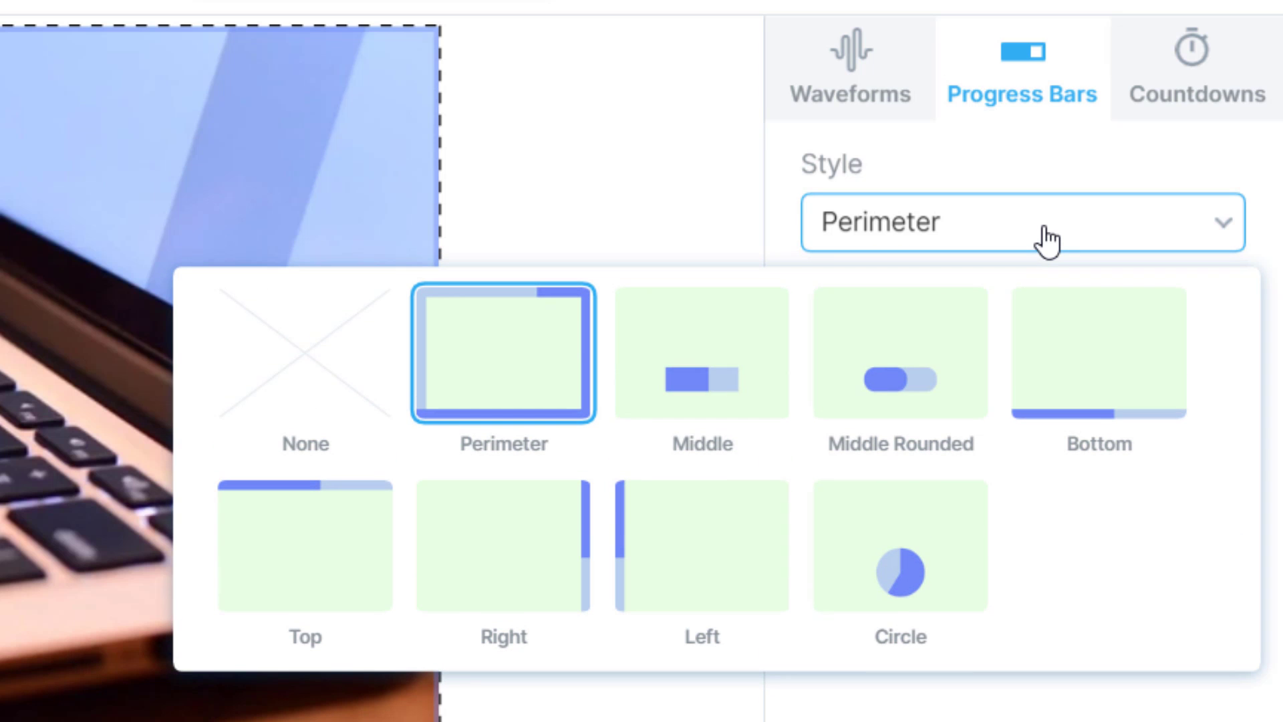
left_click(1048, 241)
- Turn on a countdown timer over the video
left_click(1183, 94)
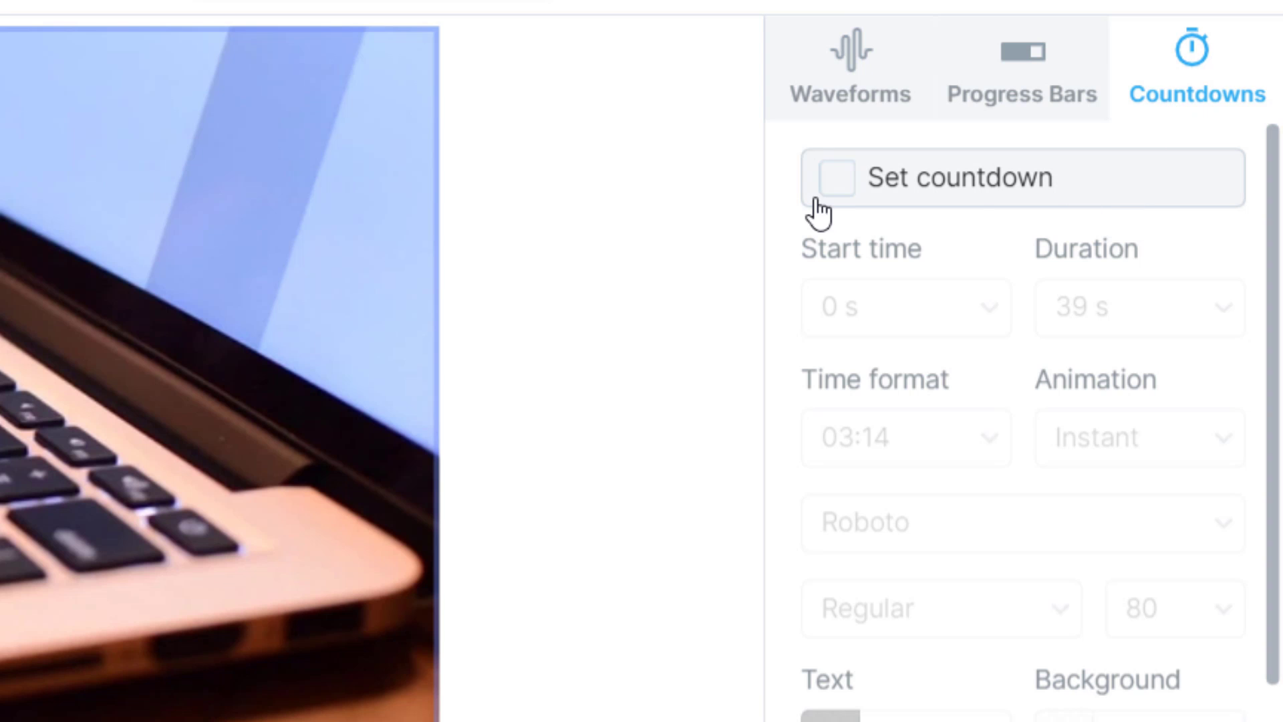
left_click(836, 178)
scroll(997, 494, "down", 2)
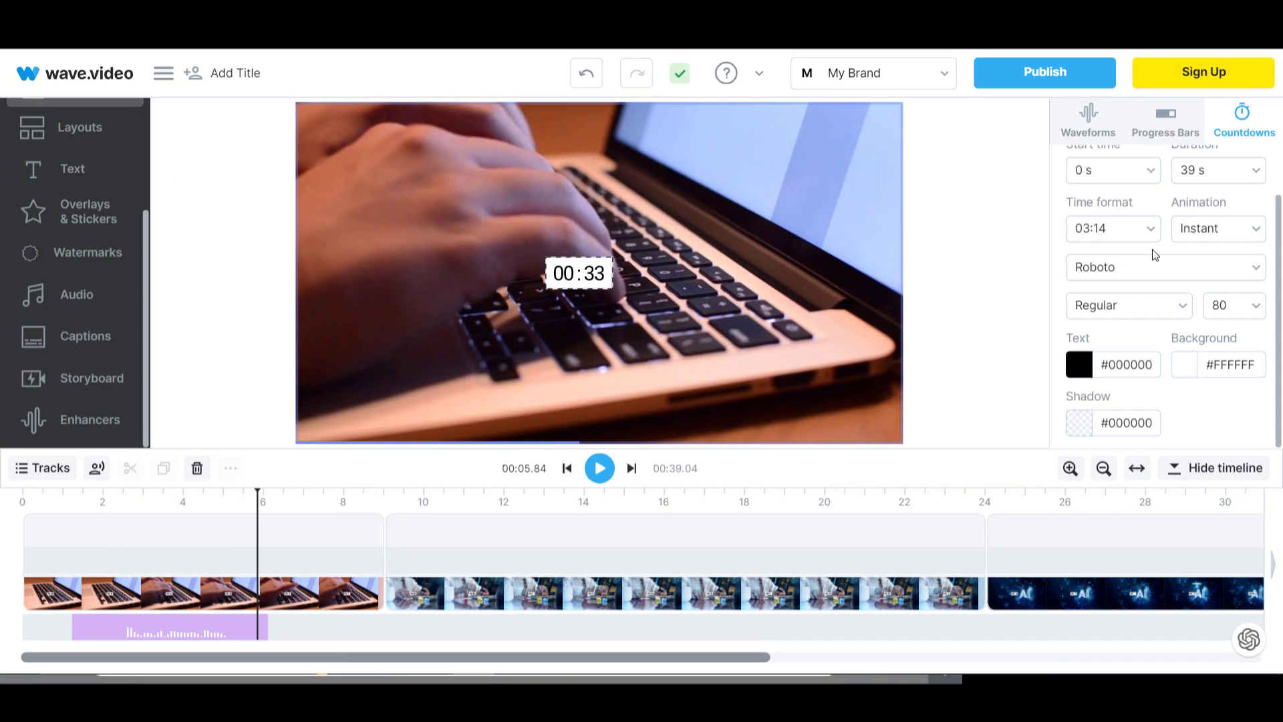
scroll(1155, 254, "up", 1)
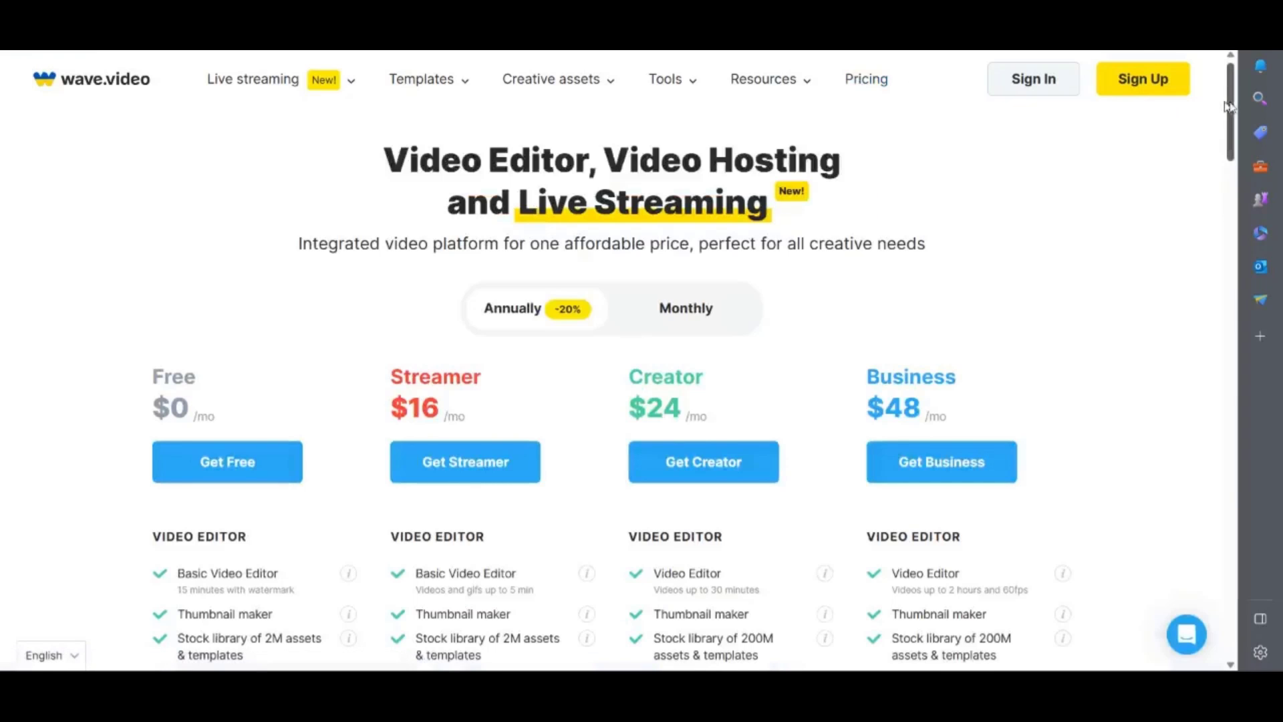
- Scroll through wave.video's pricing plans before moving on to Lumen5
left_click_drag(1233, 107, 1234, 141)
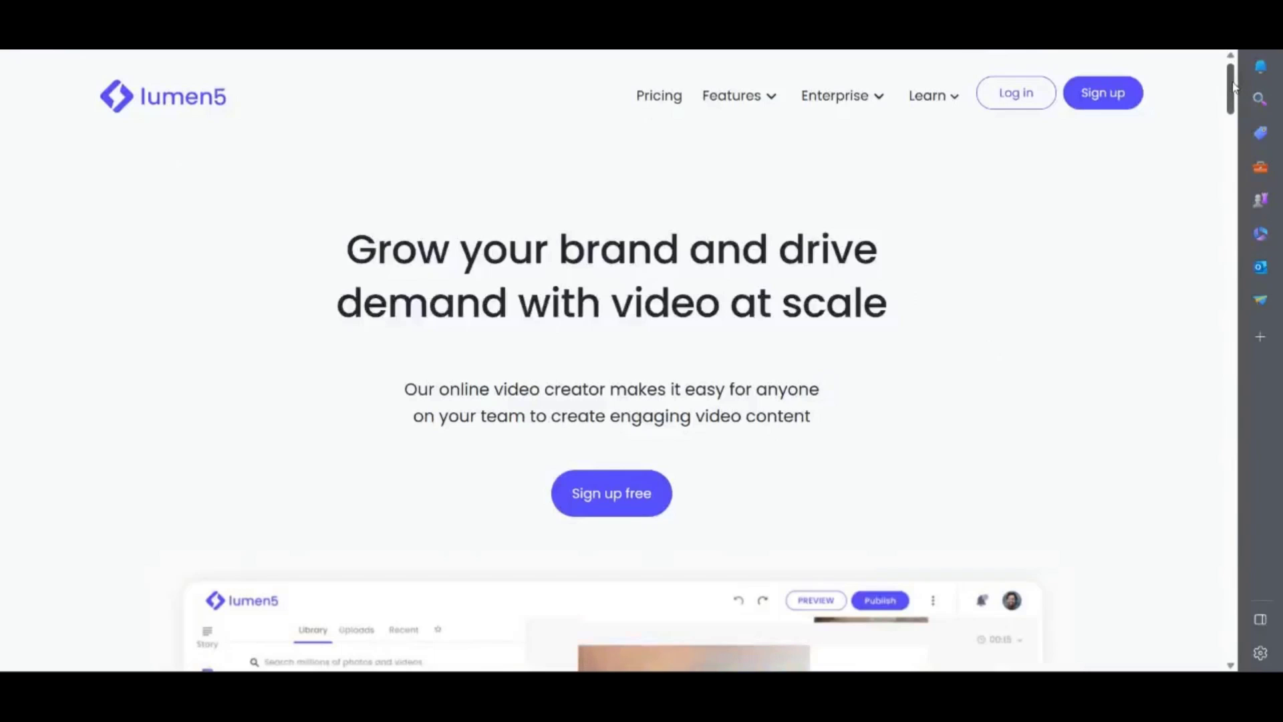
- Browse Lumen5's pricing plans, then sign up to reach the Choose a template page
left_click_drag(1234, 85, 1231, 126)
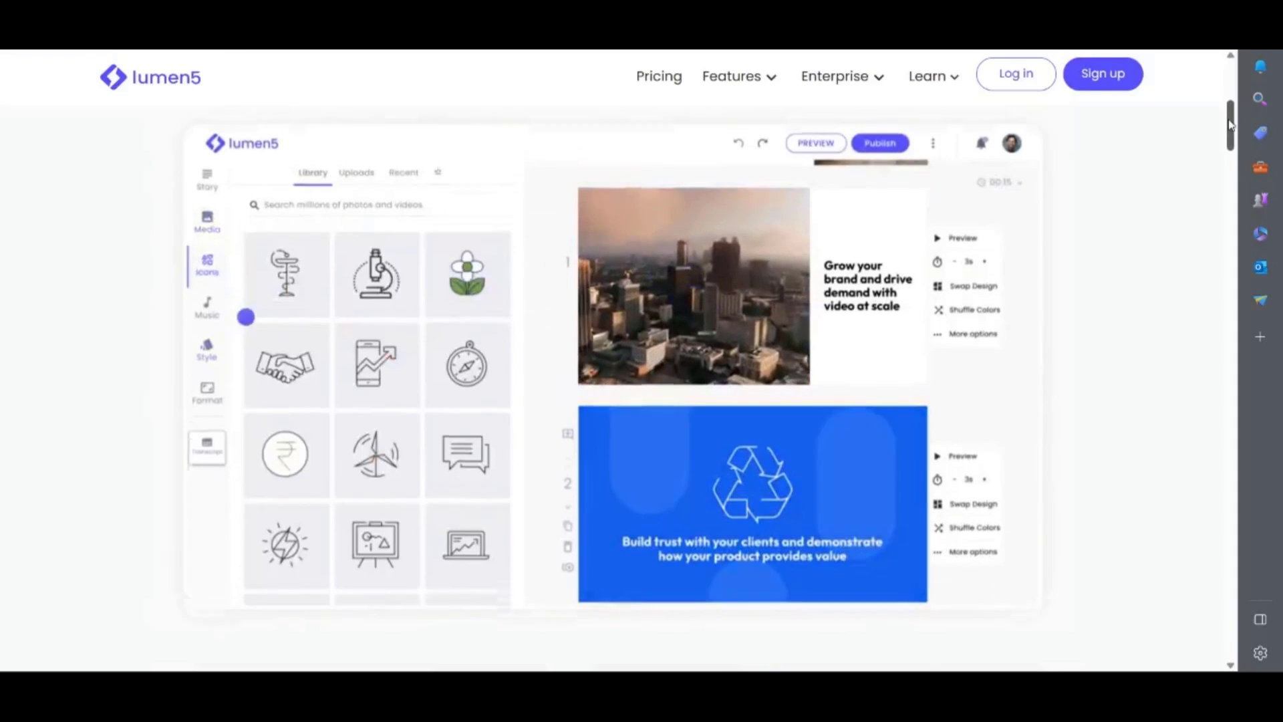
left_click_drag(1230, 124, 1230, 73)
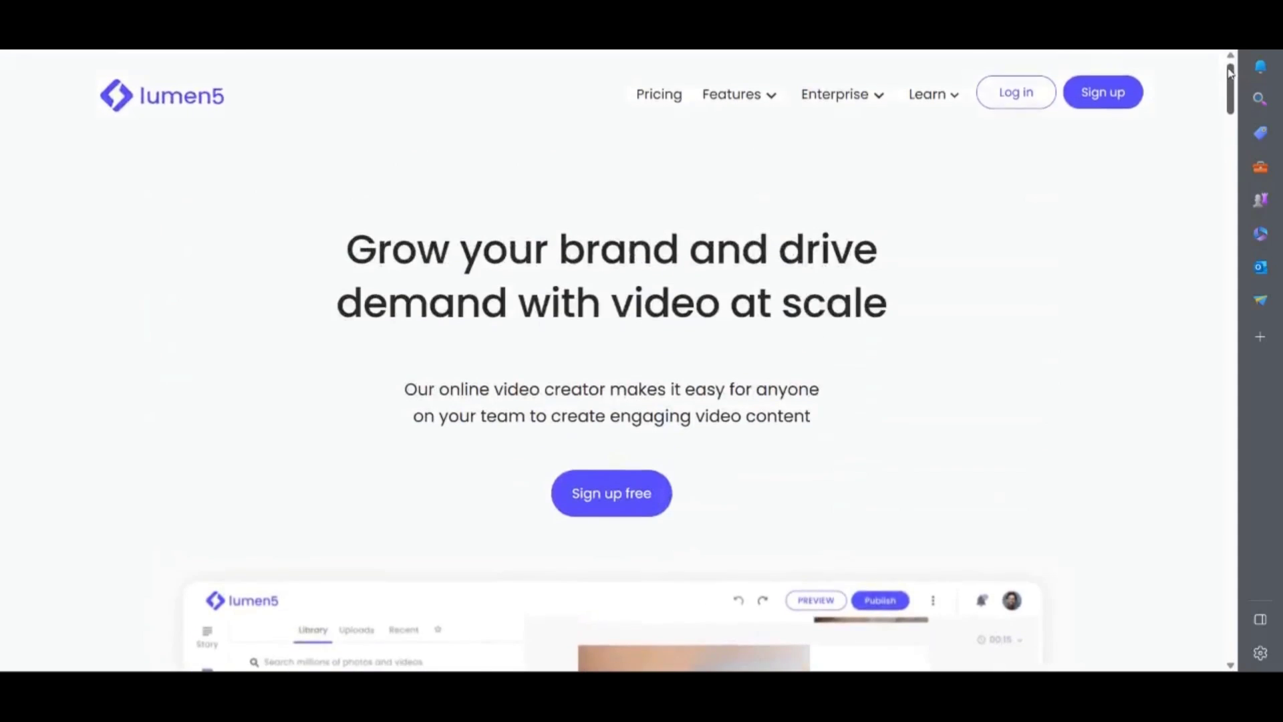
left_click(667, 96)
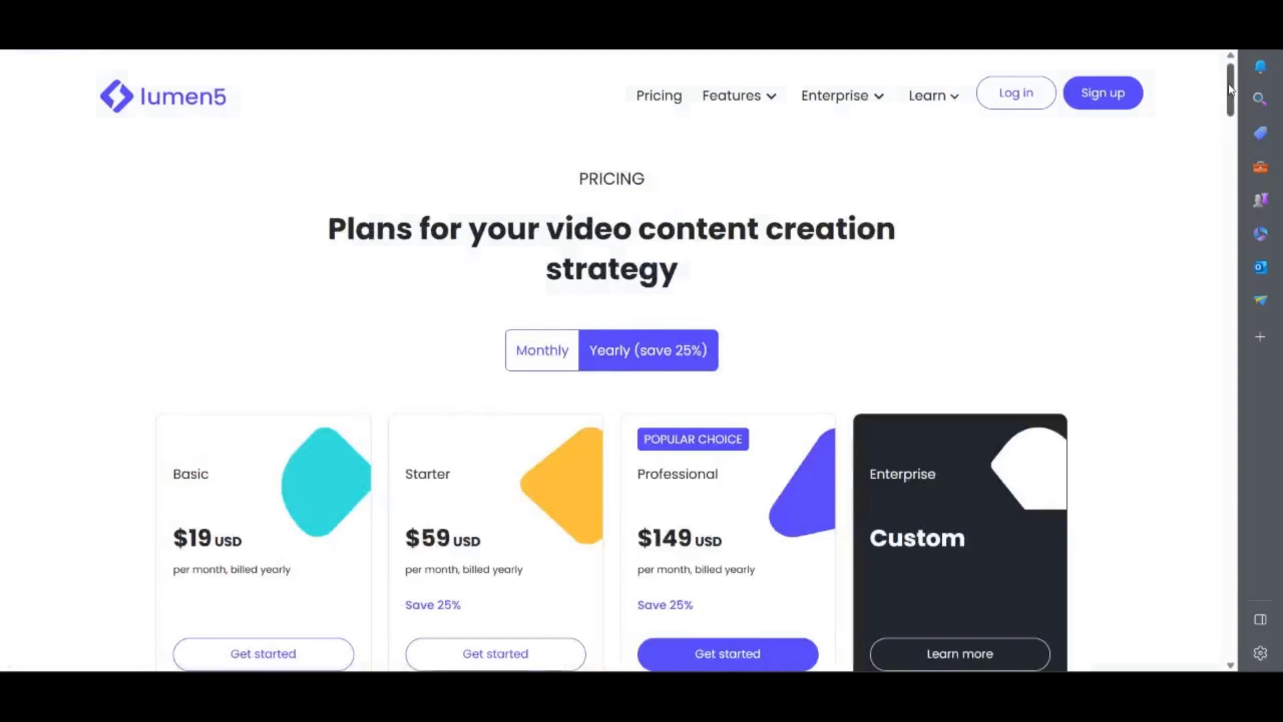
left_click_drag(1228, 87, 1235, 159)
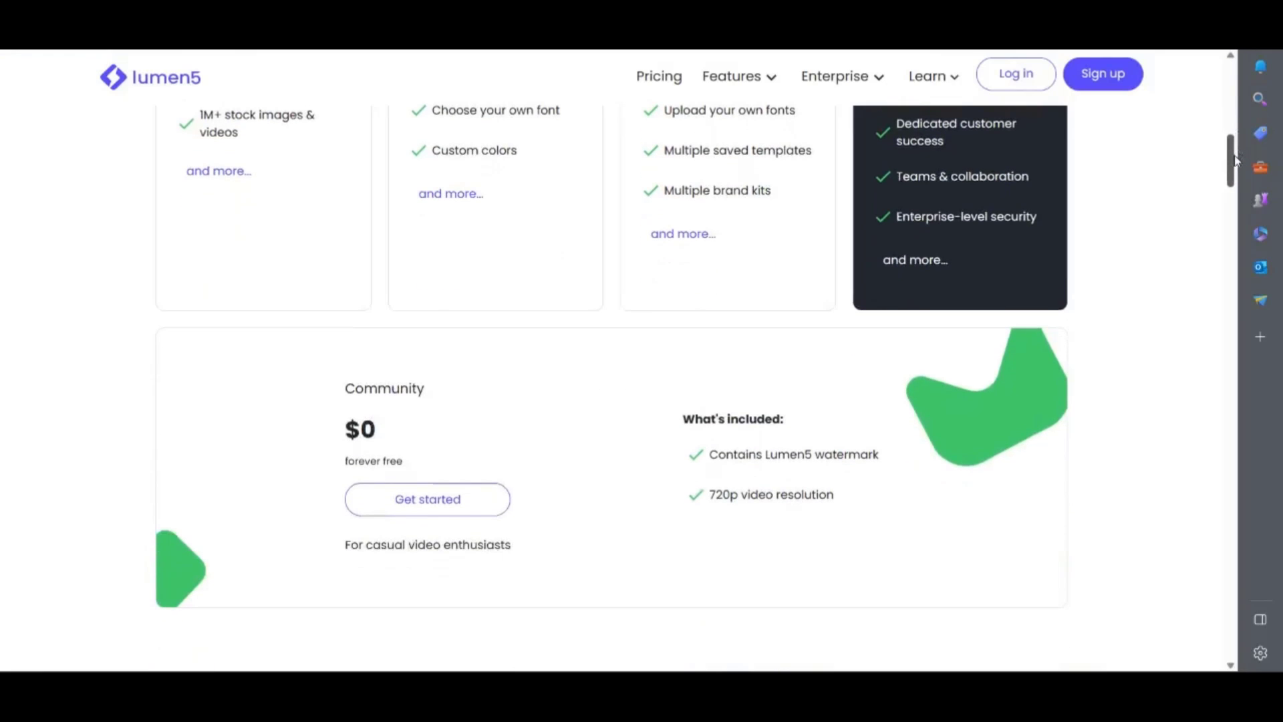
left_click_drag(1235, 159, 1238, 78)
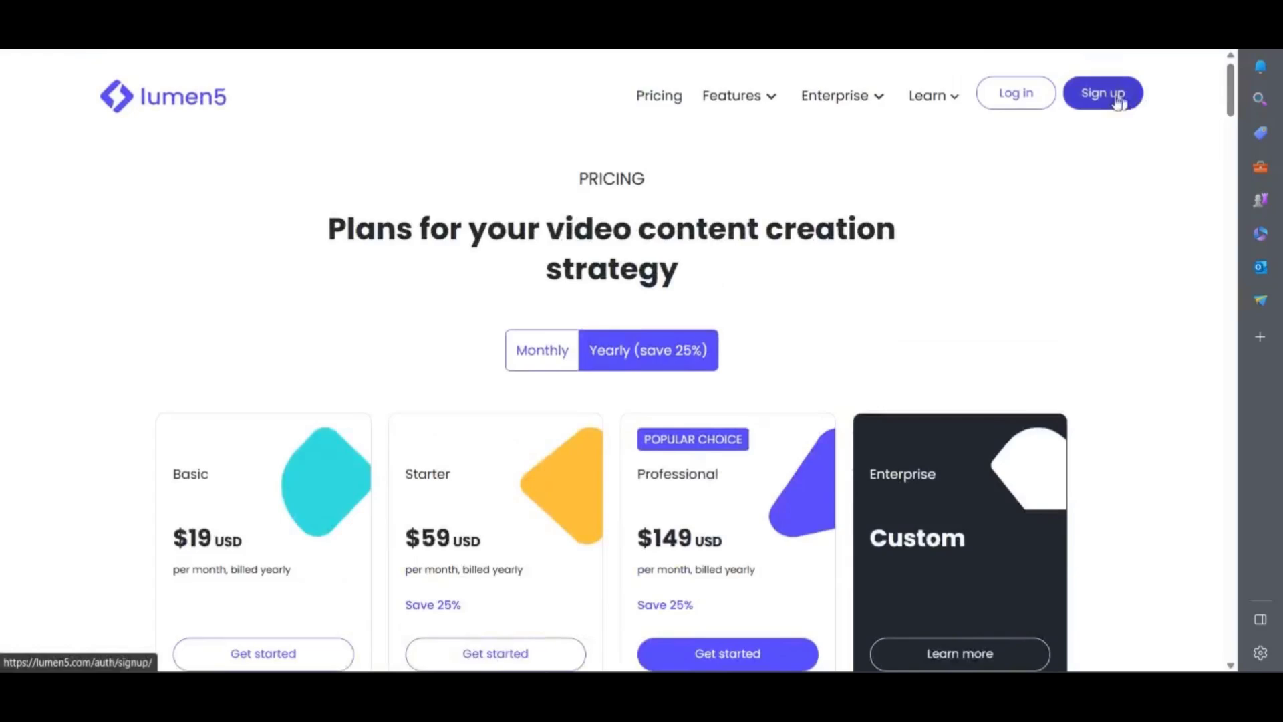
scroll(1119, 100, "down", 3)
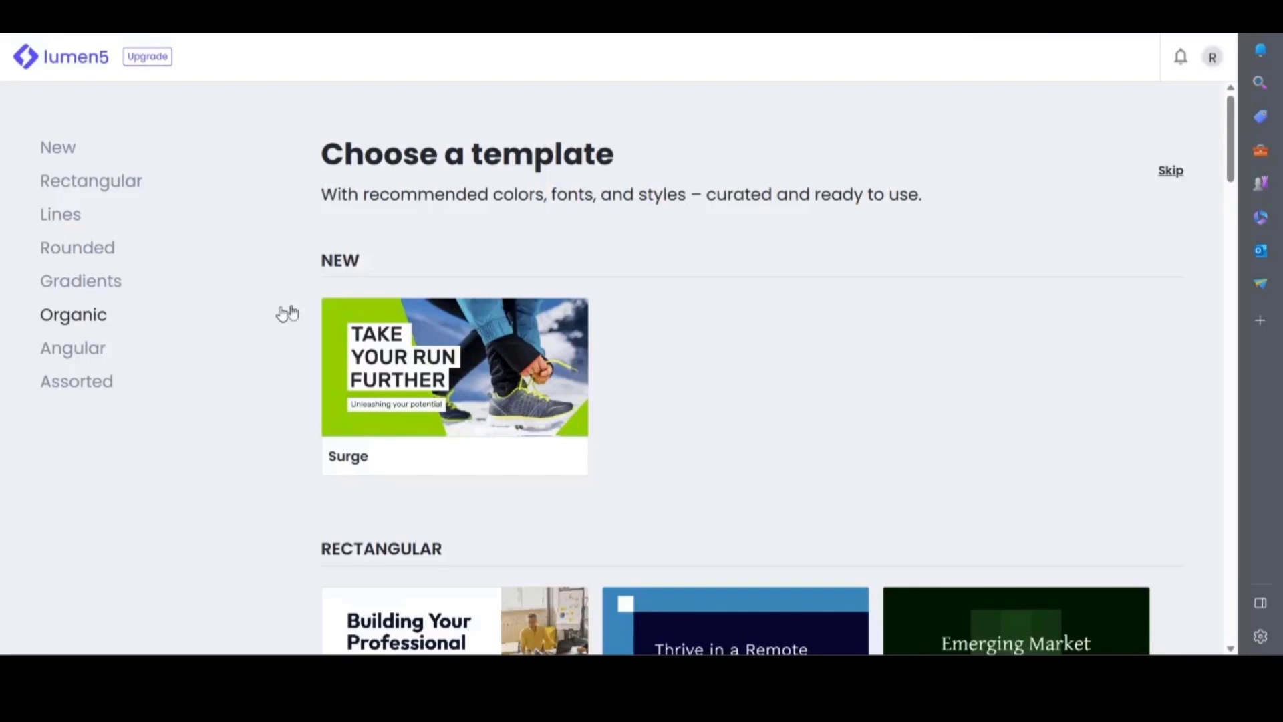
- Skip the template and pick 'Transform your text into video with AI Script Composer'
scroll(1233, 168, "down", 10)
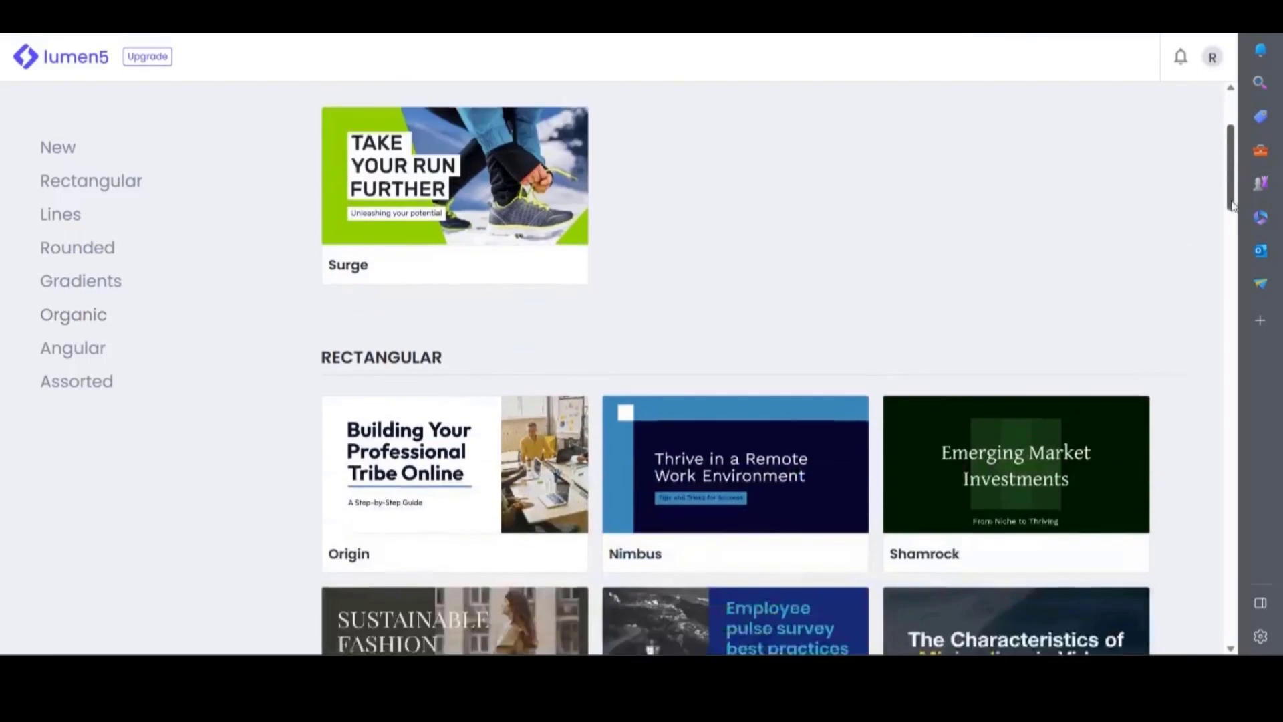
scroll(1235, 171, "up", 10)
scroll(1234, 172, "up", 1)
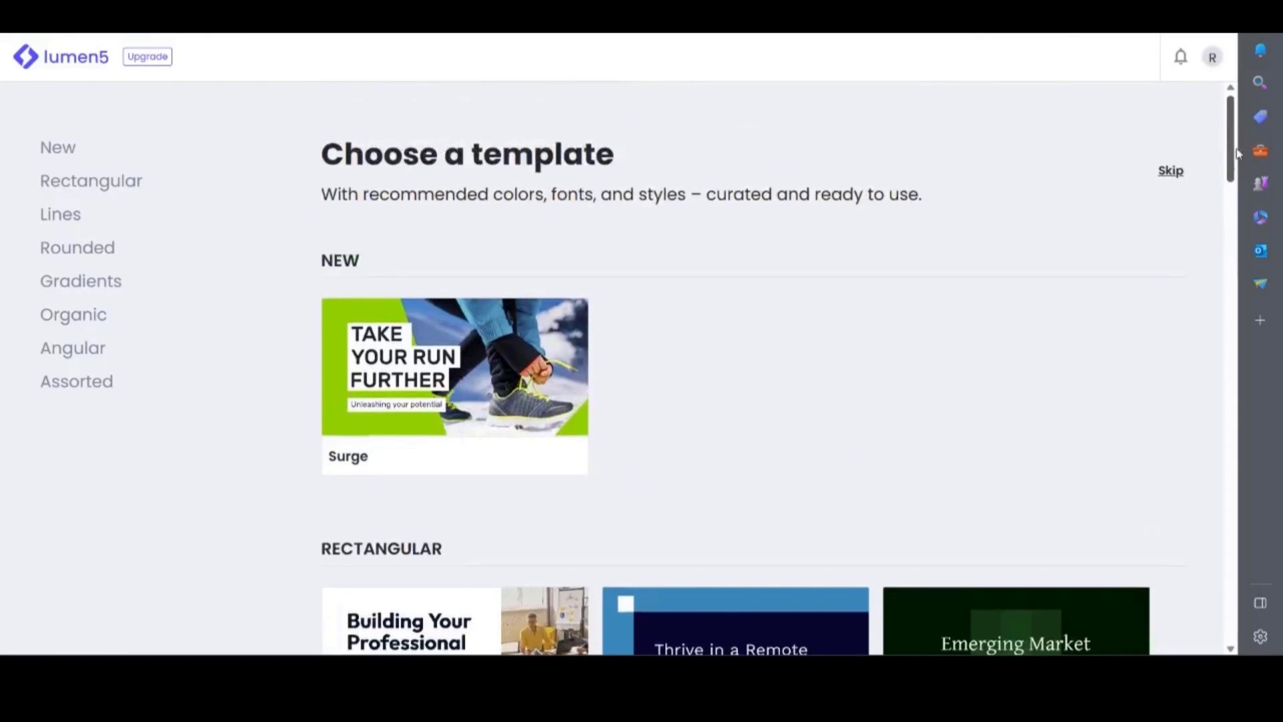
left_click(1168, 174)
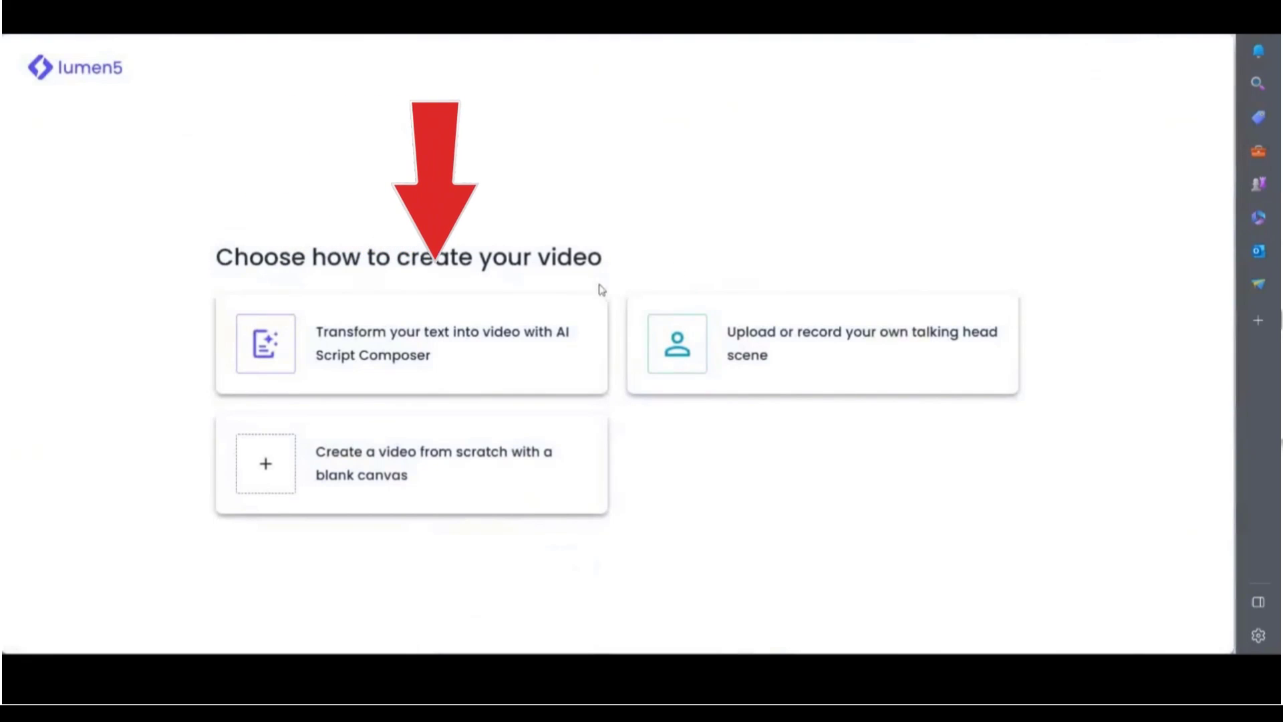
left_click(463, 373)
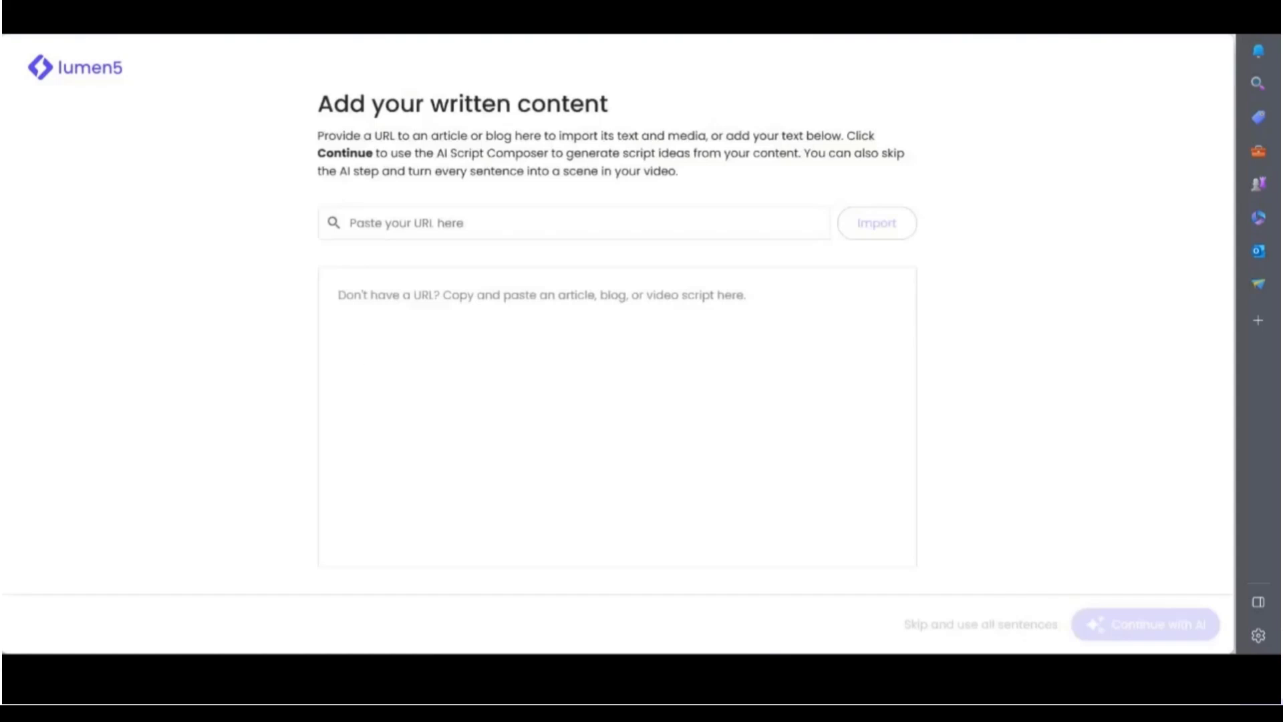
- Paste the Stoic-quotes article into the script box and continue with AI
left_click(407, 332)
key("ctrl+v")
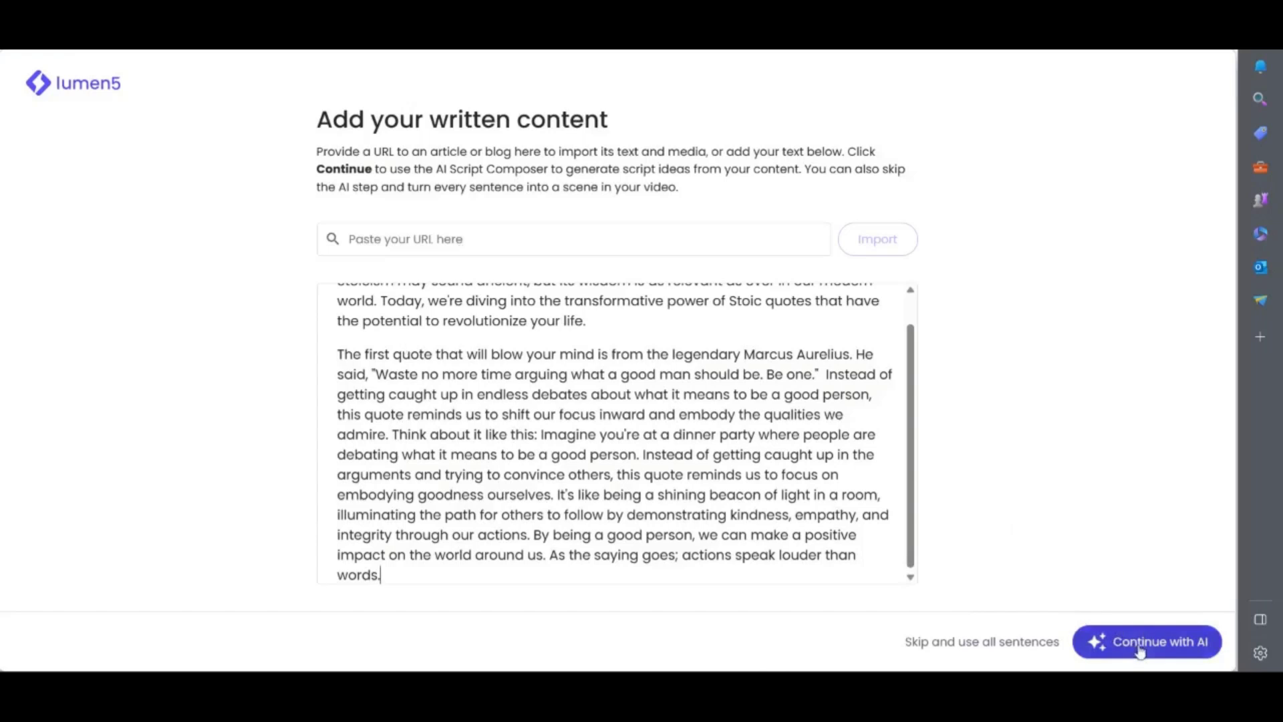
left_click(1138, 650)
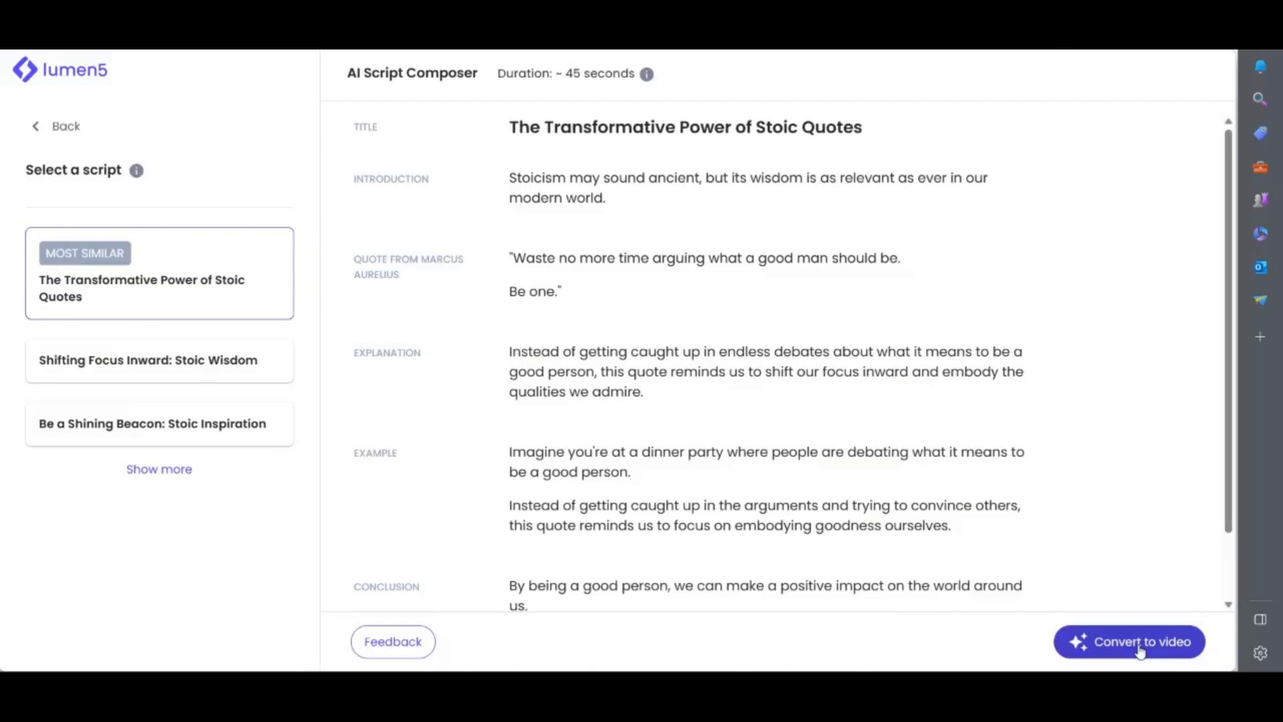
- Compare the alternative scripts, then convert 'The Transformative Power of Stoic Quotes' to video
left_click(268, 374)
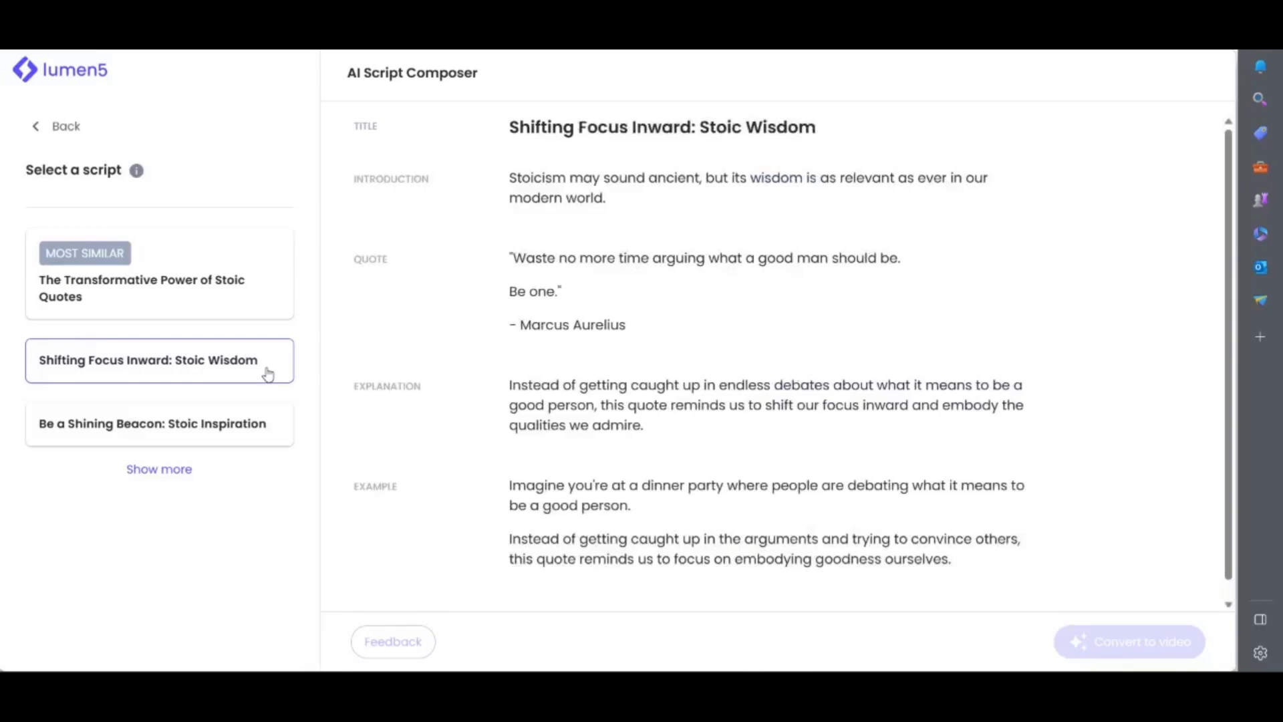
left_click(246, 429)
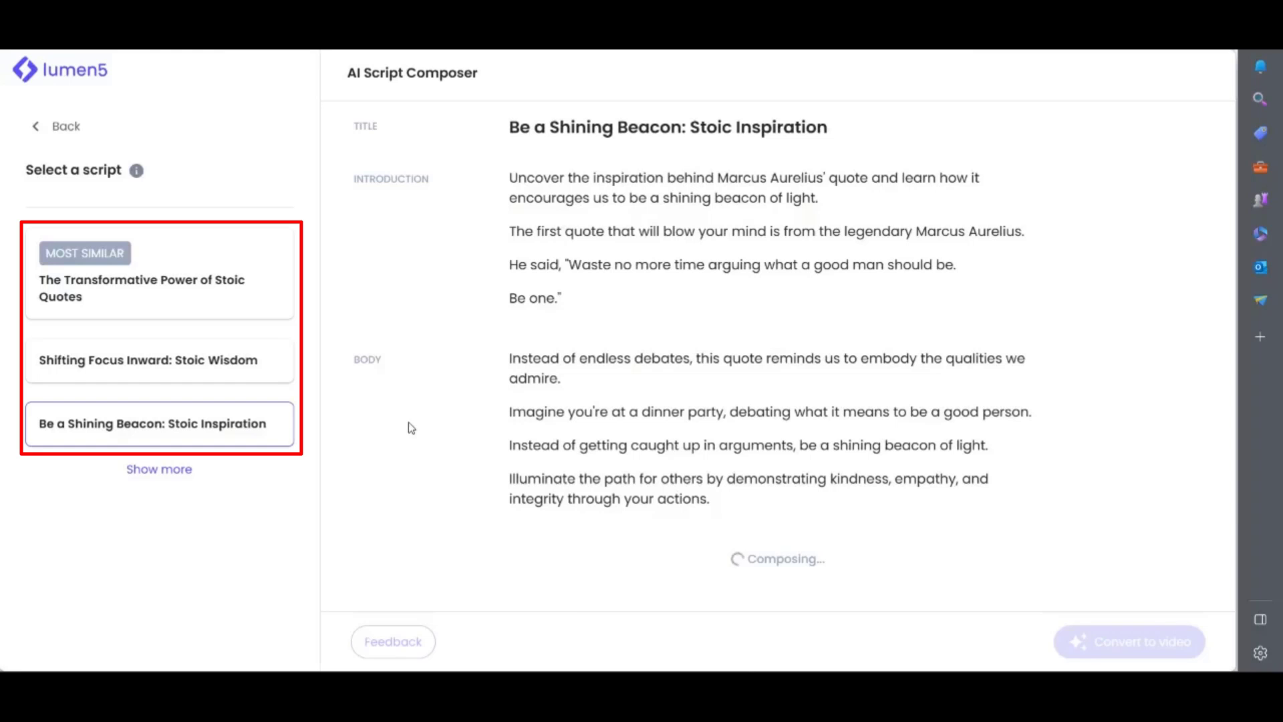
left_click(195, 297)
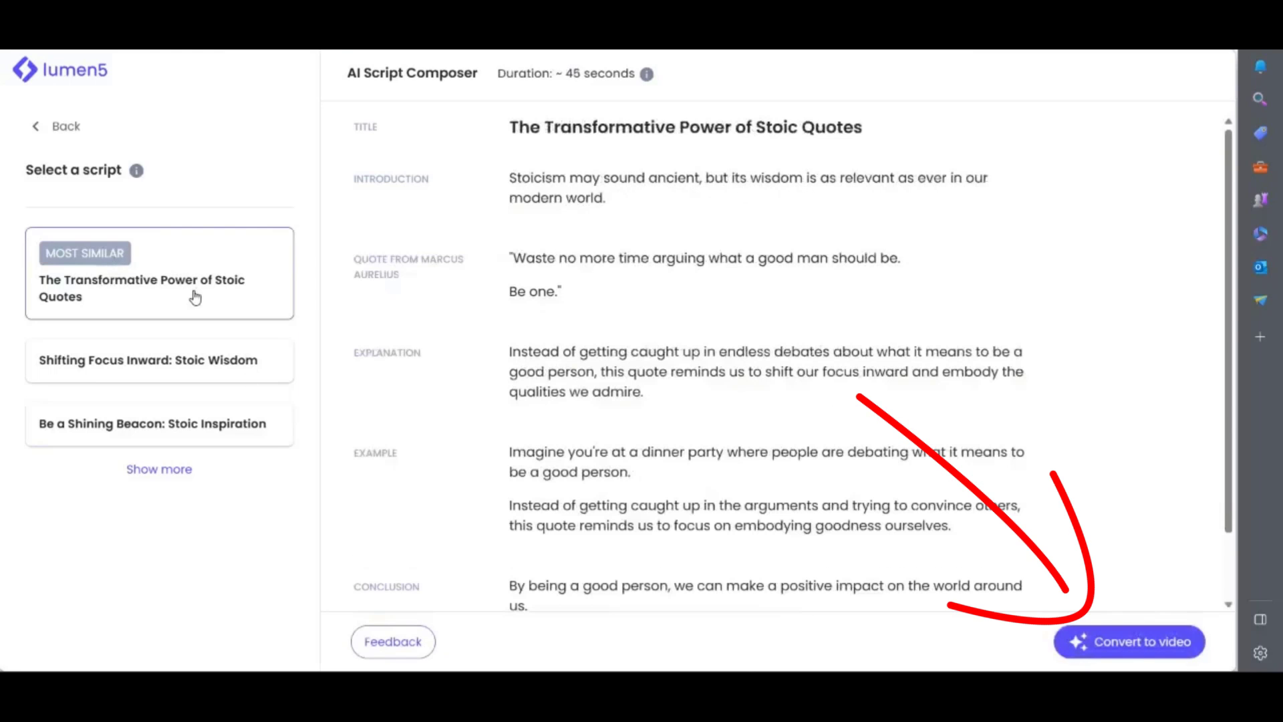
left_click(1127, 644)
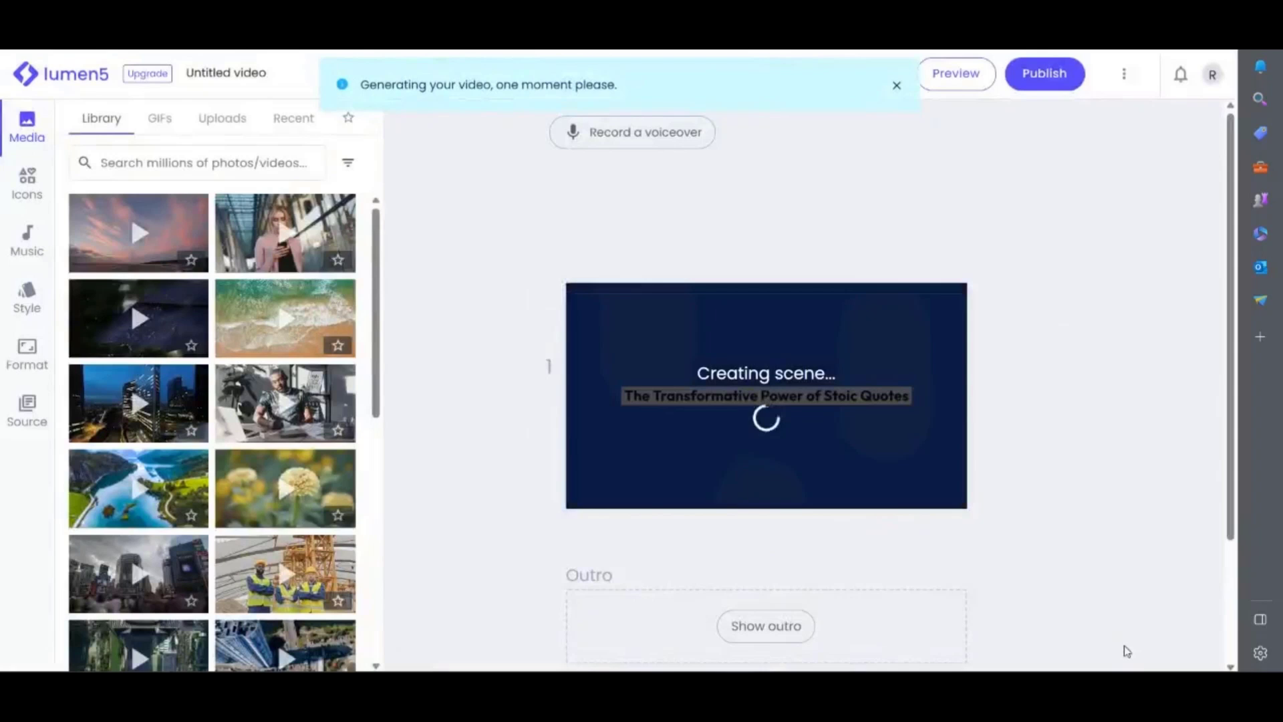
- Scroll through the generated Stoic-quotes scenes and preview scene 5
scroll(1127, 652, "down", 5)
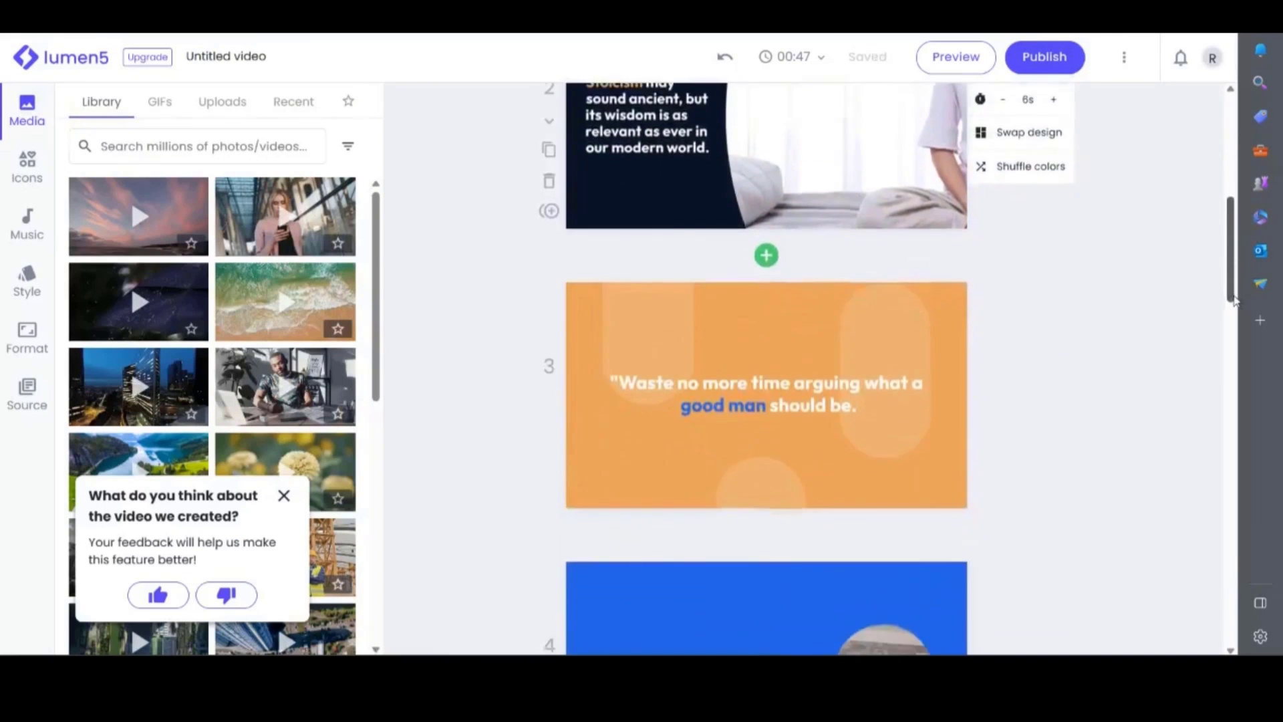
scroll(1213, 401, "down", 9)
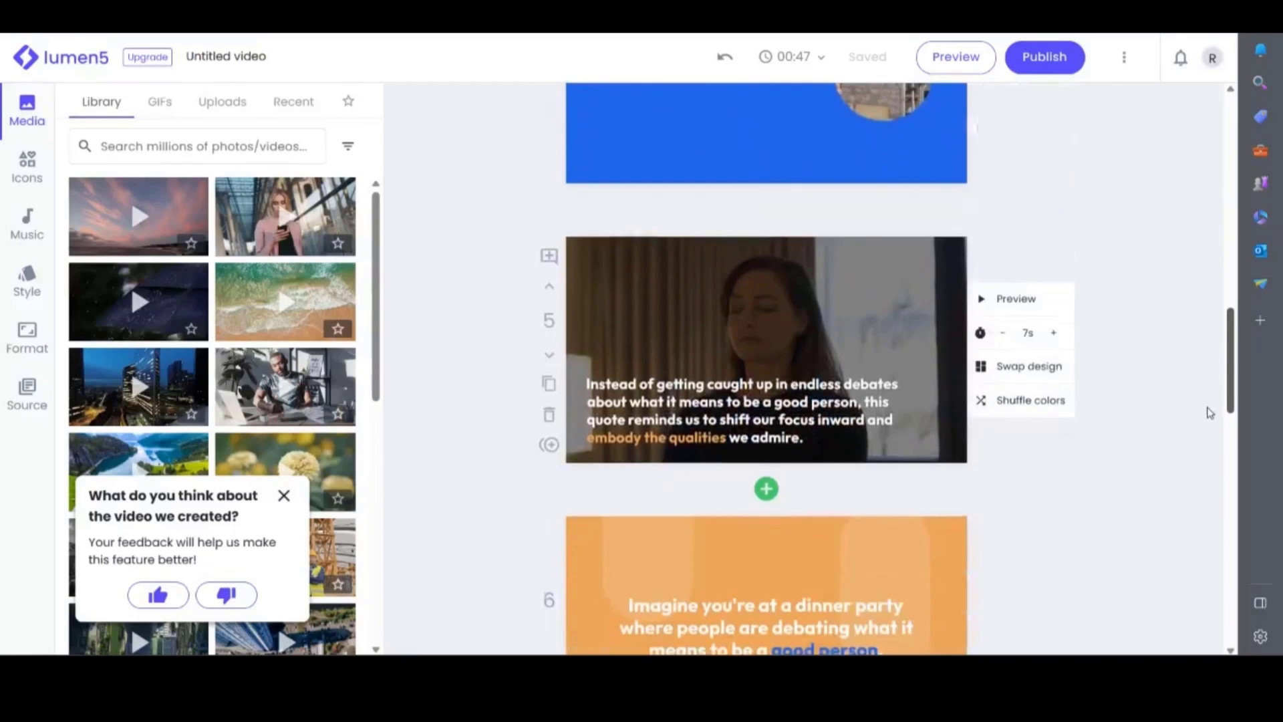
left_click(996, 264)
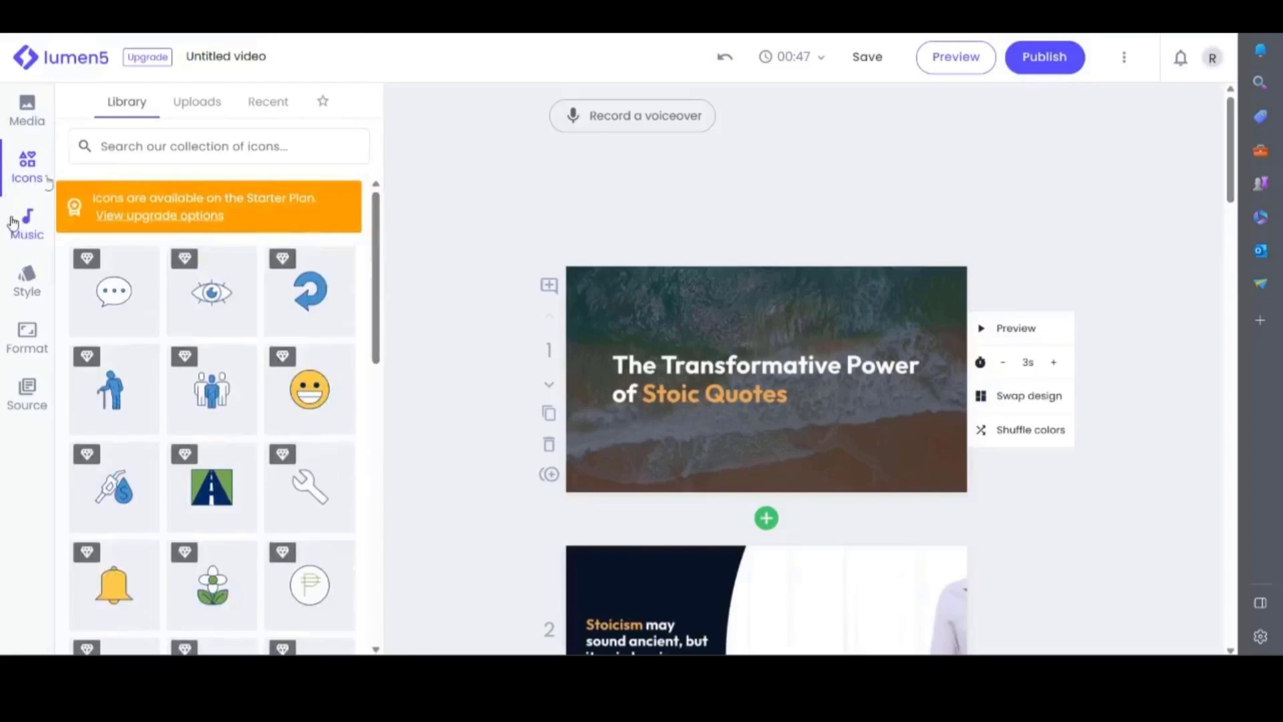
- Browse the background music tracks, then view the video's style colour palettes and fonts
left_click(13, 223)
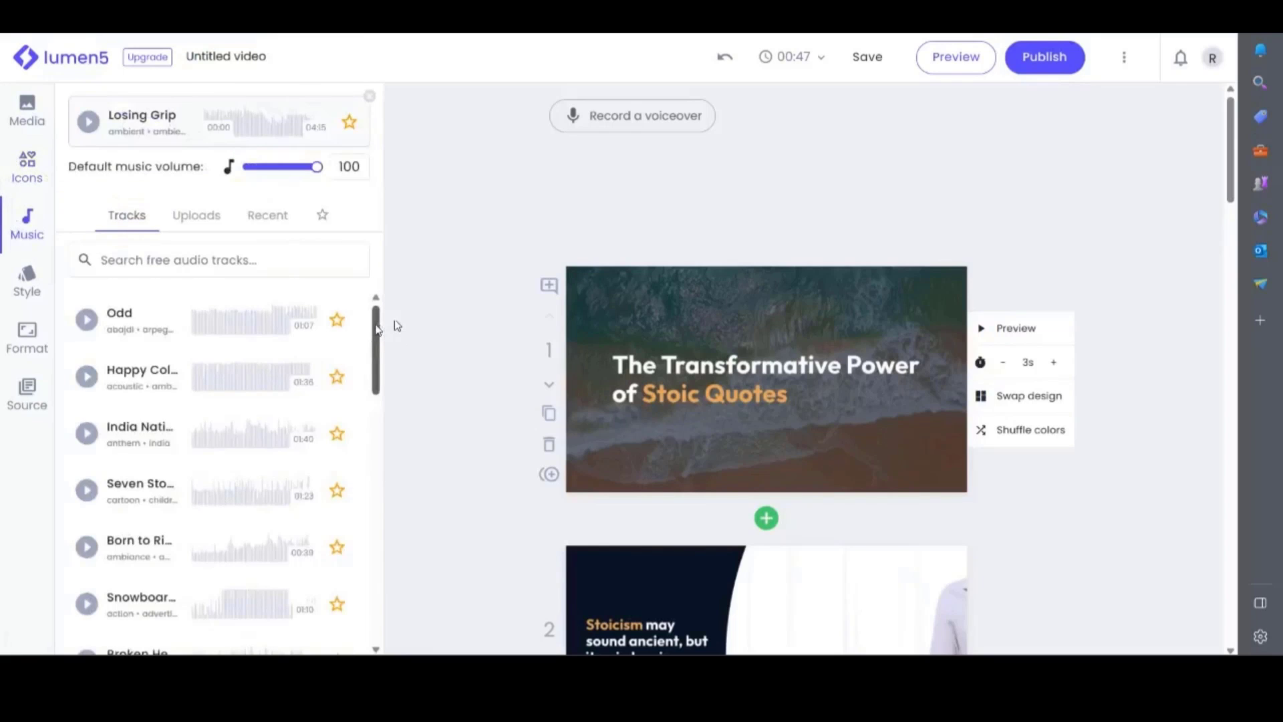
scroll(395, 338, "down", 10)
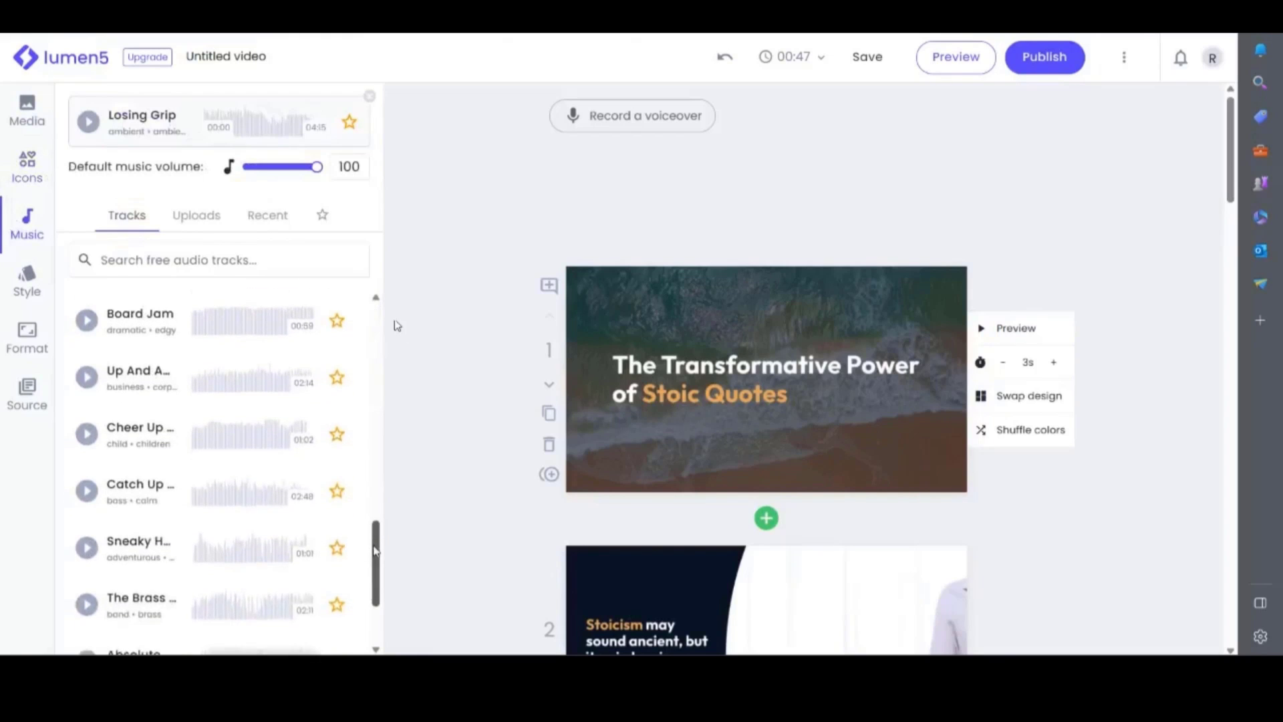
scroll(387, 401, "up", 10)
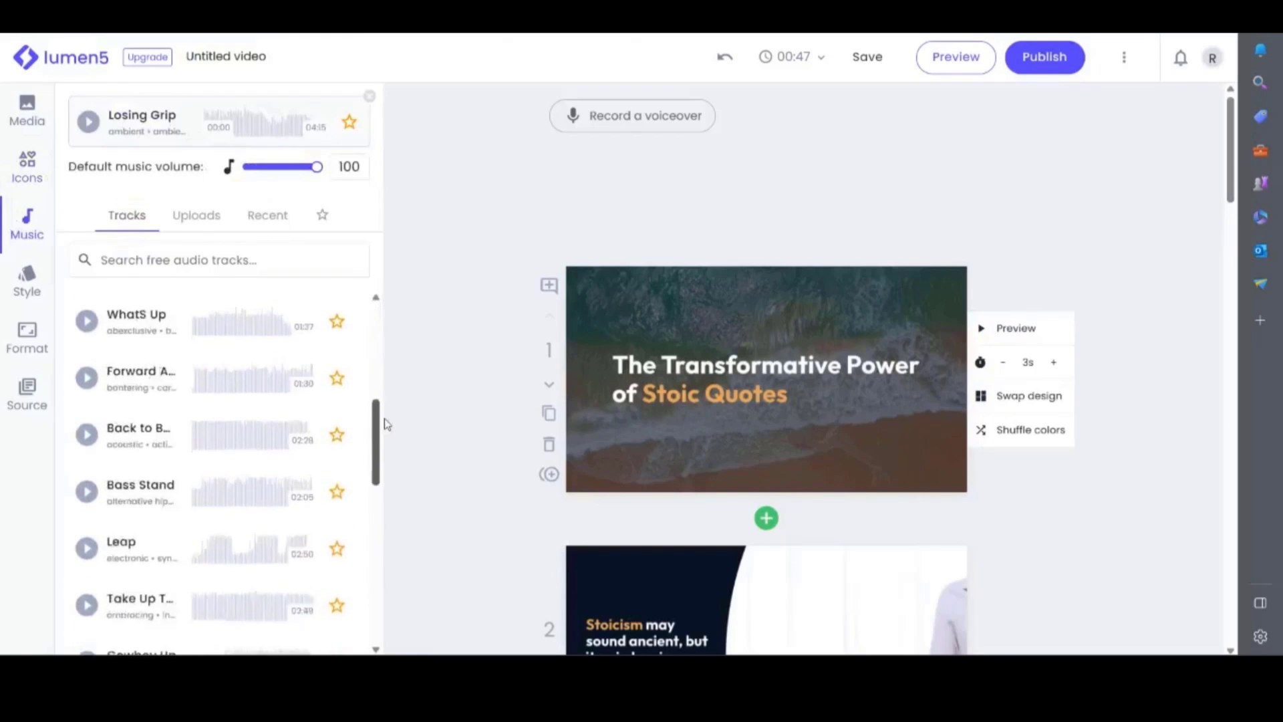
left_click(35, 280)
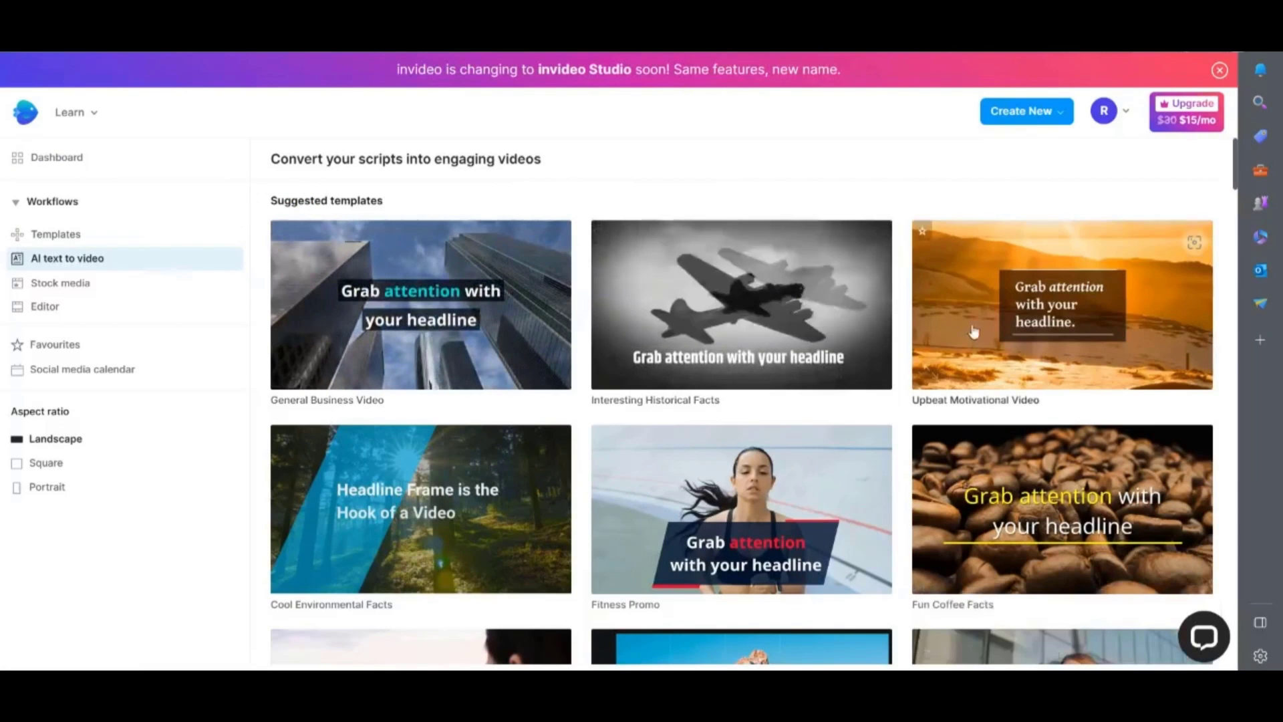
- Open the Upbeat Motivational Video template preview from the AI text-to-video templates
left_click_drag(1235, 169, 1235, 189)
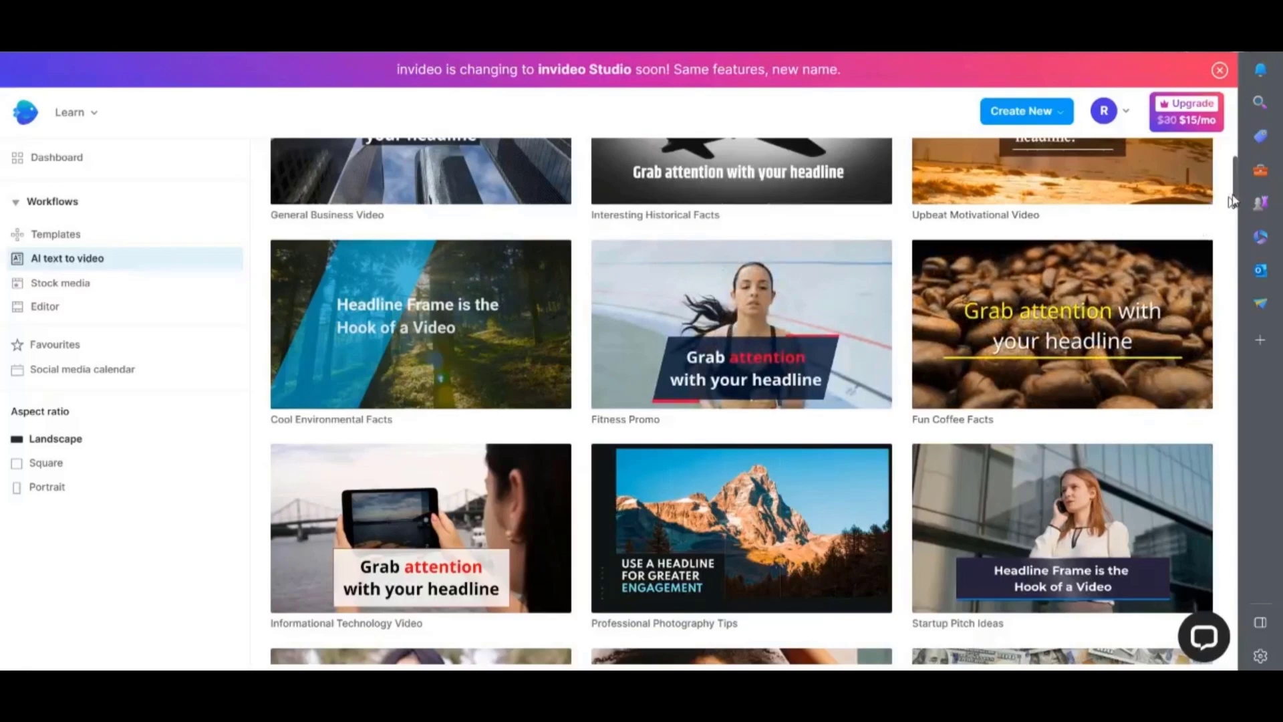
scroll(1029, 318, "up", 3)
left_click(1029, 319)
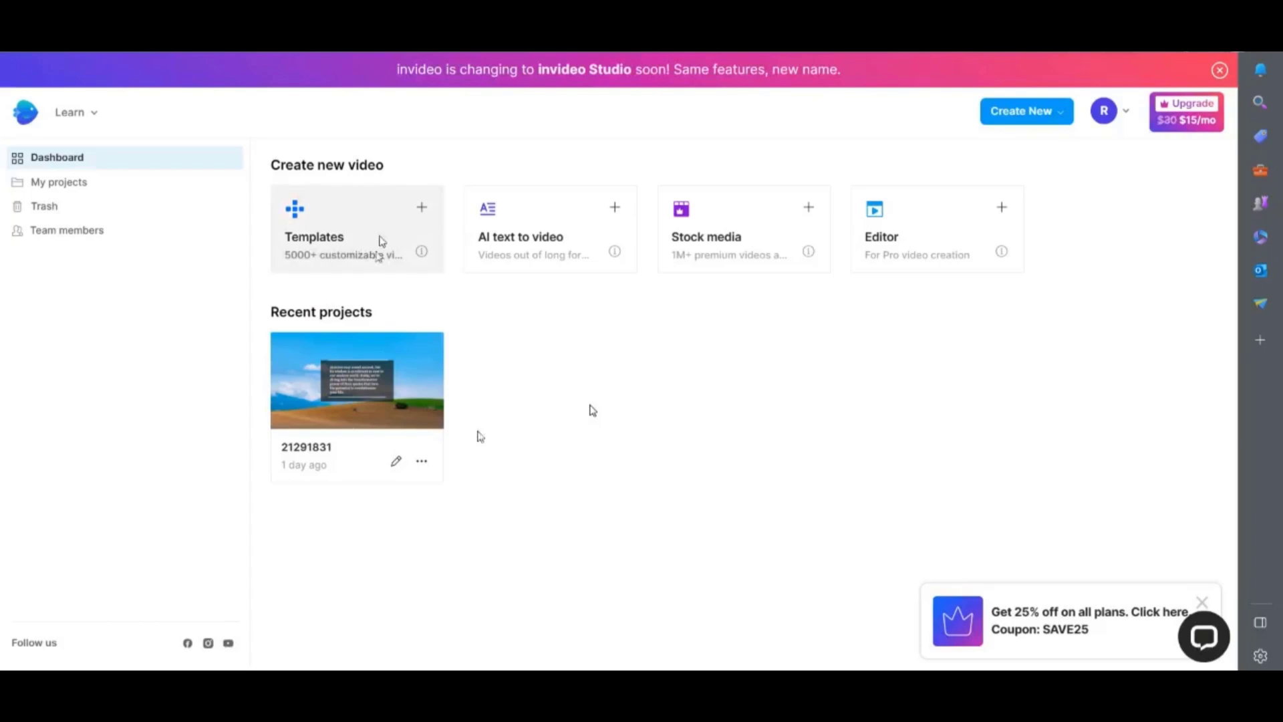
left_click(541, 241)
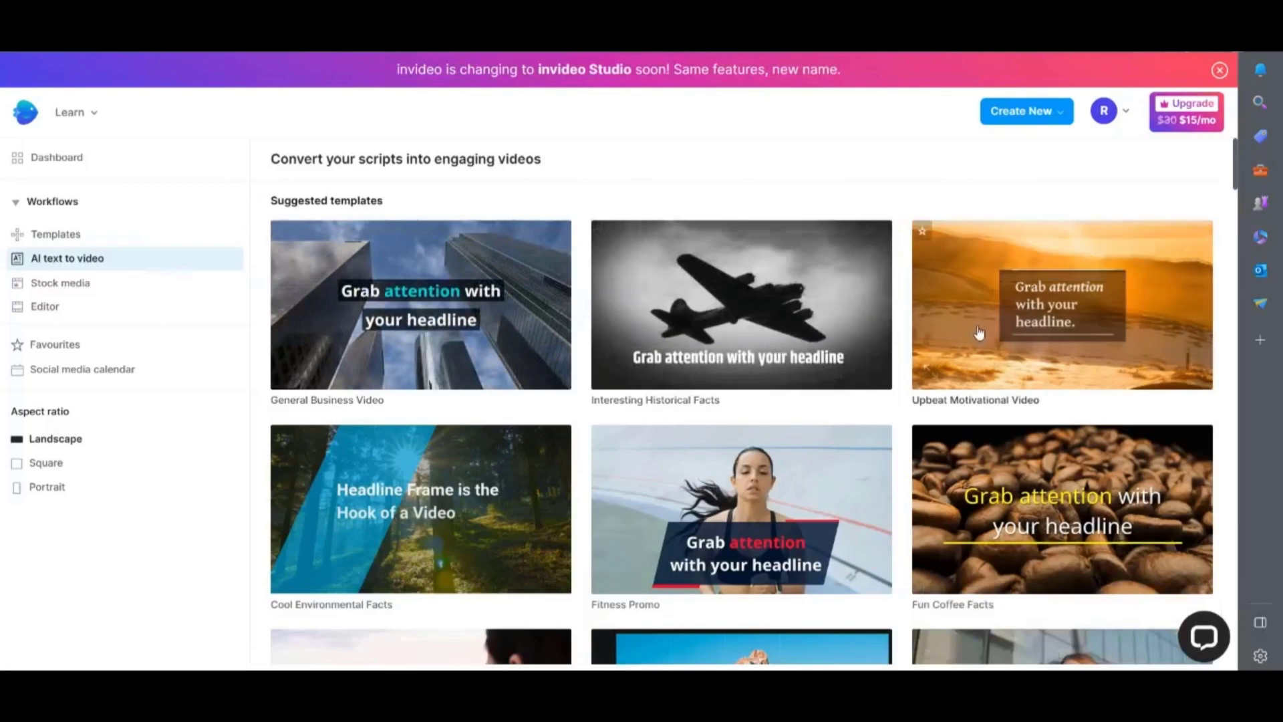
left_click_drag(1235, 174, 1235, 193)
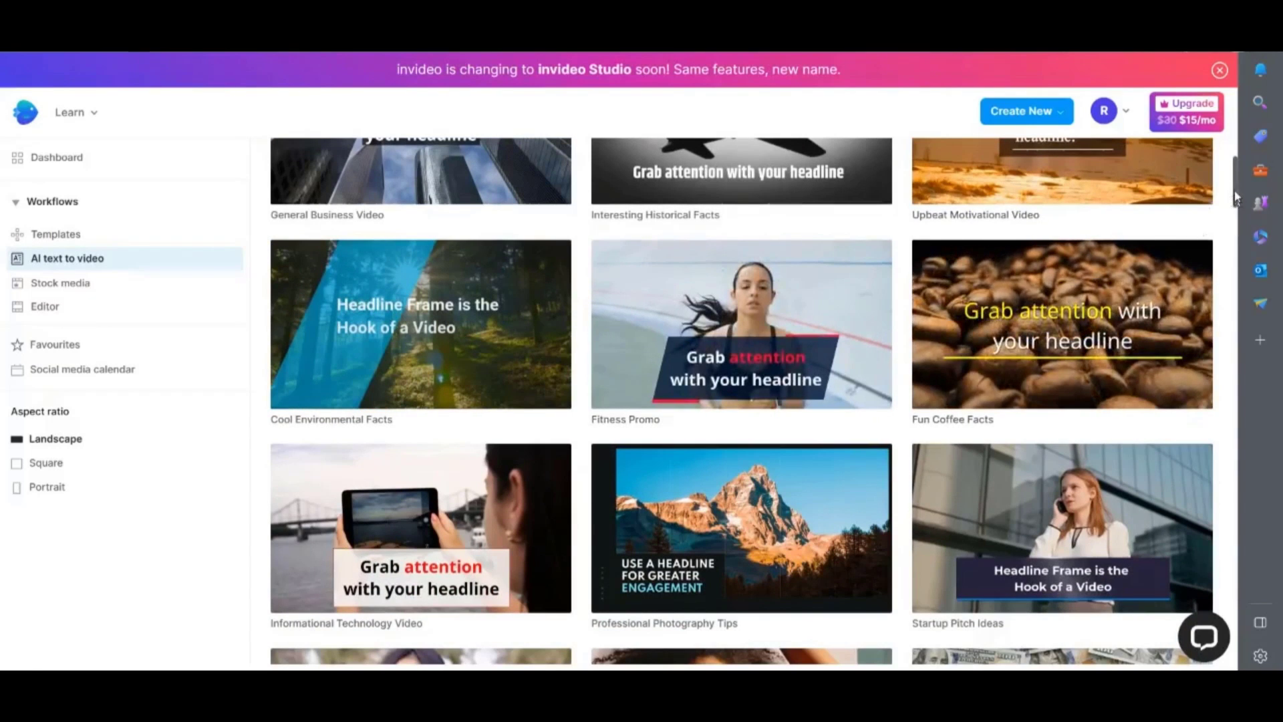
scroll(1235, 196, "up", 3)
left_click(1056, 309)
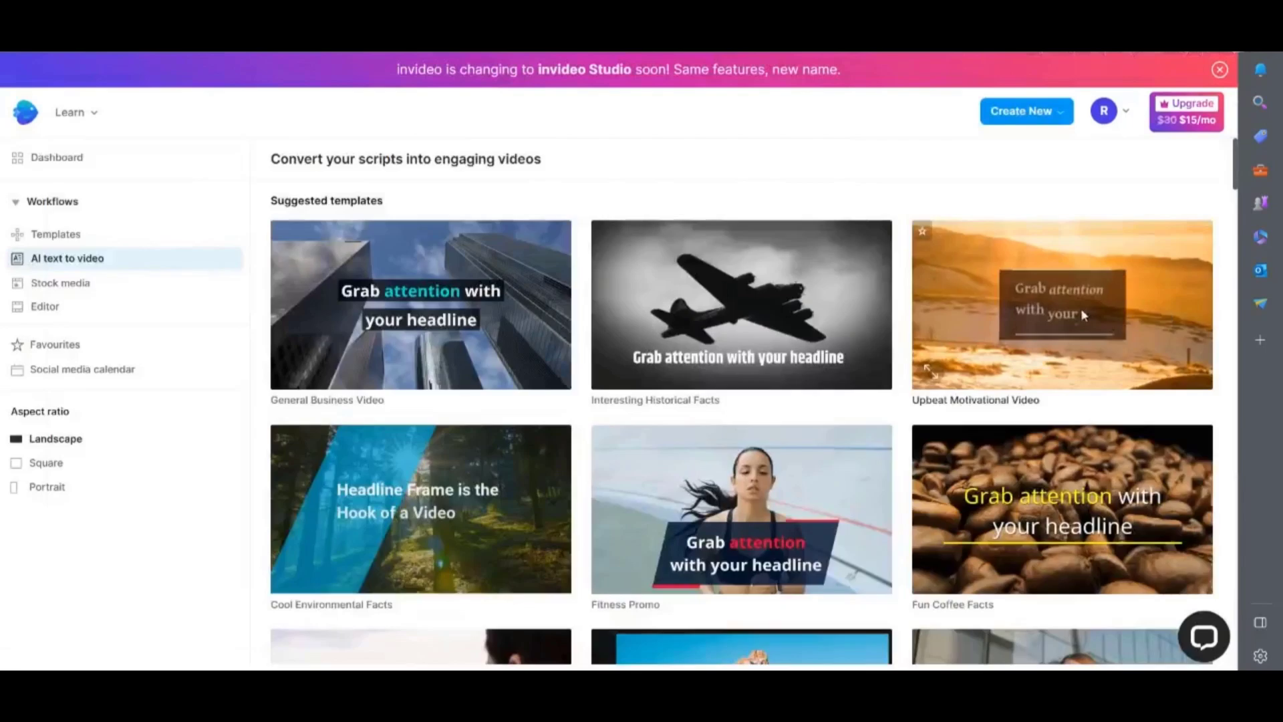
left_click(1083, 314)
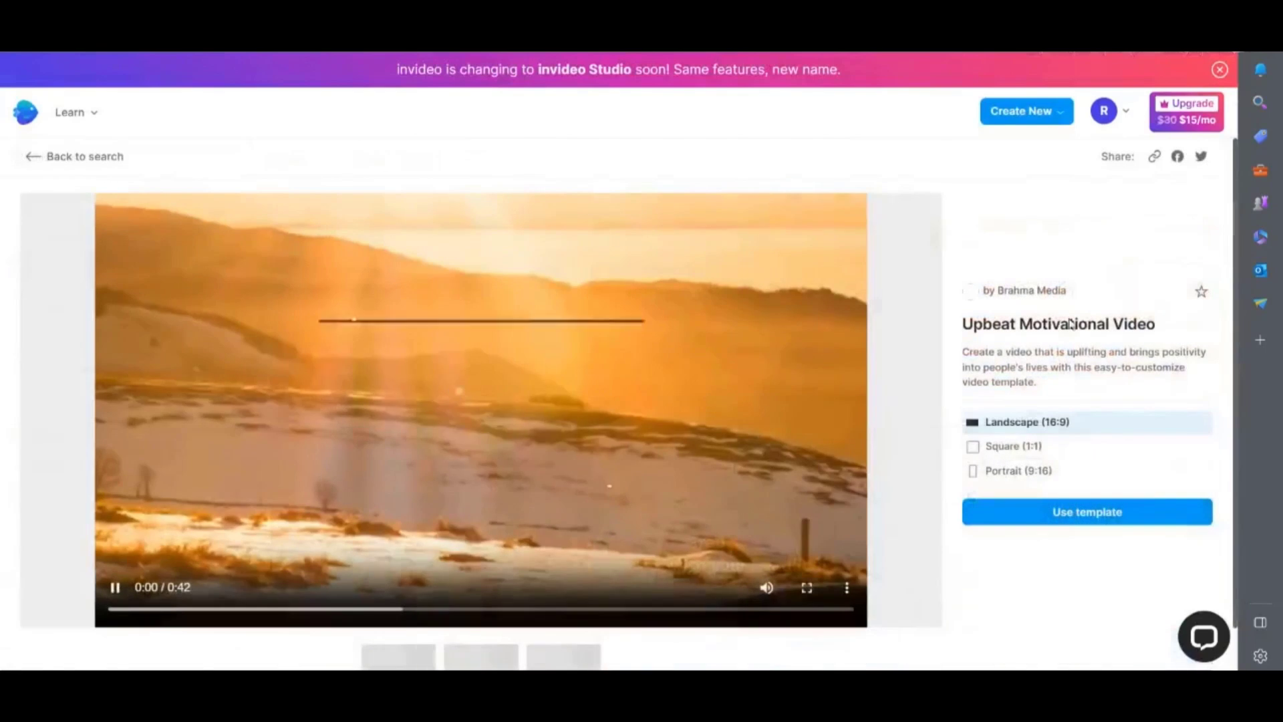
- Preview the template in Square 1:1, Portrait 9:16 and Landscape 16:9, then return to the gallery
left_click(973, 452)
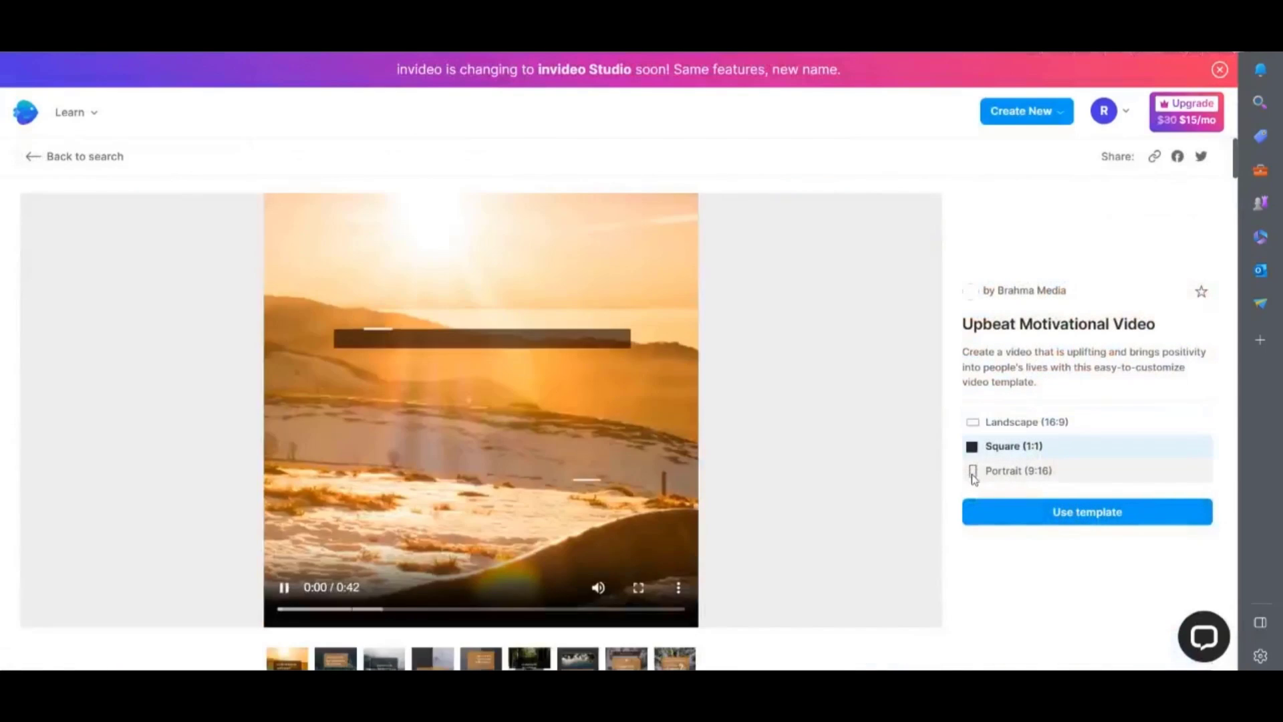
left_click(973, 471)
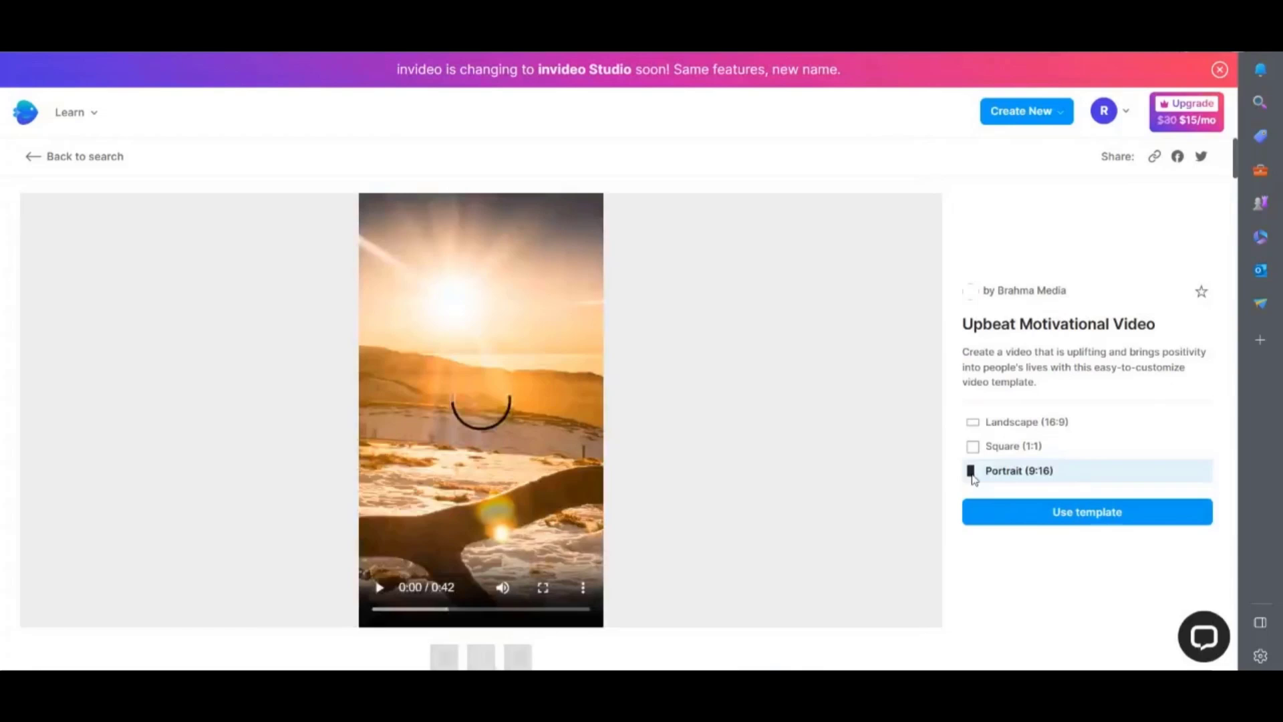
left_click(977, 423)
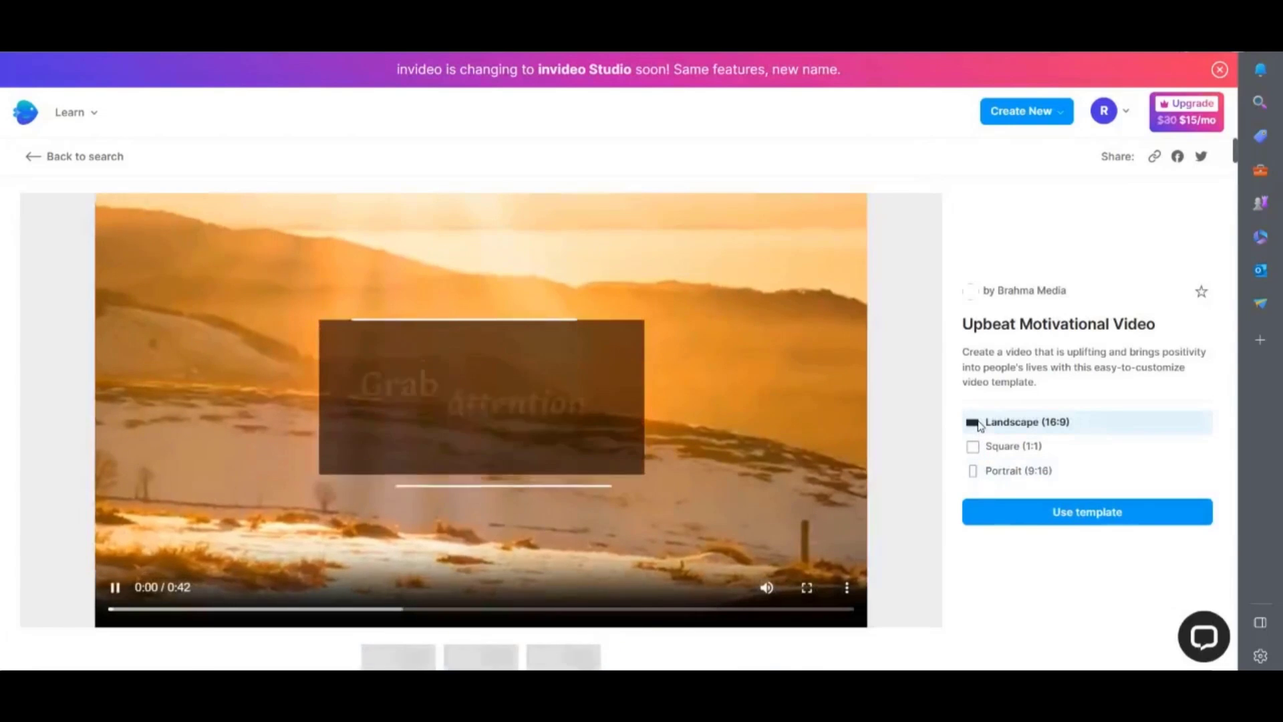
left_click(1081, 519)
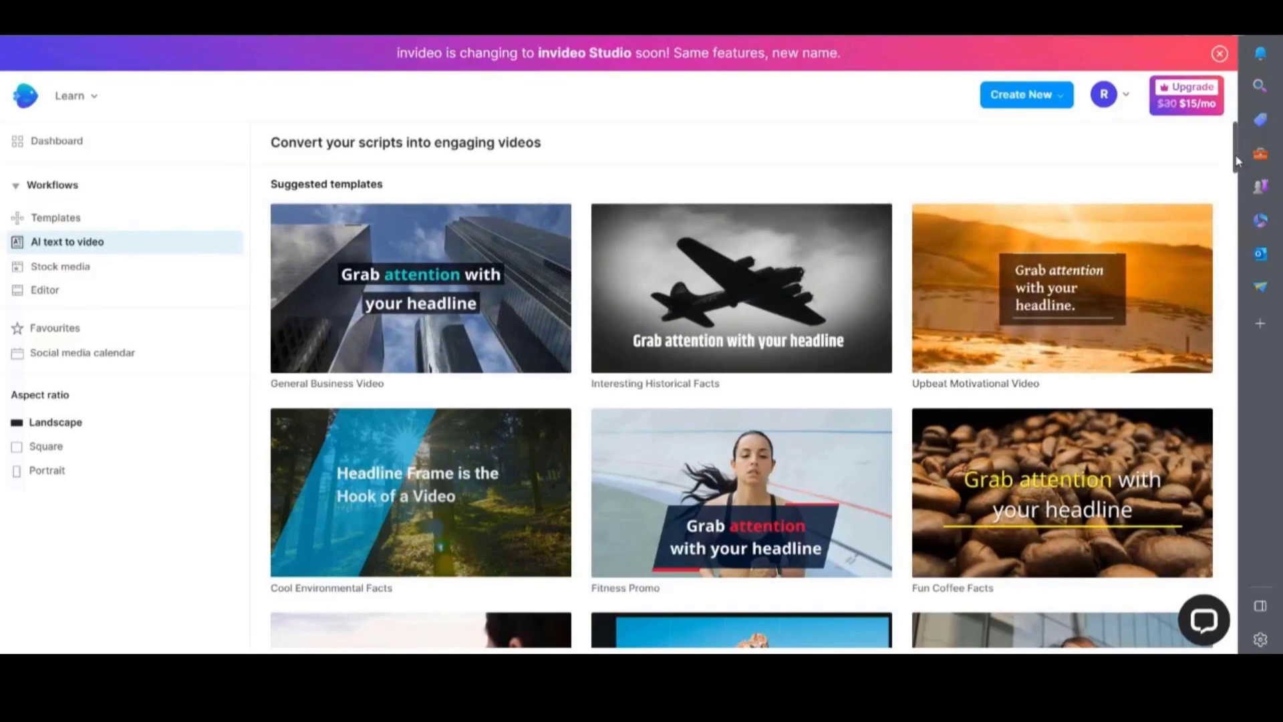
- Reopen Upbeat Motivational Video, settle on Landscape 16:9 over Portrait, and use the template
left_click_drag(1235, 154, 1235, 171)
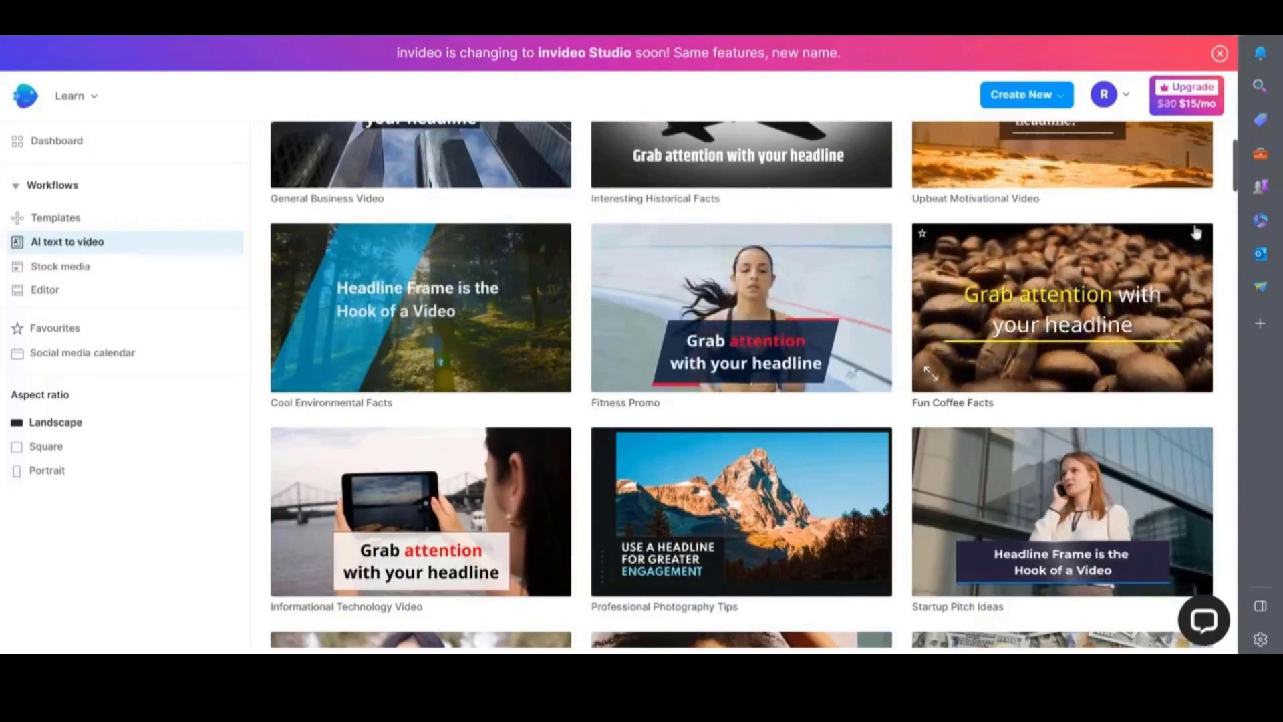
scroll(996, 304, "up", 3)
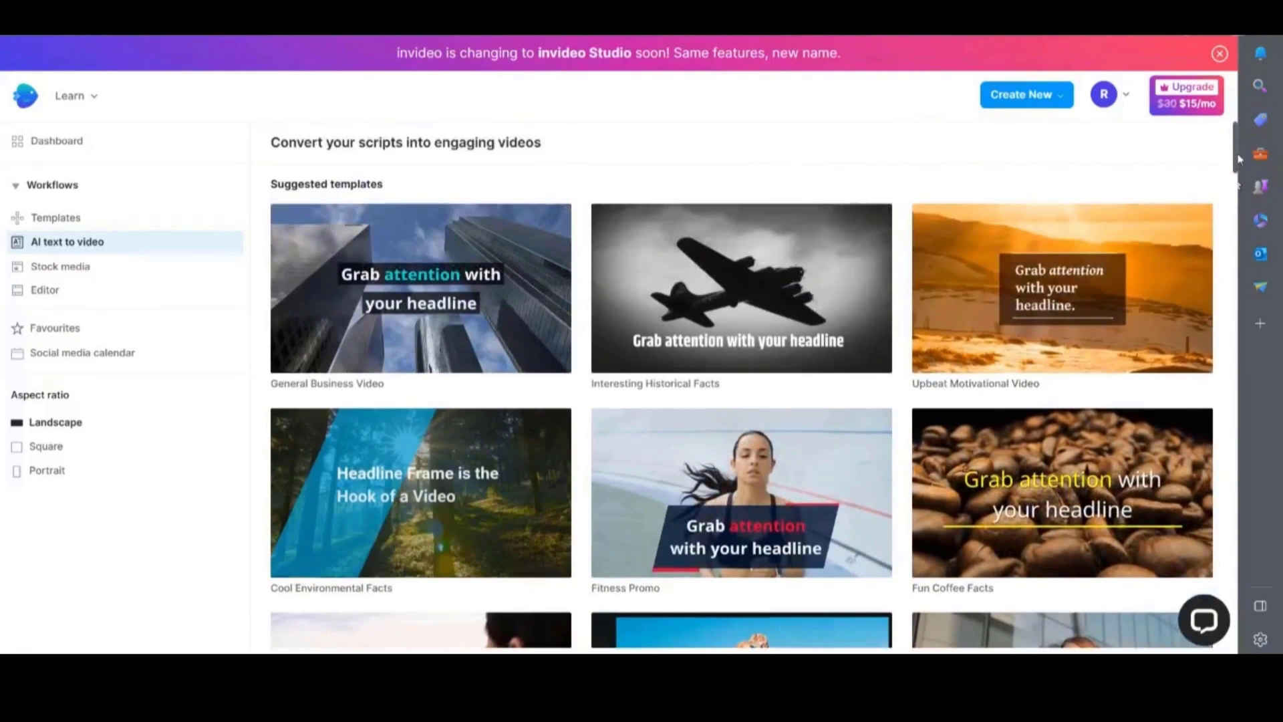
left_click(1009, 304)
left_click(976, 454)
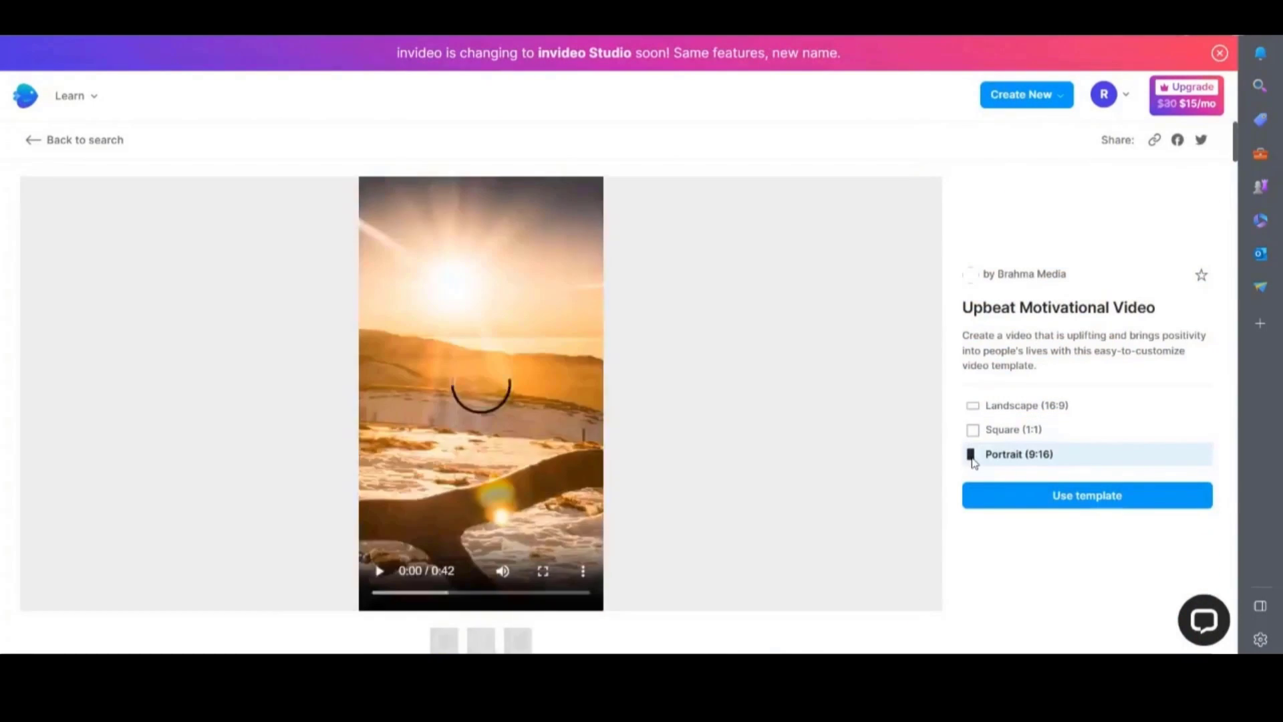
left_click(978, 406)
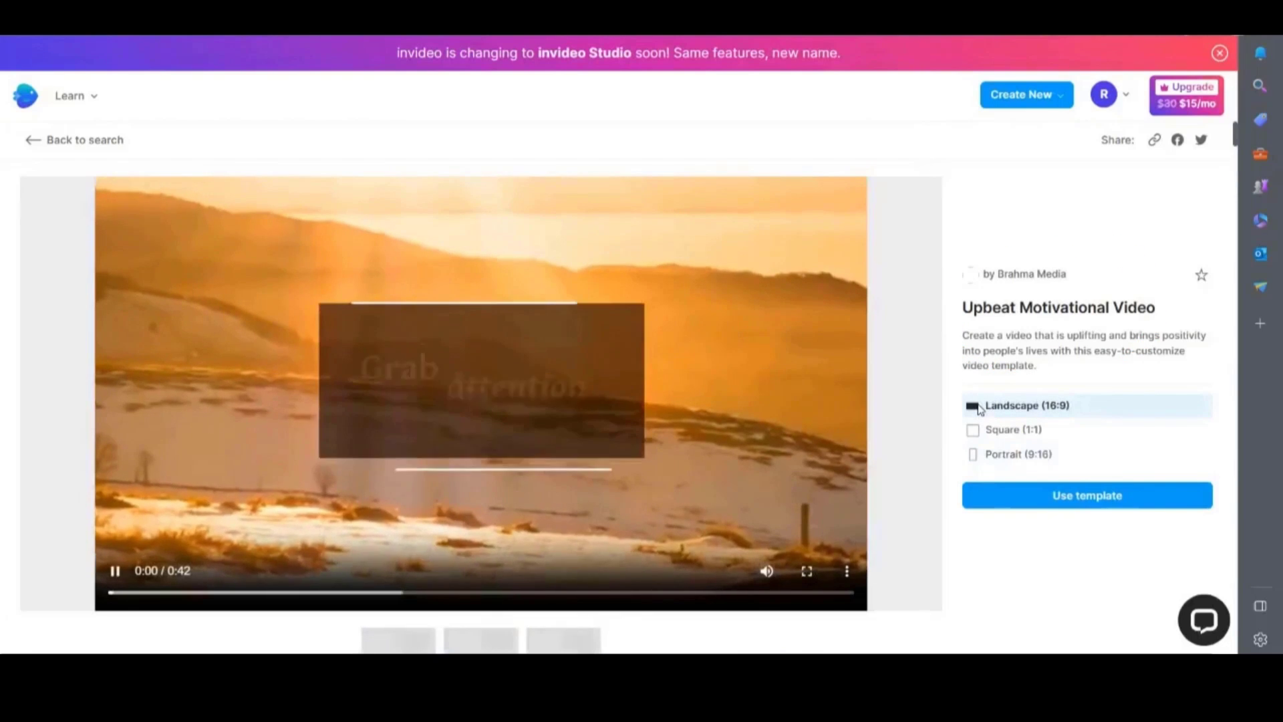
left_click(974, 454)
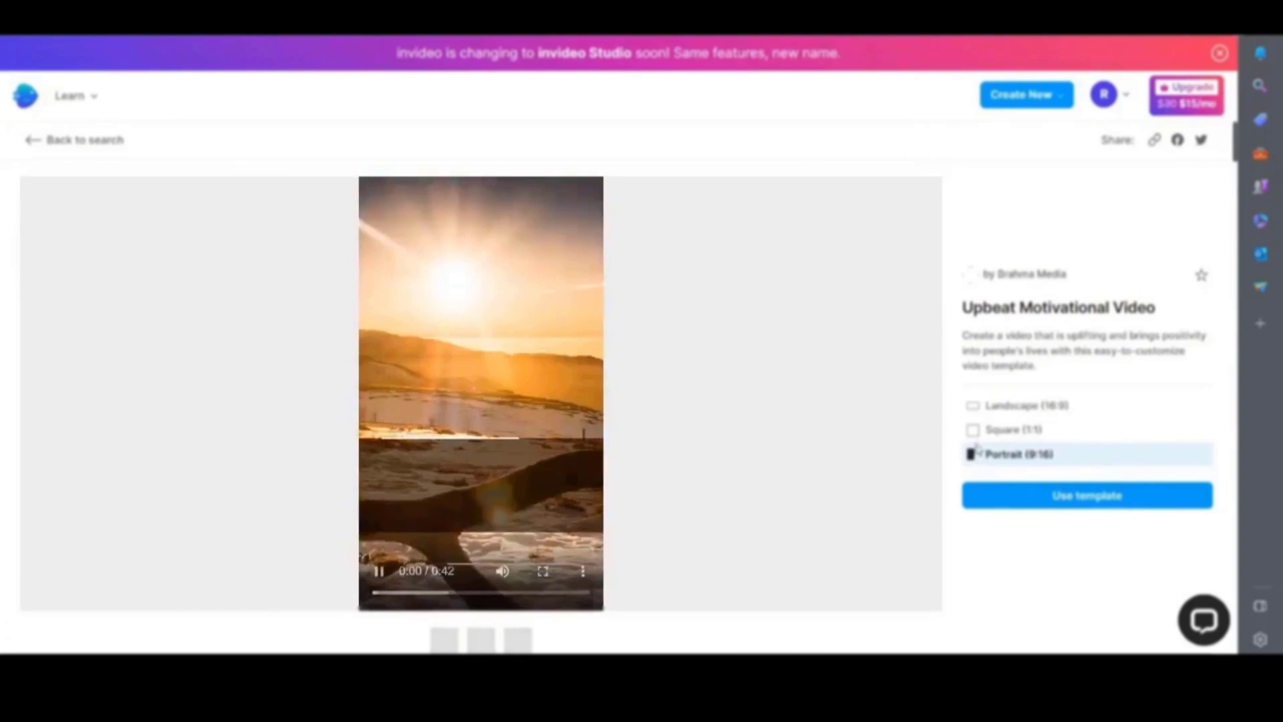
left_click(978, 408)
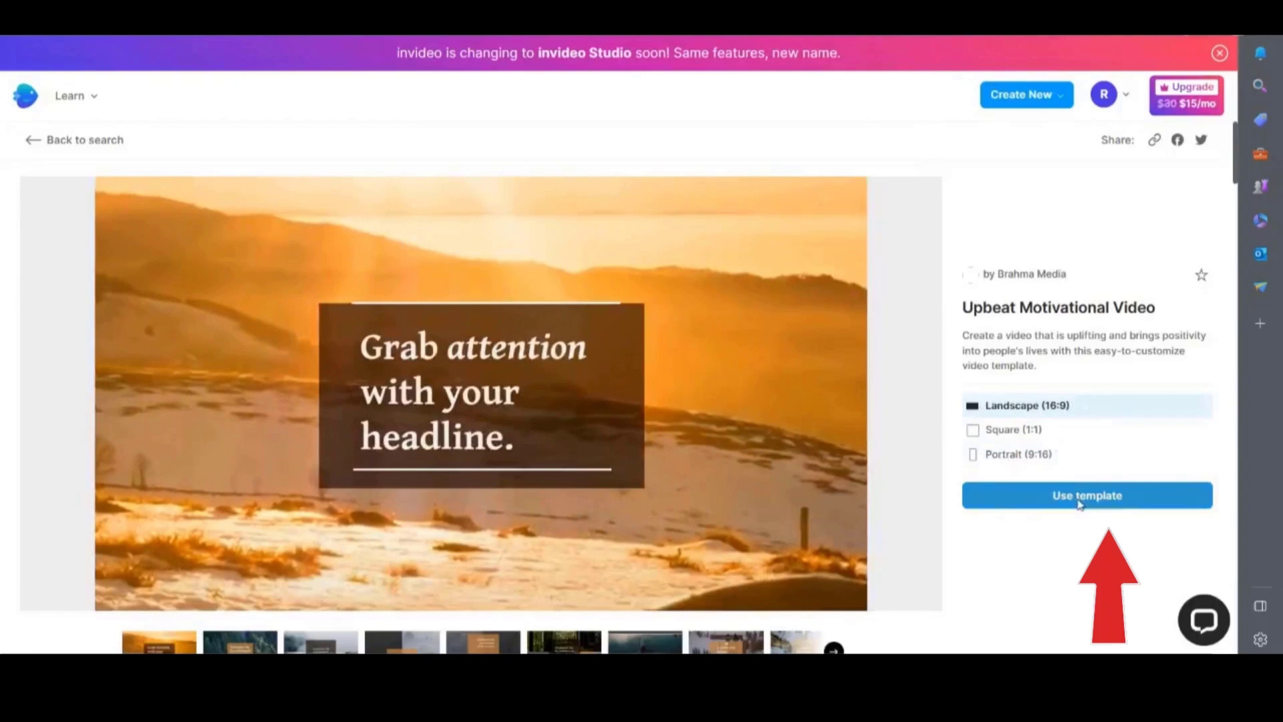
left_click(1079, 496)
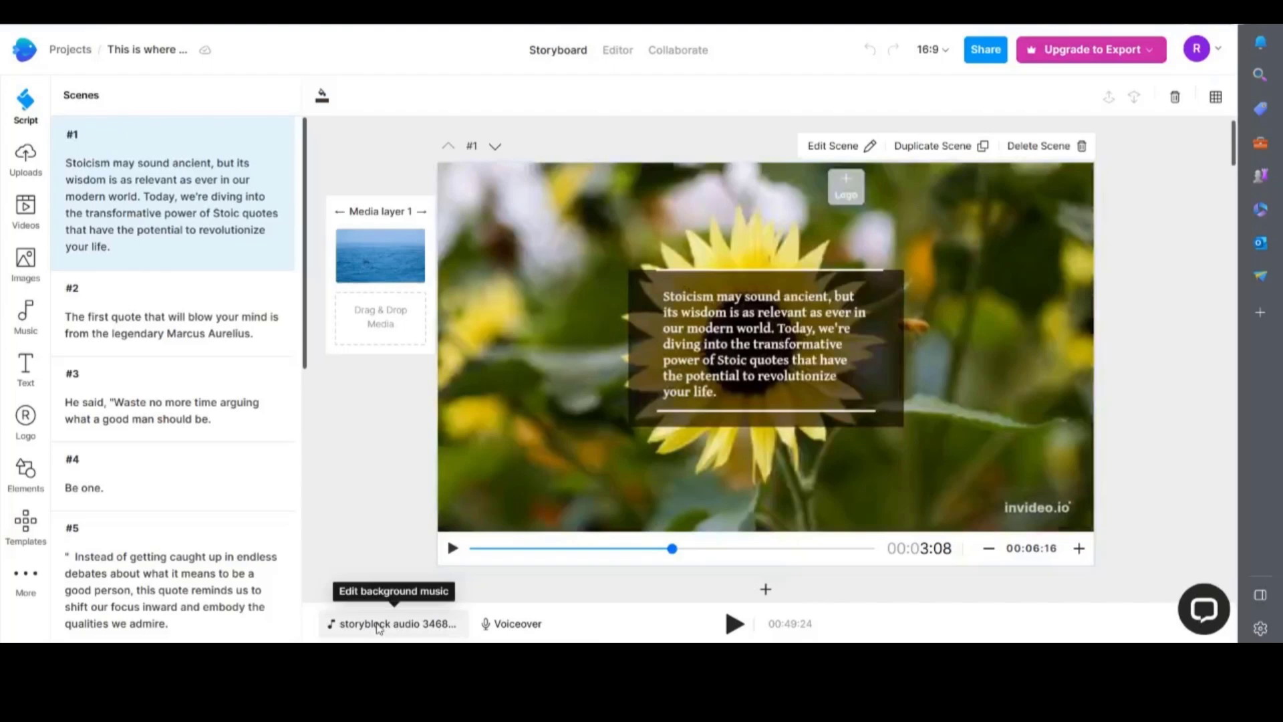
- Create scenes from the Stoicism script, accepting the one-sentence-per-line rearrangement
left_click(453, 548)
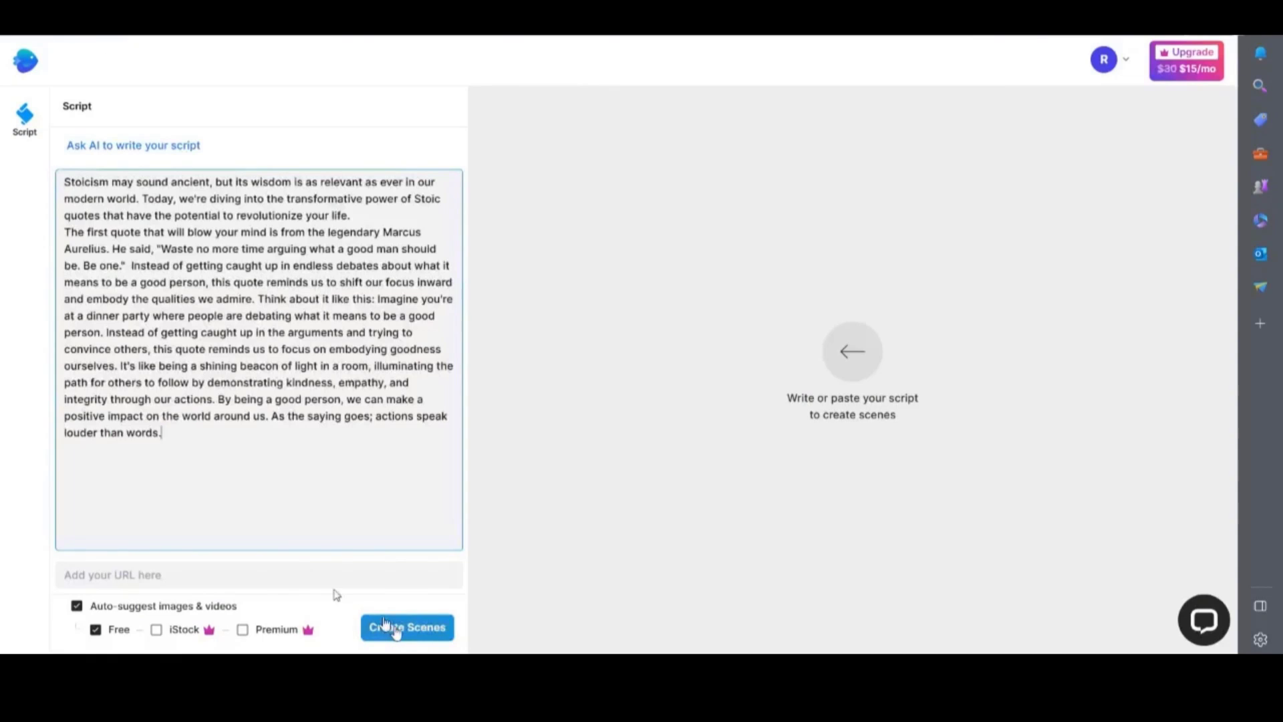
left_click(397, 628)
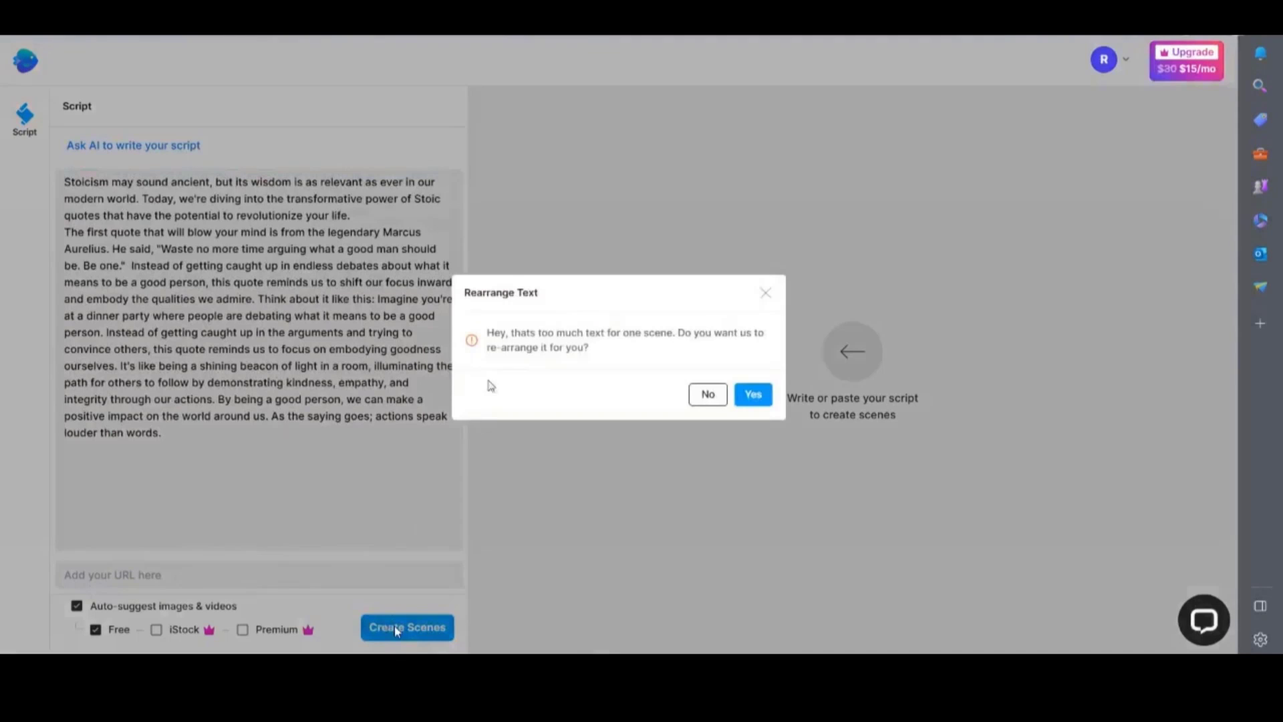
left_click(747, 398)
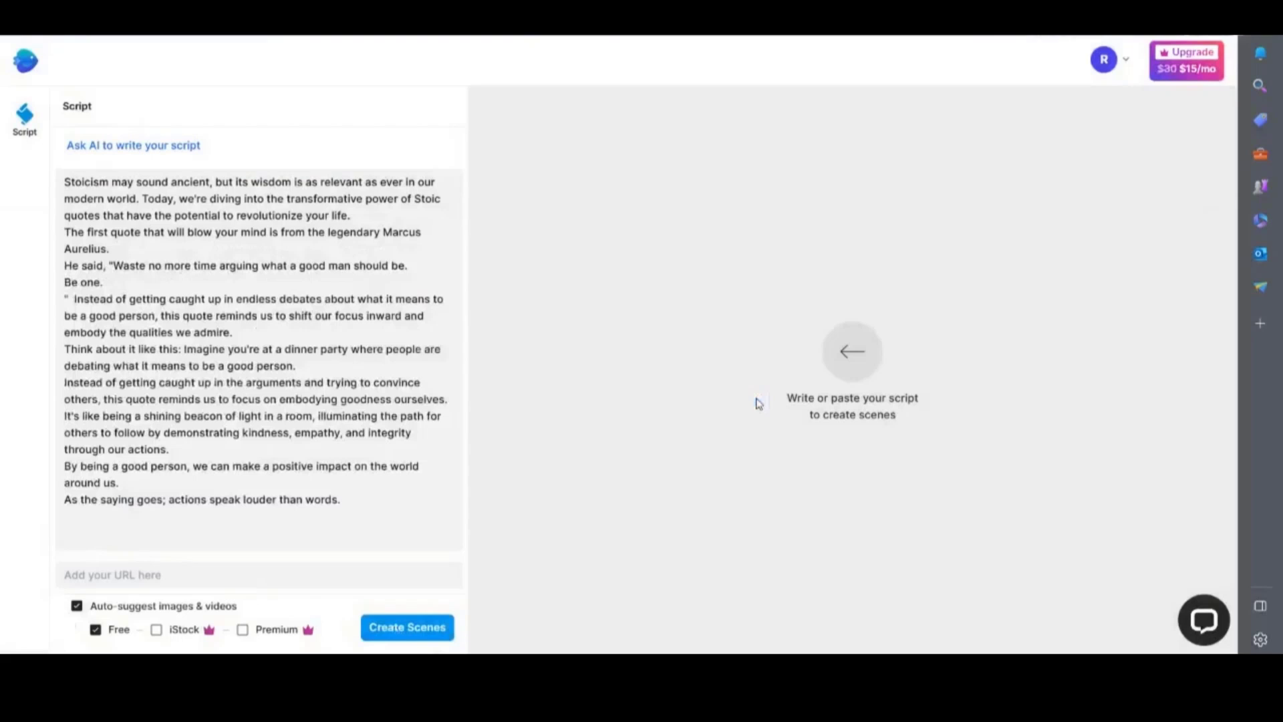
left_click(378, 638)
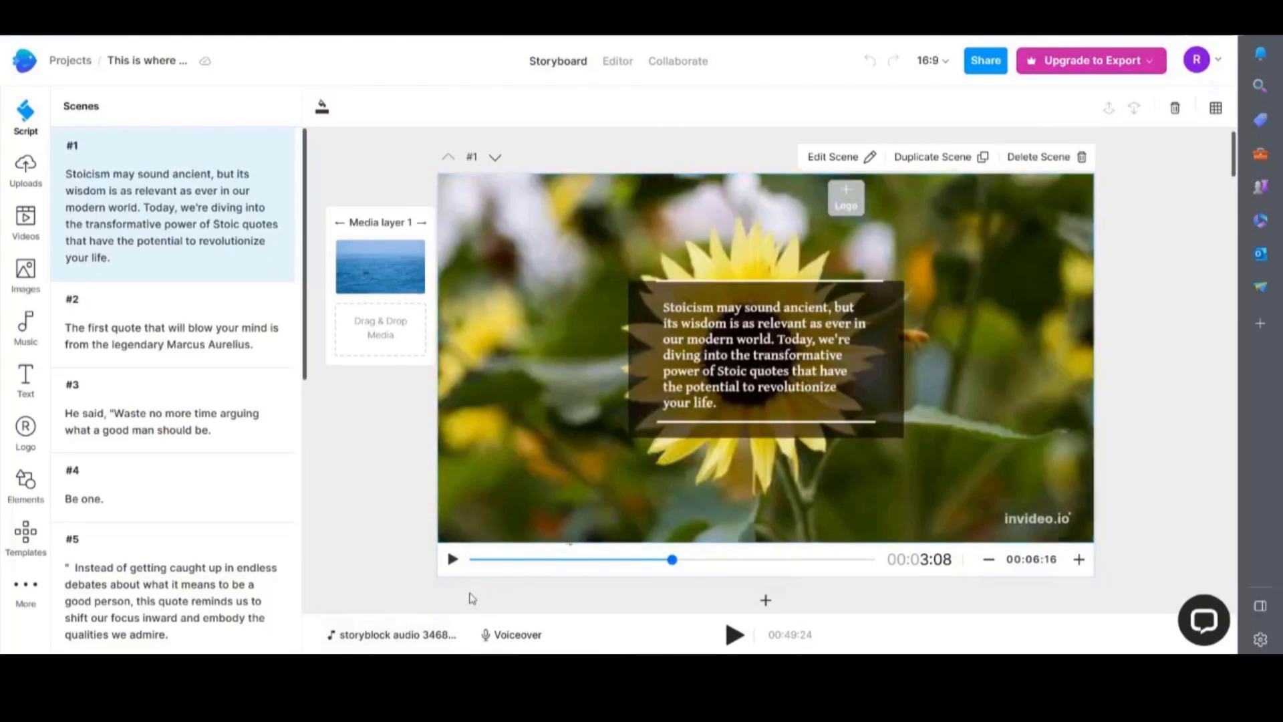
- Append 'Be one.' to scene #3's quote and delete the separate 'Be one.' scene #4
left_click(452, 559)
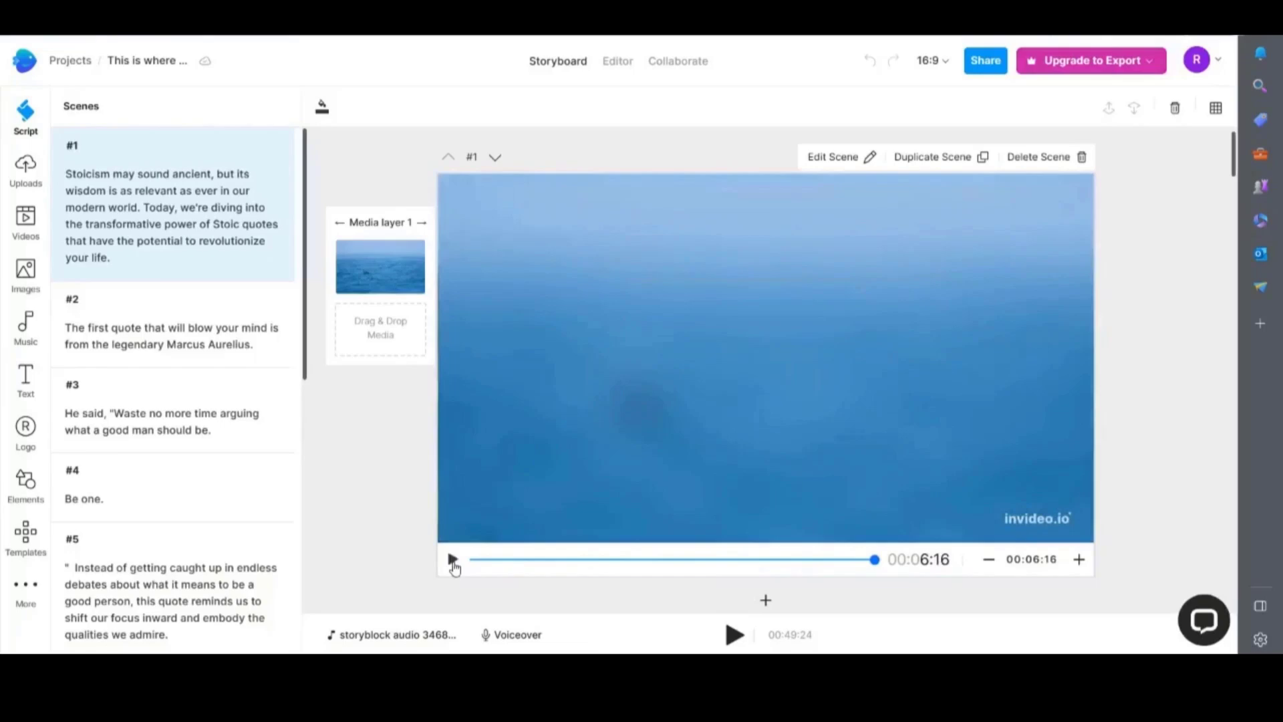
scroll(190, 292, "down", 3)
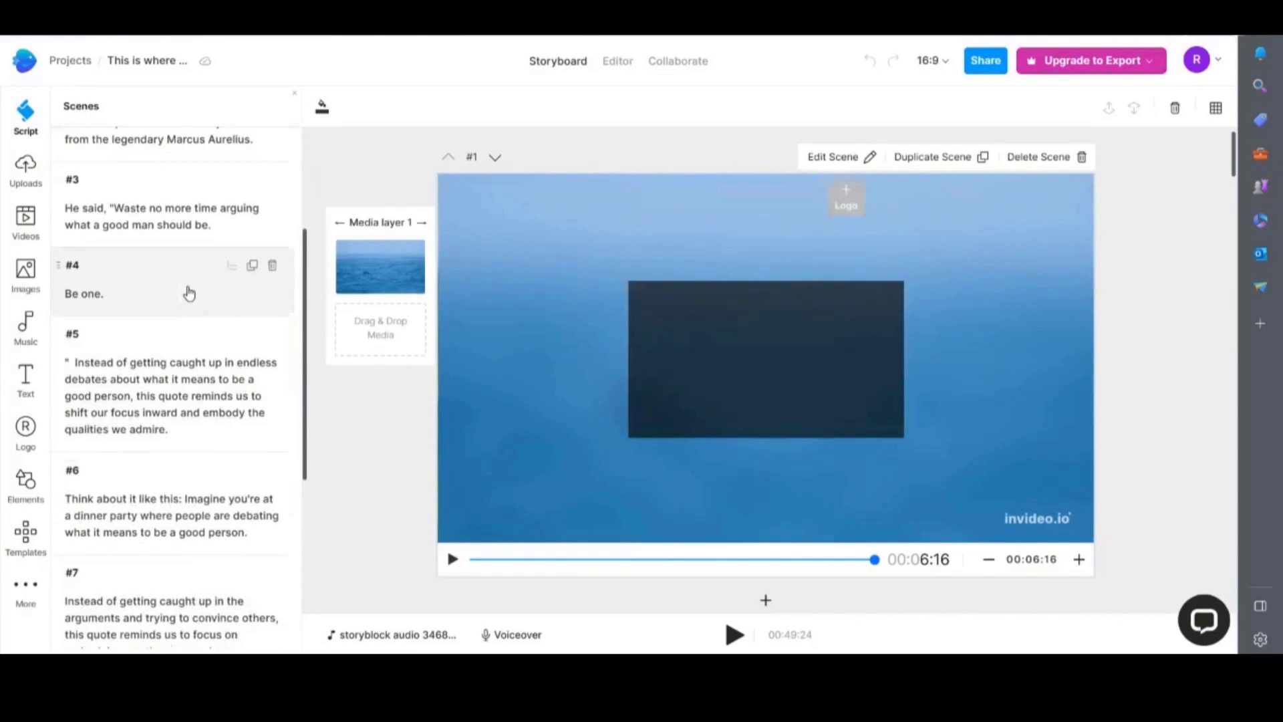
left_click(189, 293)
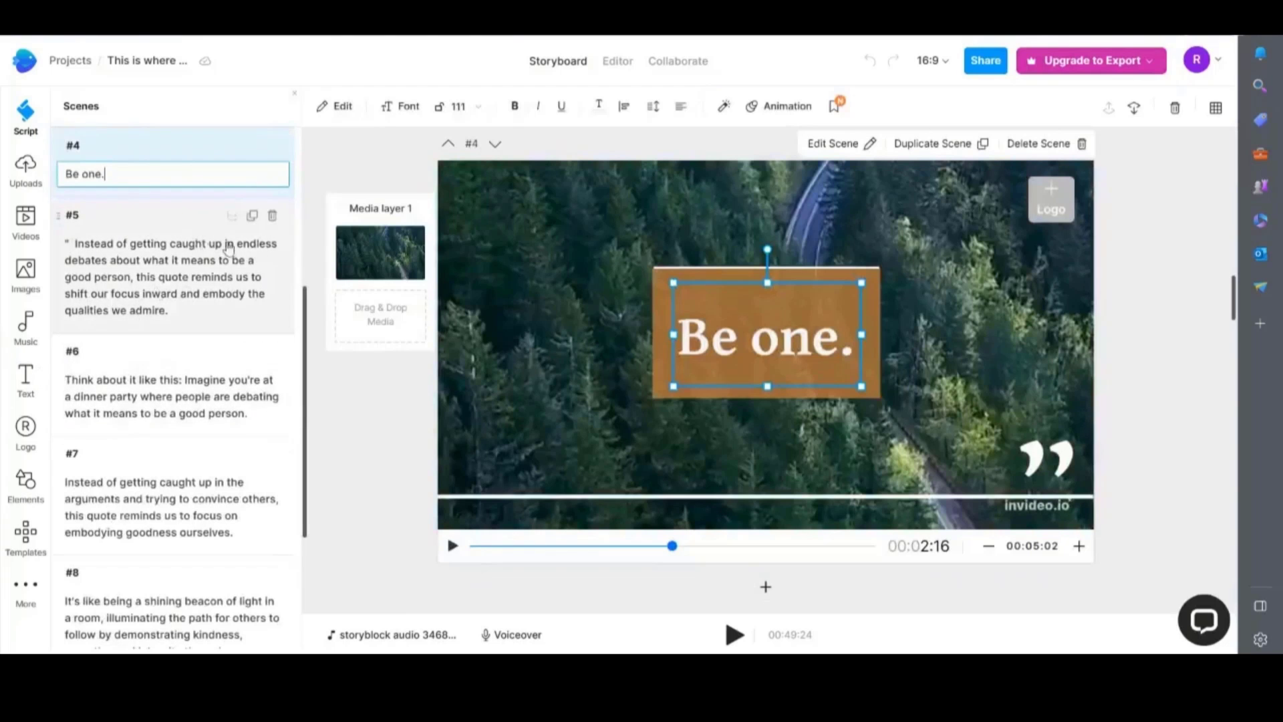
left_click_drag(309, 336, 309, 265)
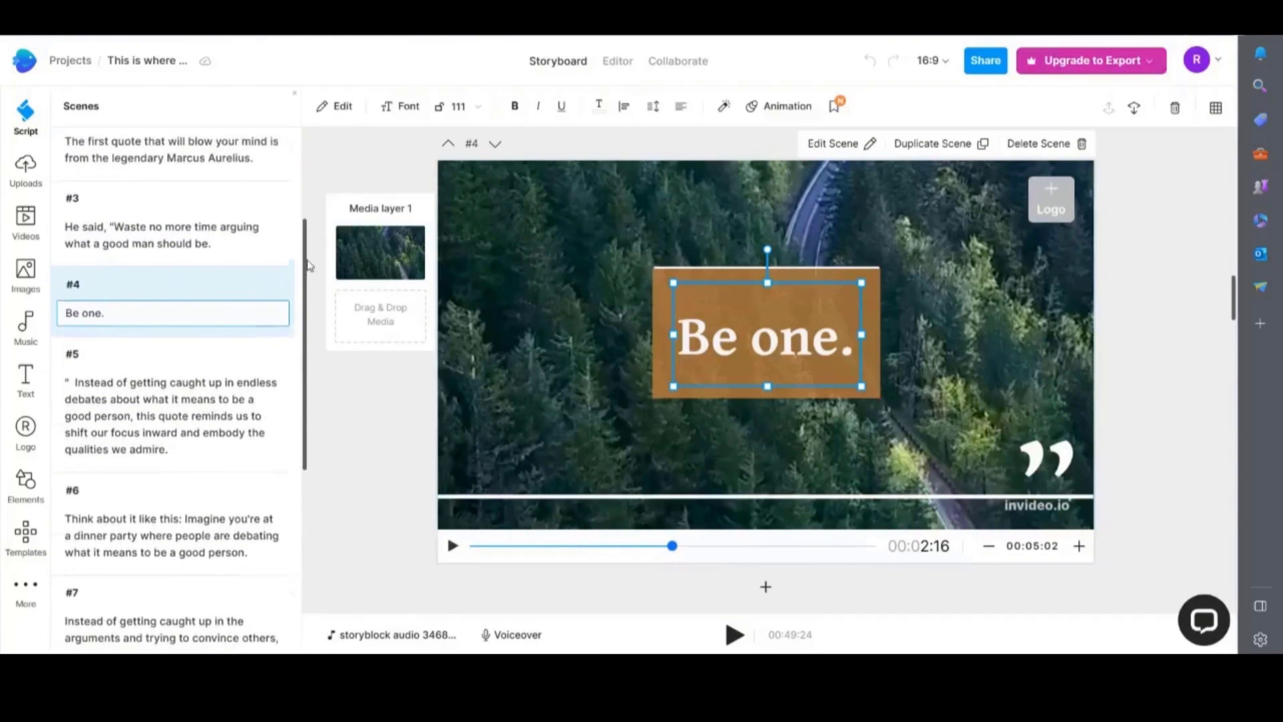
left_click(276, 243)
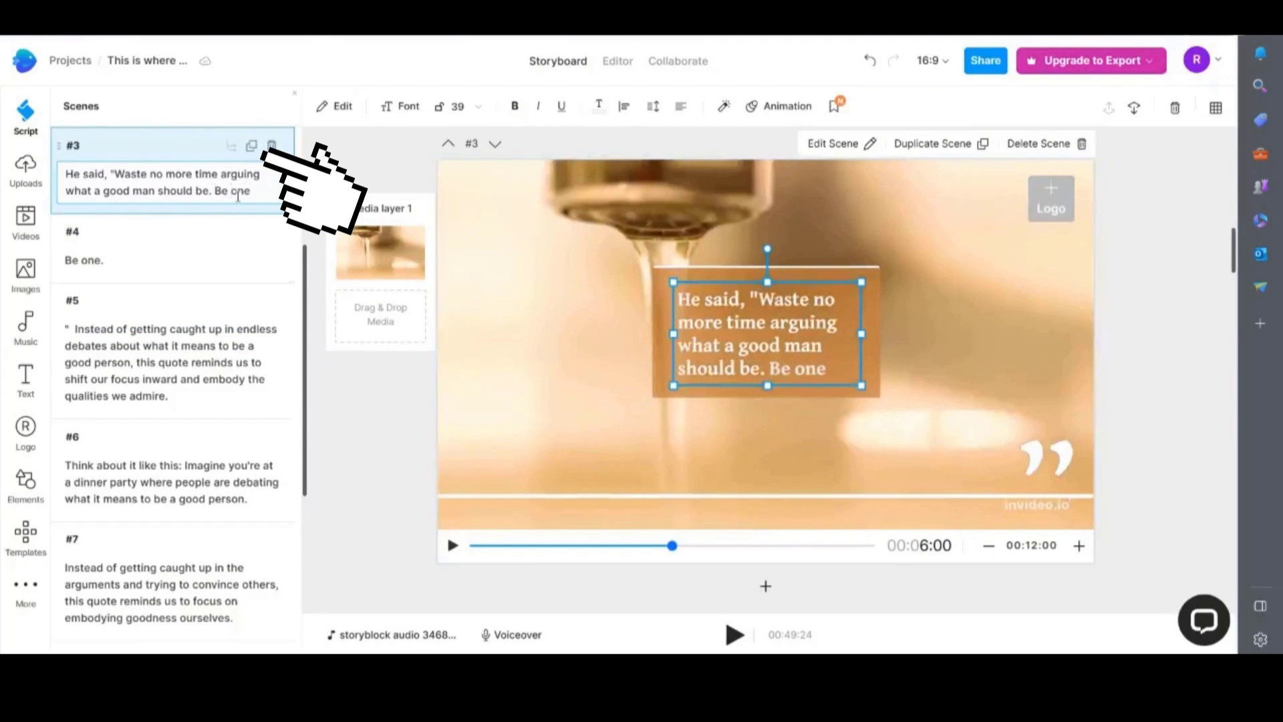
left_click(185, 282)
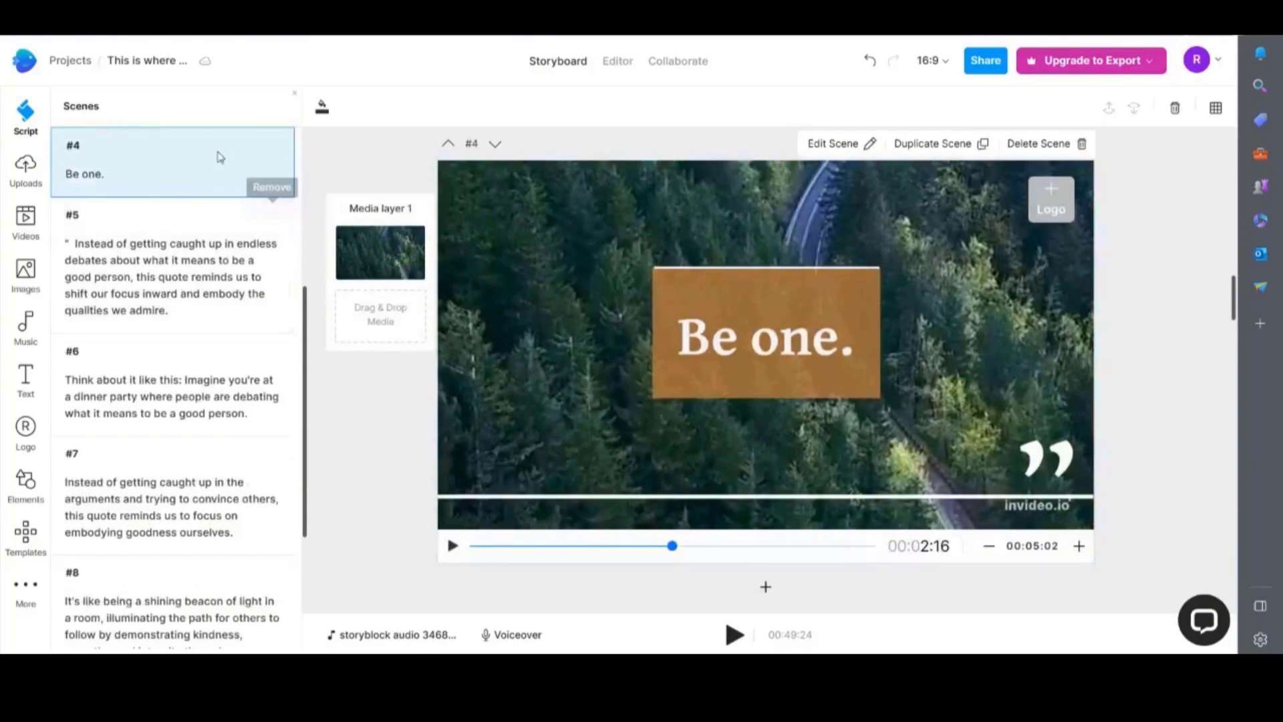
scroll(215, 328, "up", 1)
- Delete the redundant 'Be one.' scene and pick the autumn forest clip
left_click(272, 192)
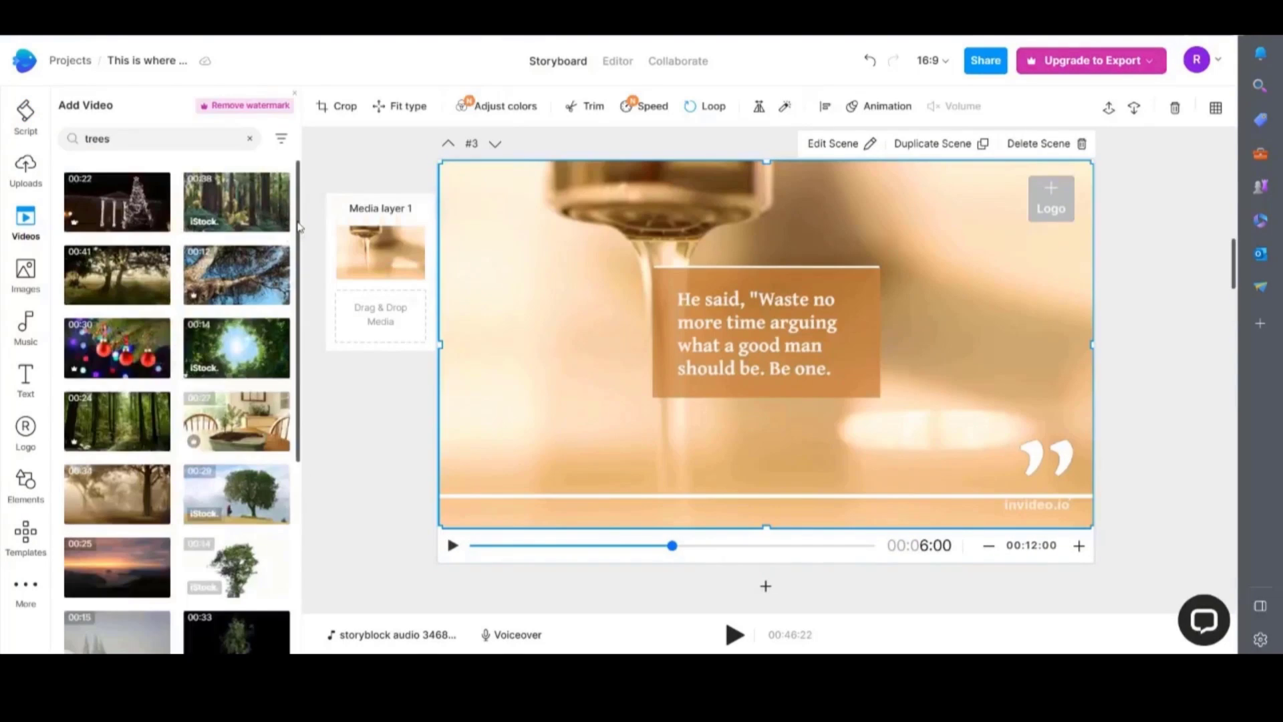
left_click_drag(301, 285, 309, 404)
left_click(219, 542)
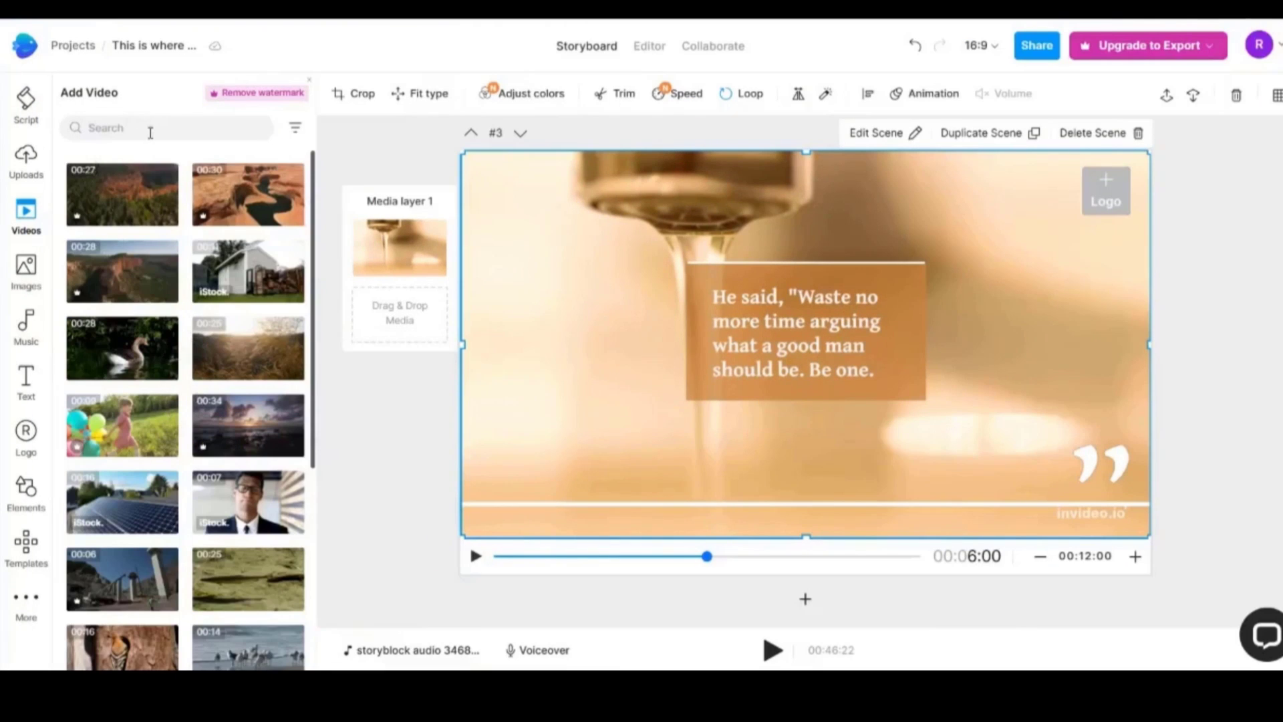
- Search stock videos for 'trees' and add the trimmed autumn forest clip to scene #3
left_click(144, 139)
type("trees")
key("Return")
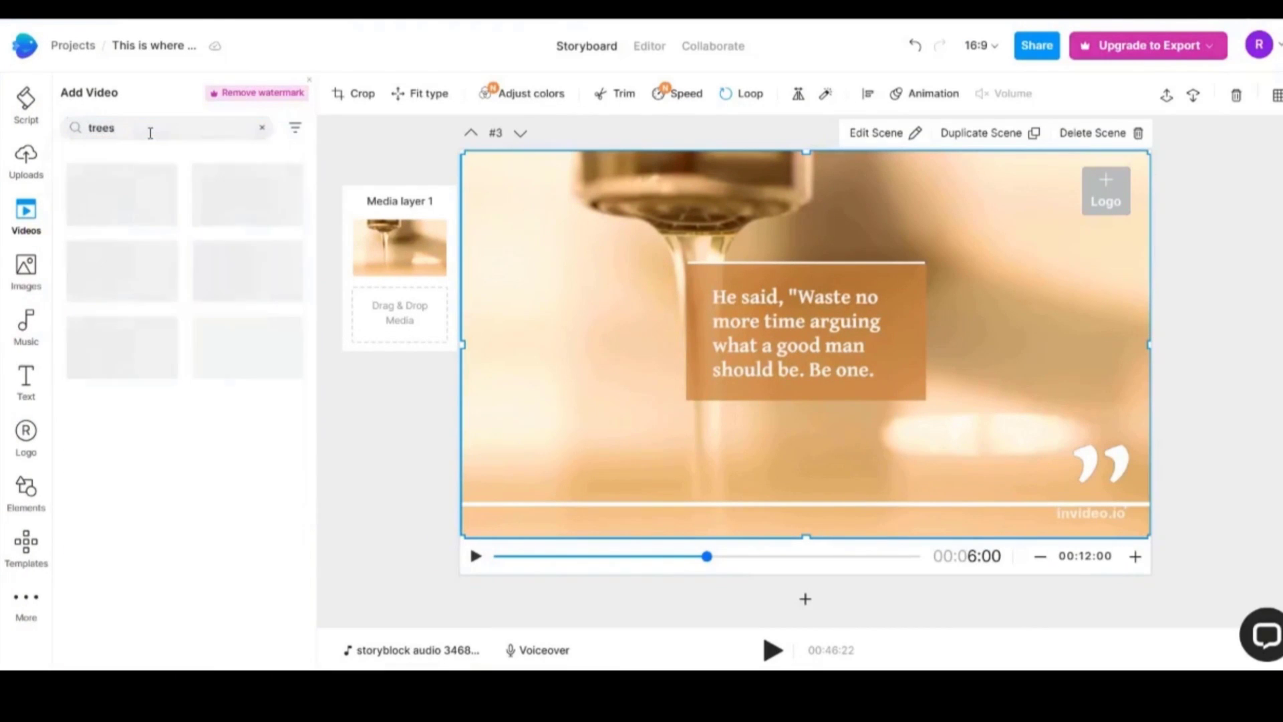
left_click_drag(245, 525, 371, 318)
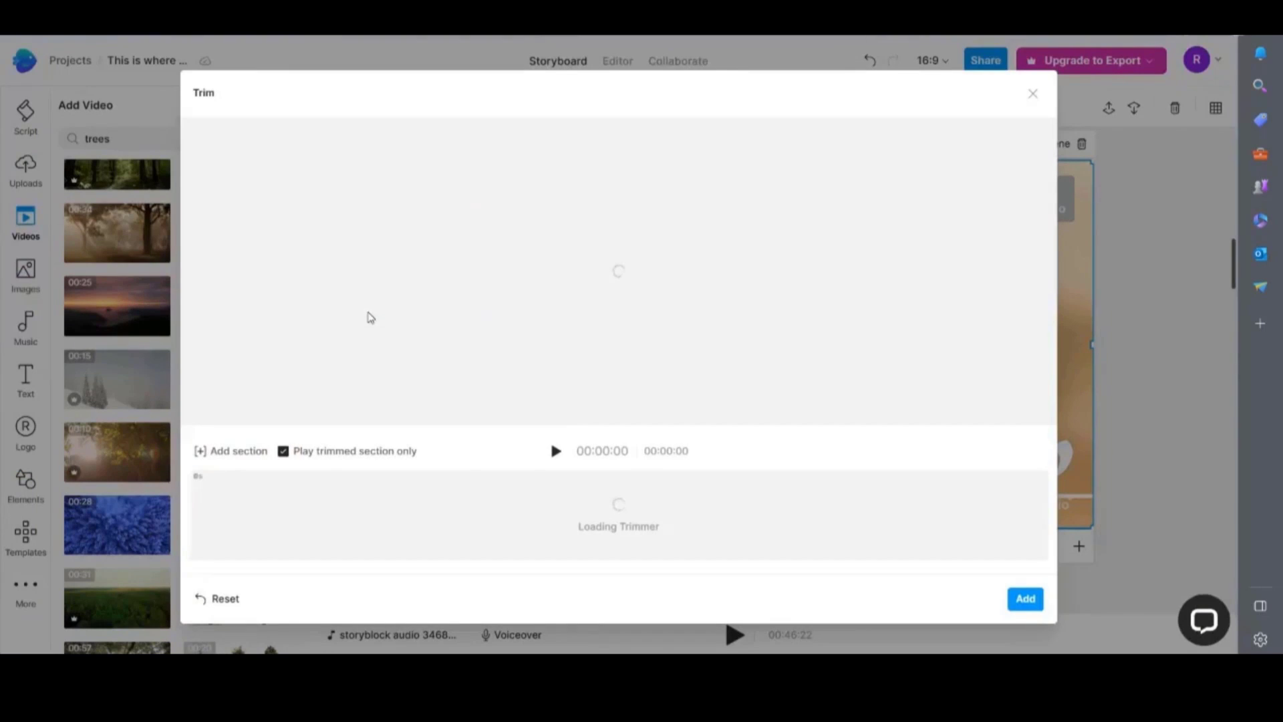
left_click(1026, 597)
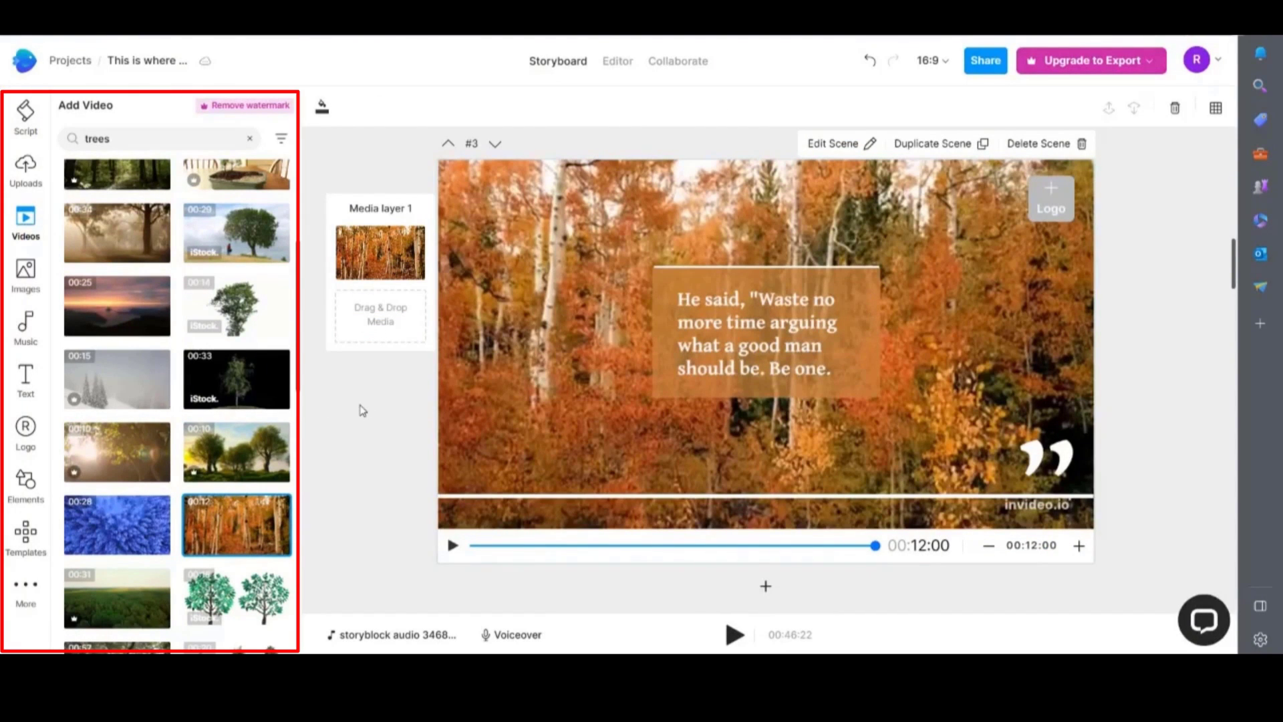
- Browse the images, music, text styles, stickers and brand panels in the sidebar
left_click(26, 274)
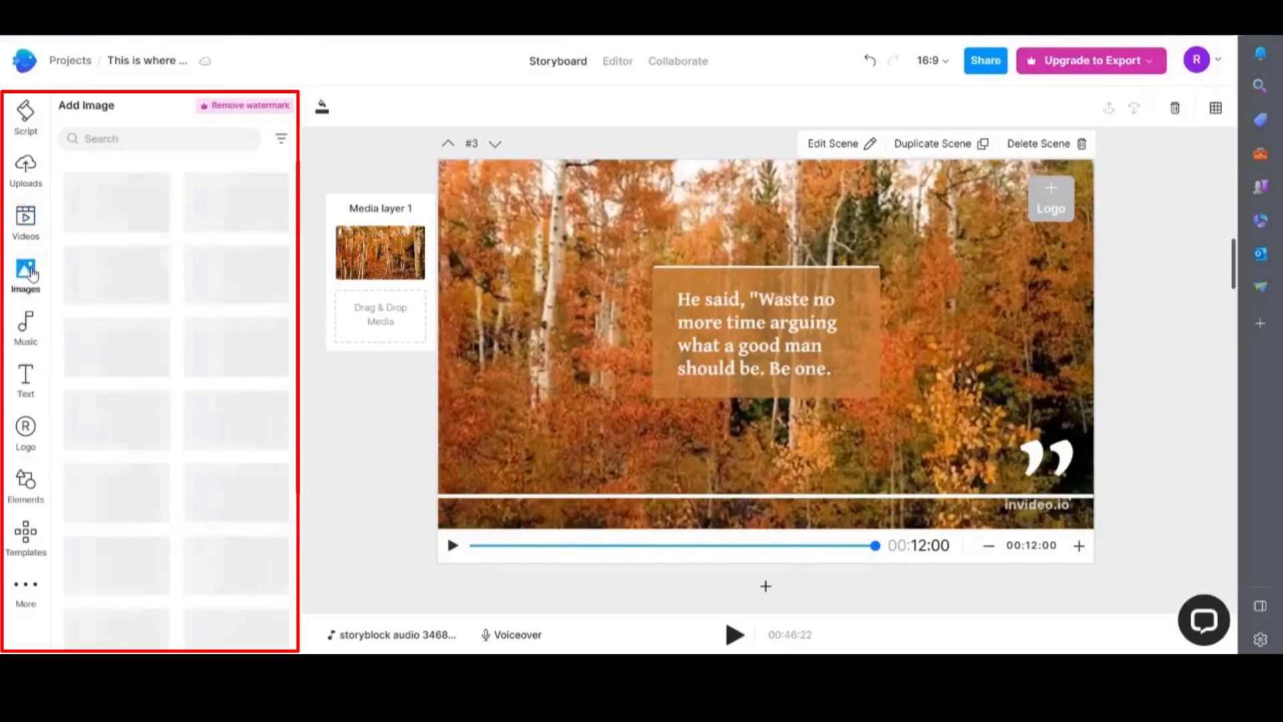
left_click(26, 324)
left_click(16, 373)
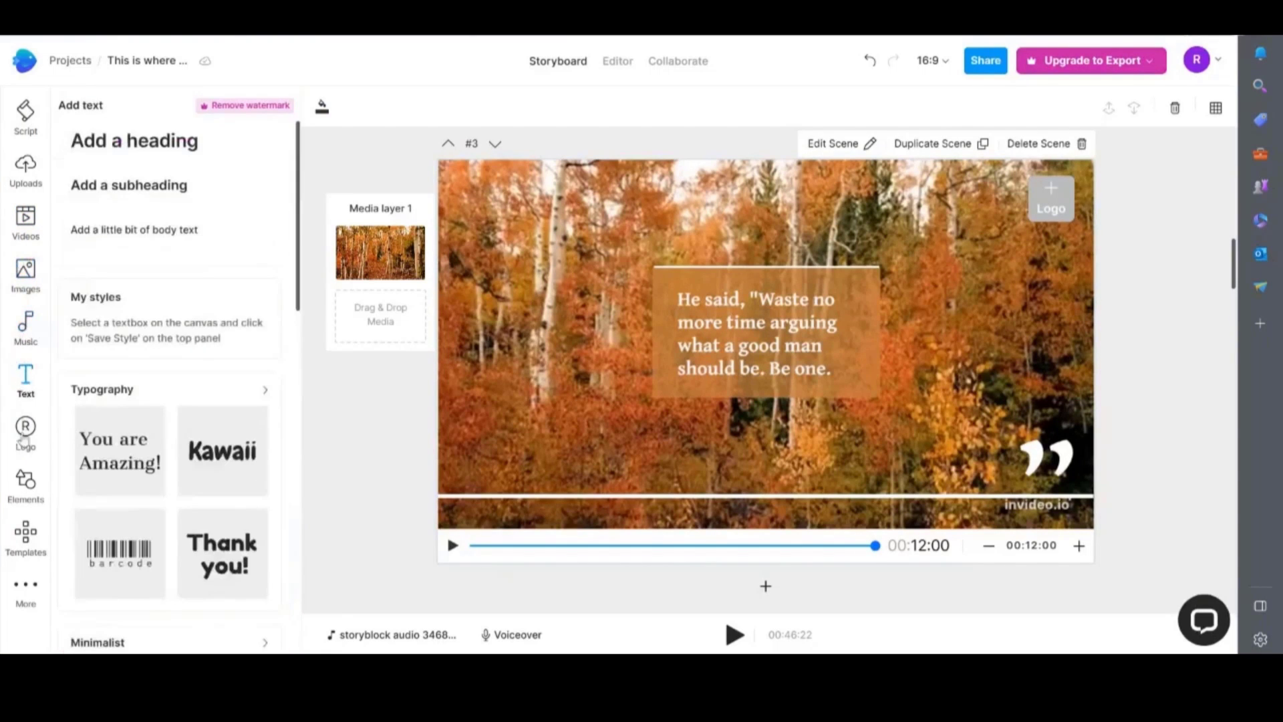
left_click(23, 482)
left_click(25, 431)
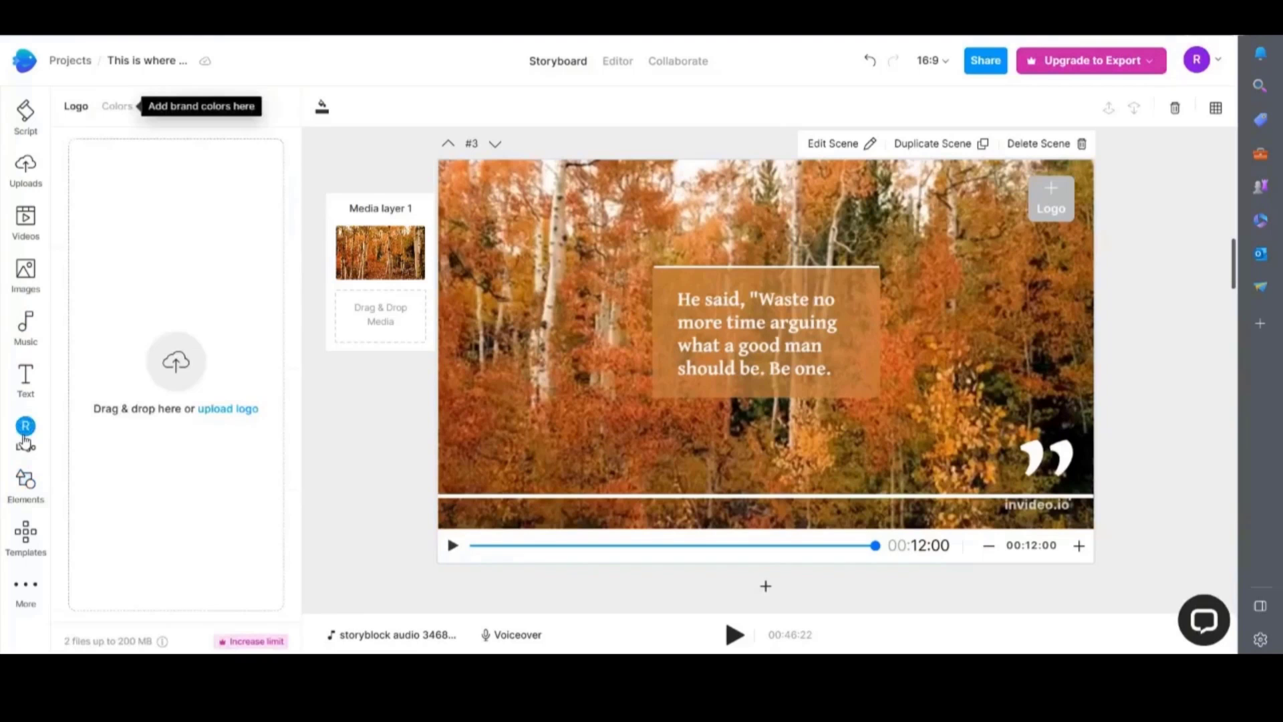
left_click(20, 117)
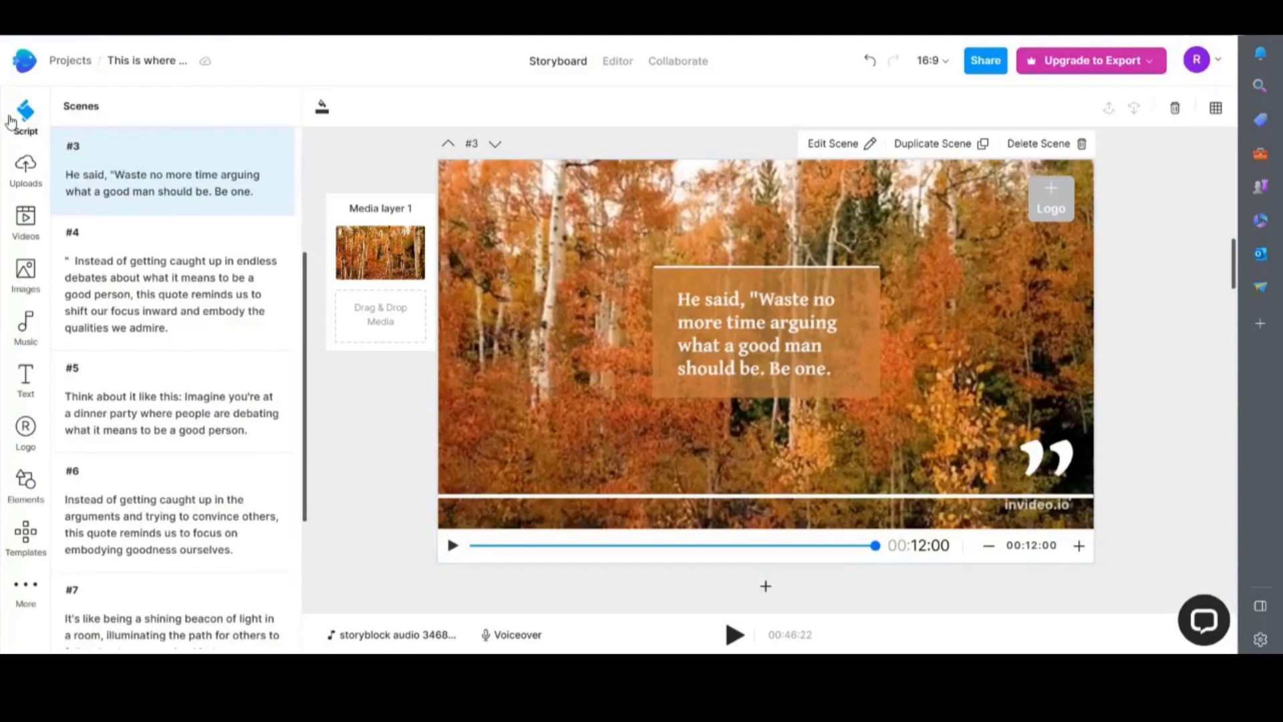
left_click(368, 252)
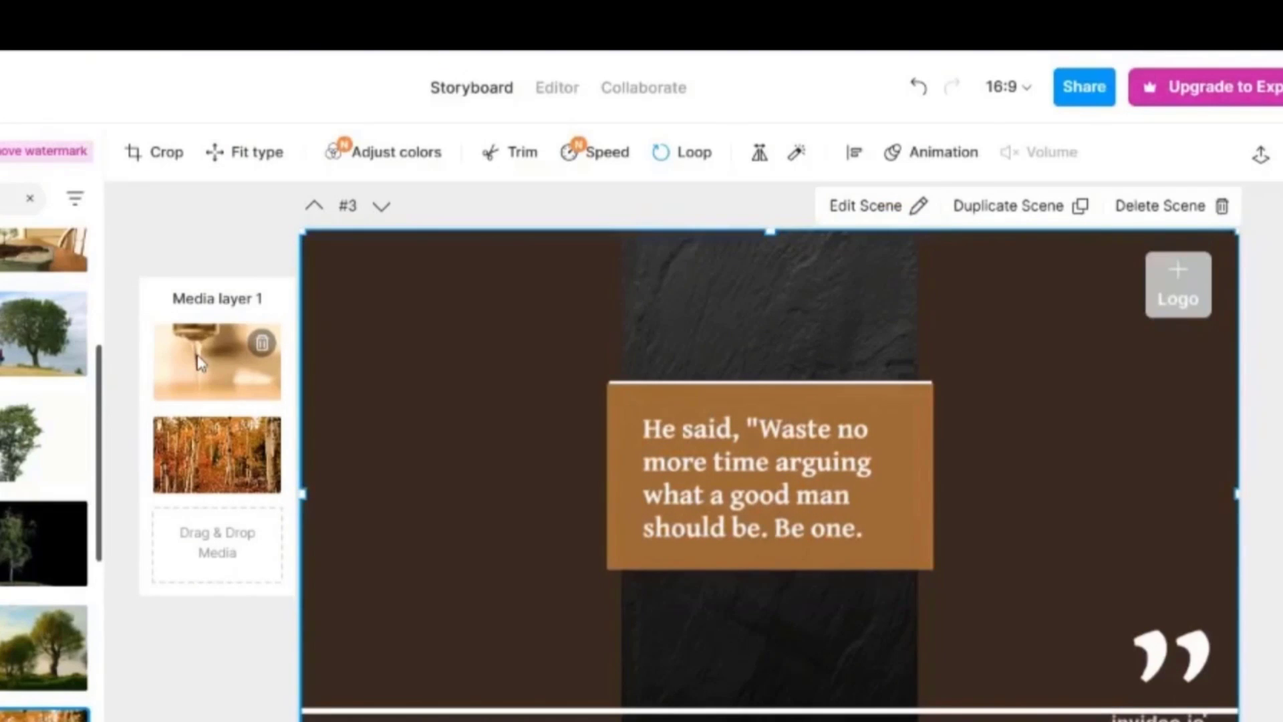
left_click(262, 343)
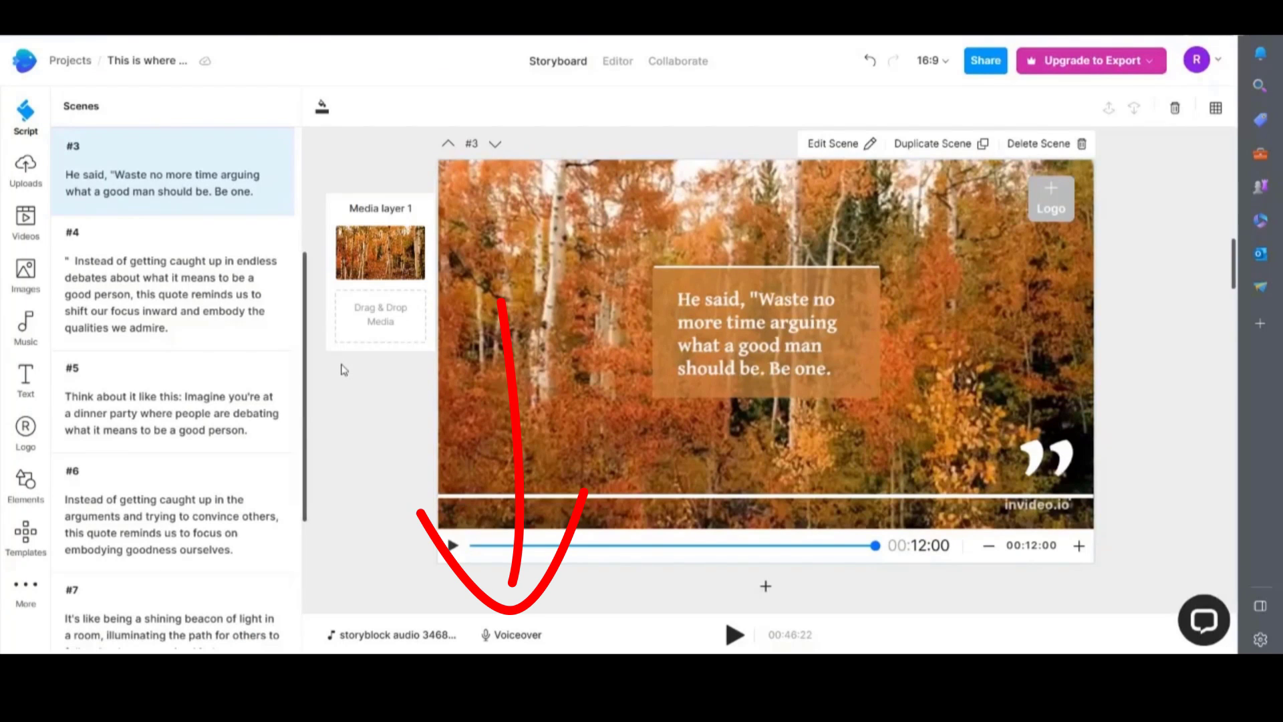
left_click(516, 640)
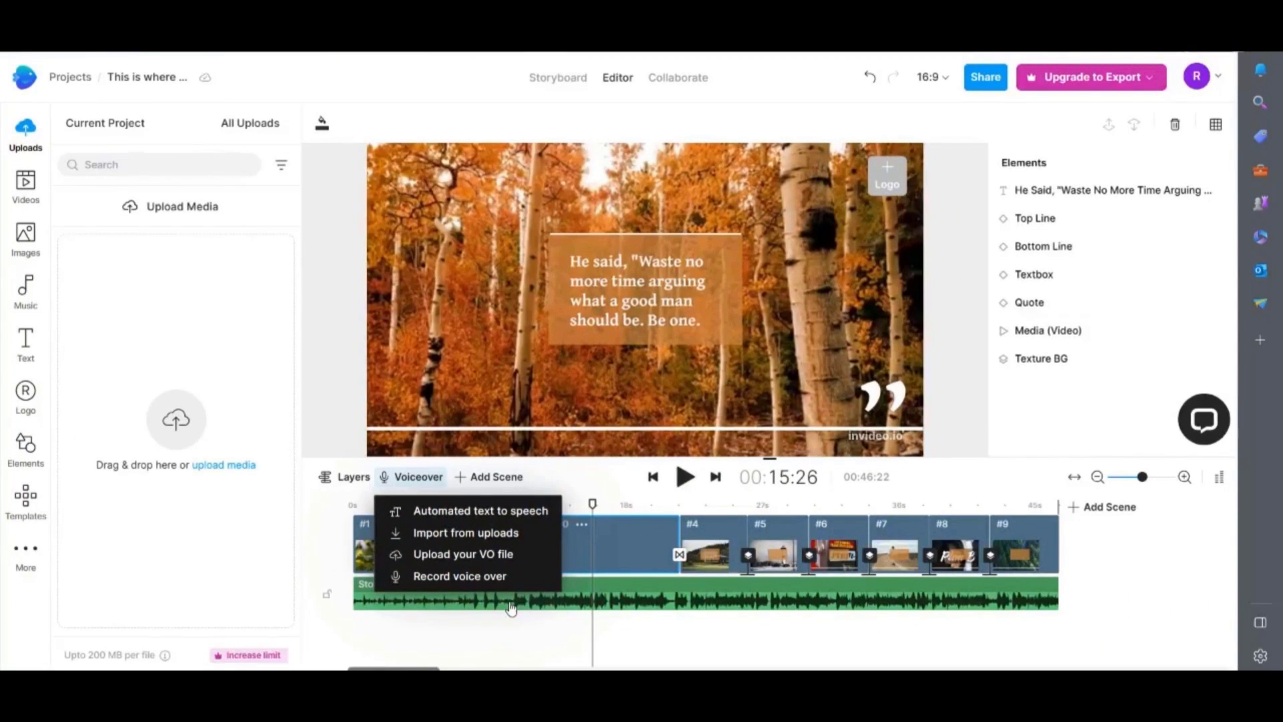
- Close the voiceover options, clear the stray text selection, and scroll down to the pricing plan cards
left_click(327, 521)
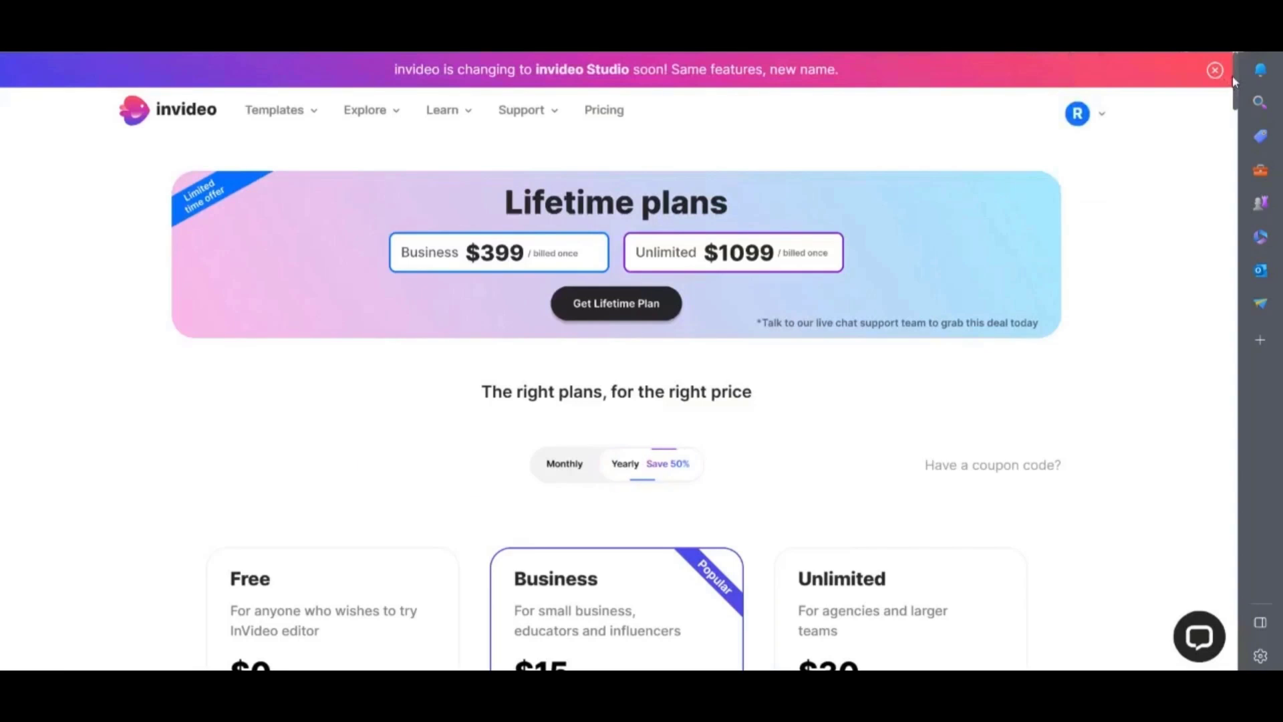
left_click_drag(1233, 76, 1233, 97)
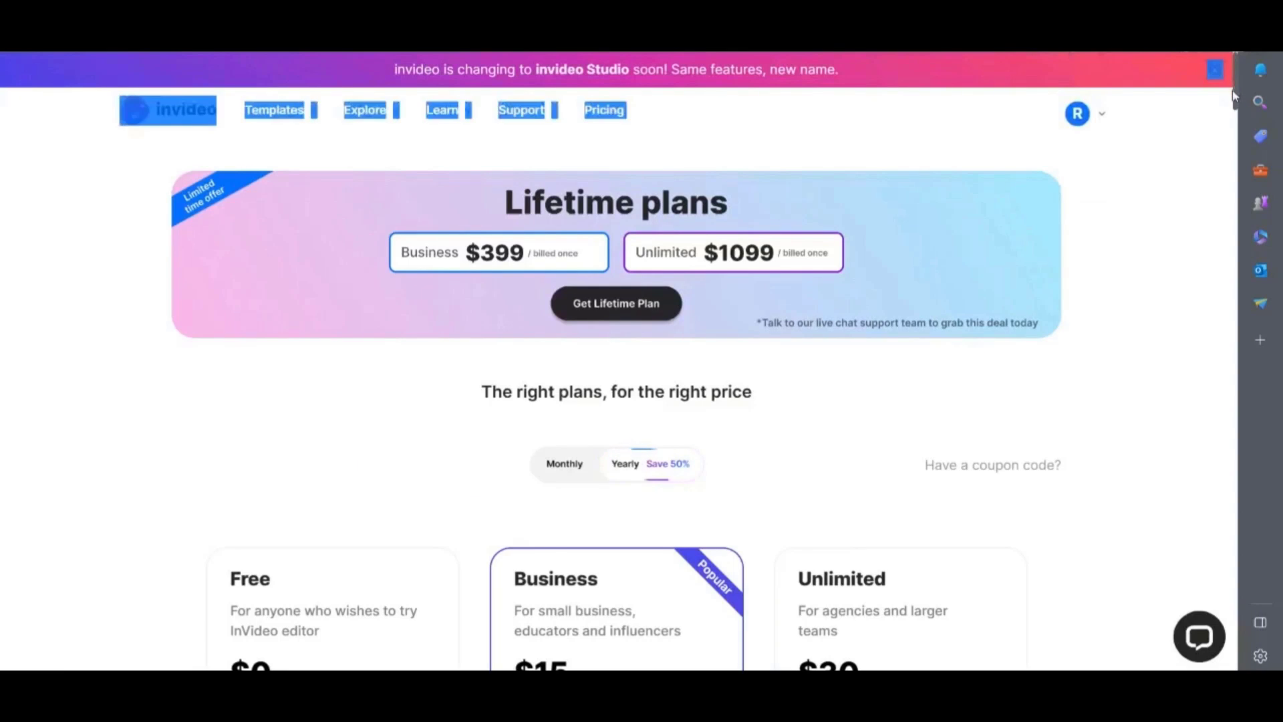
left_click(1209, 163)
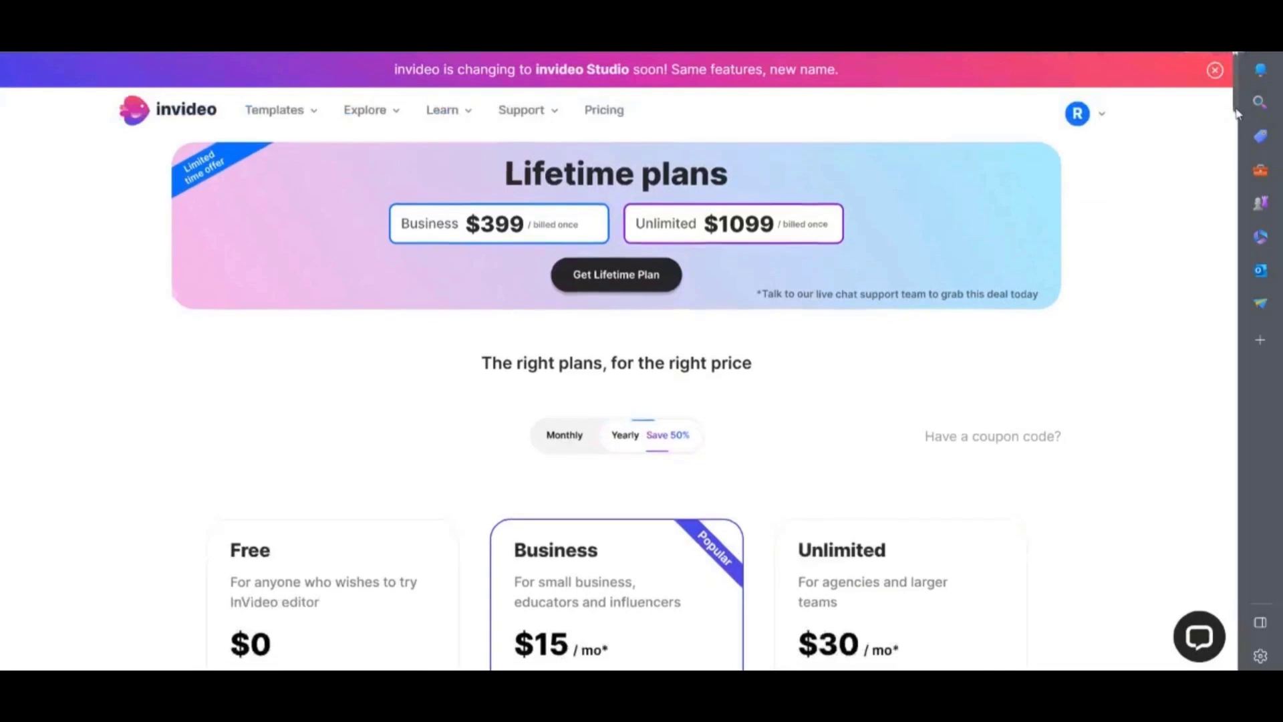
scroll(1237, 109, "down", 5)
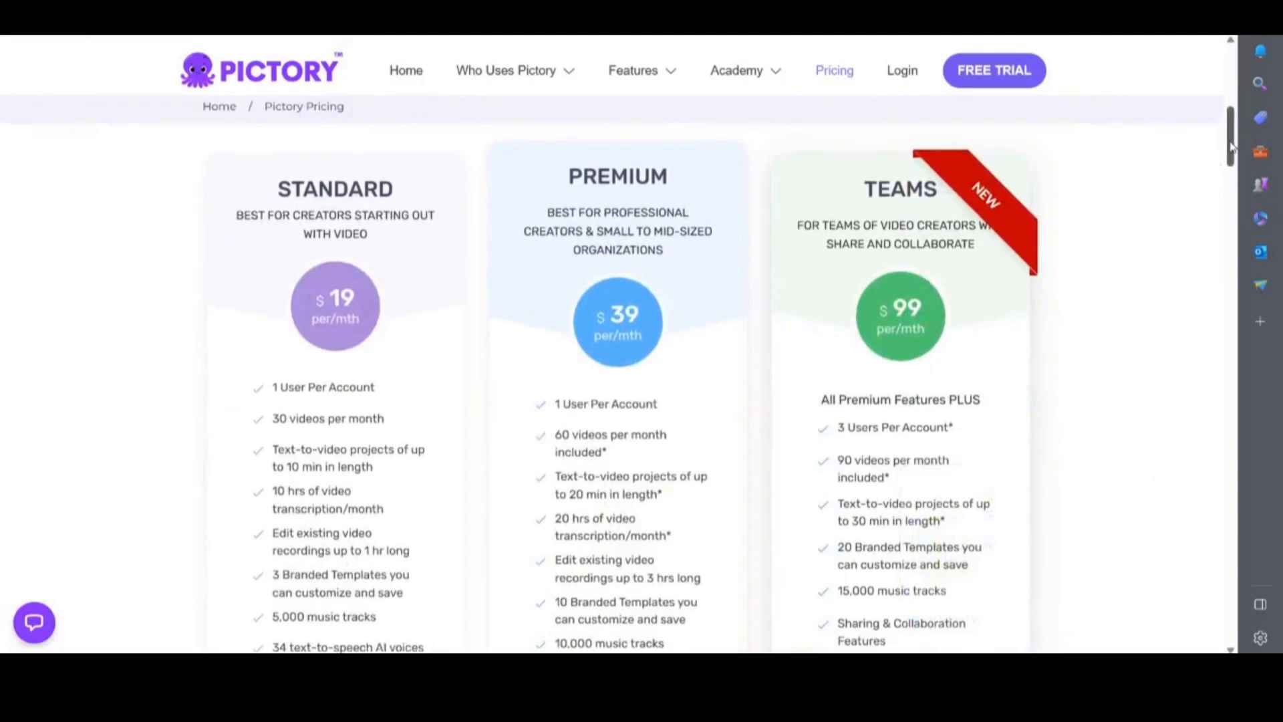
- Scroll down the Pictory pricing page past the Standard, Premium and Teams plans
left_click_drag(1233, 146, 1233, 175)
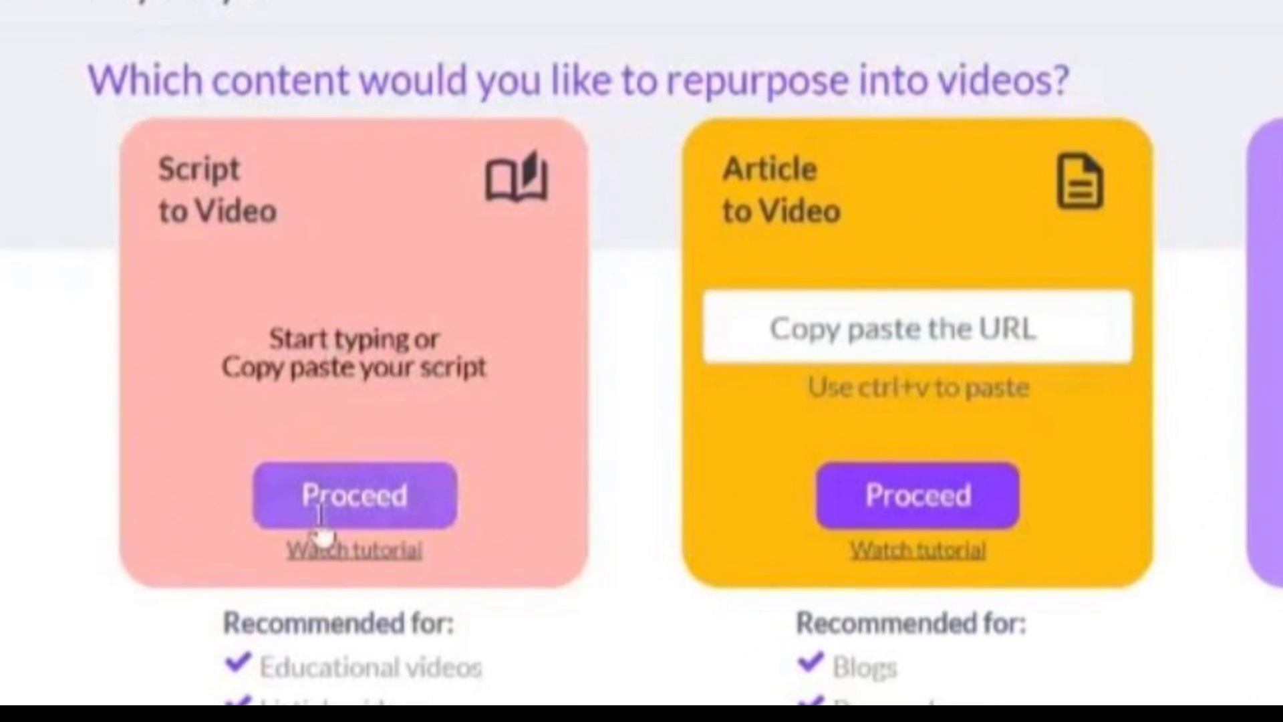
- Paste the Stoicism script into a new Script to Video project and proceed to templates
left_click(322, 516)
left_click(251, 253)
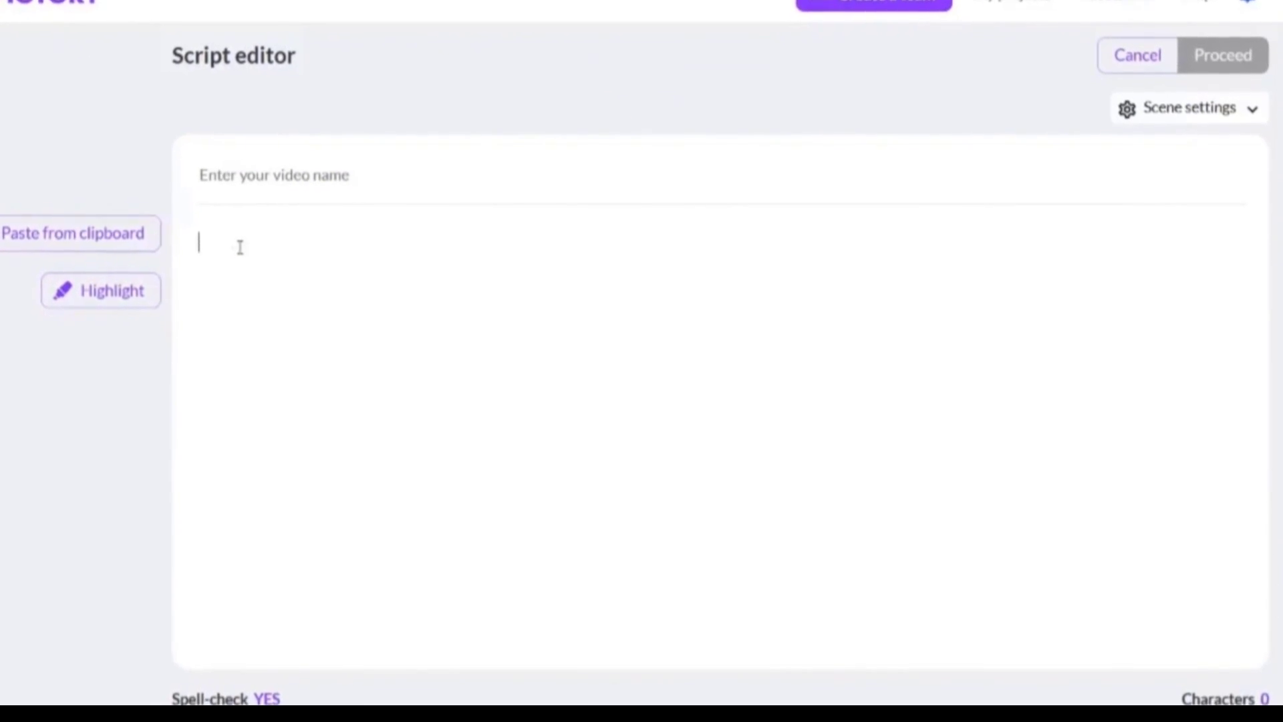
type("Stoicism may sound ancient, but its wisdom is as relevant as ever in our modern world. Today, we're diving into the transformative power of Stoic quotes that have the potential to revolutionize your life. The first quote that will blow your mind is from the legendary Marcus Aurelius. He said, \"Waste no more time arguing what a good man should be. Be one.\" Instead of getting caught up in endless debates about what it means to be a good person, this quote reminds us to shift our focus inward and embody the qualities we admire. Think about it like this: Imagine you're at a dinner party where people are debating what it means to be a good person. Instead of getting caught up in the arguments and trying to convince others, this quote reminds us to focus on embodying goodness ourselves. It's like being a shining beacon of light in a room, illuminating the path for others to follow by demonstrating kindness, empathy, and integrity through our actions. By being a good person, we can make a positive impact on the world around us. As the saying goes; actions speak louder than words.")
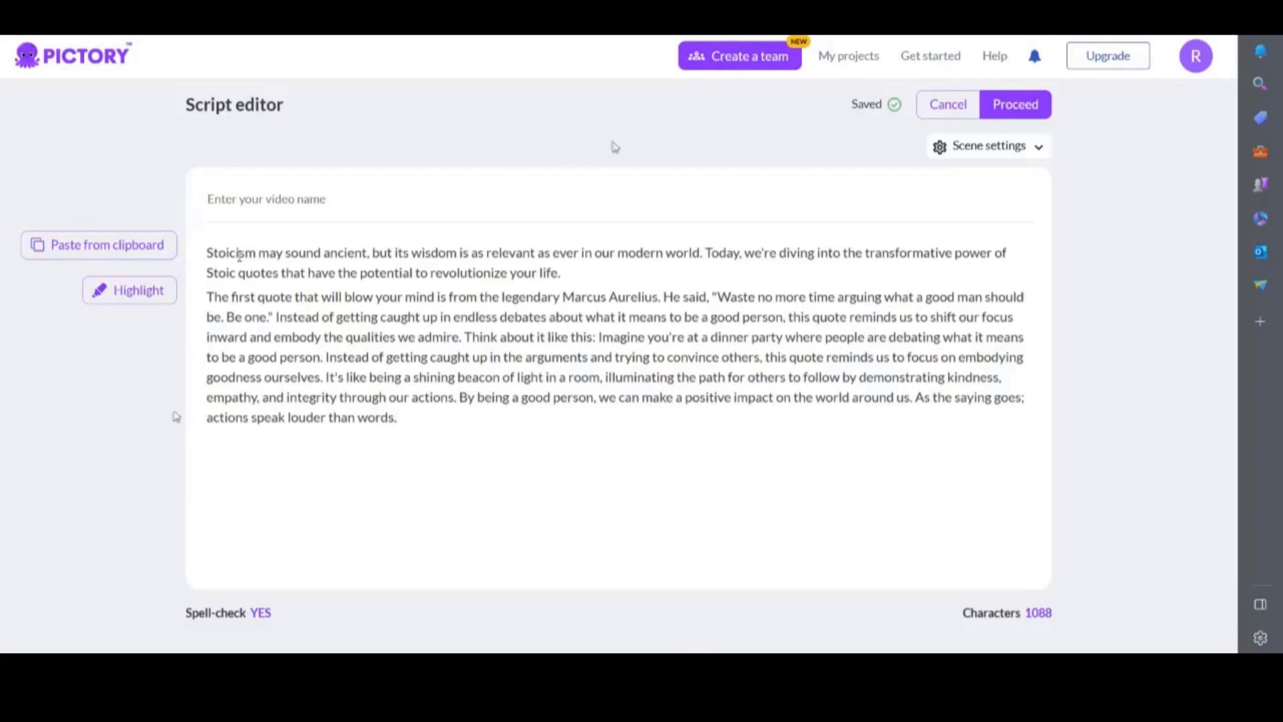
left_click(1008, 108)
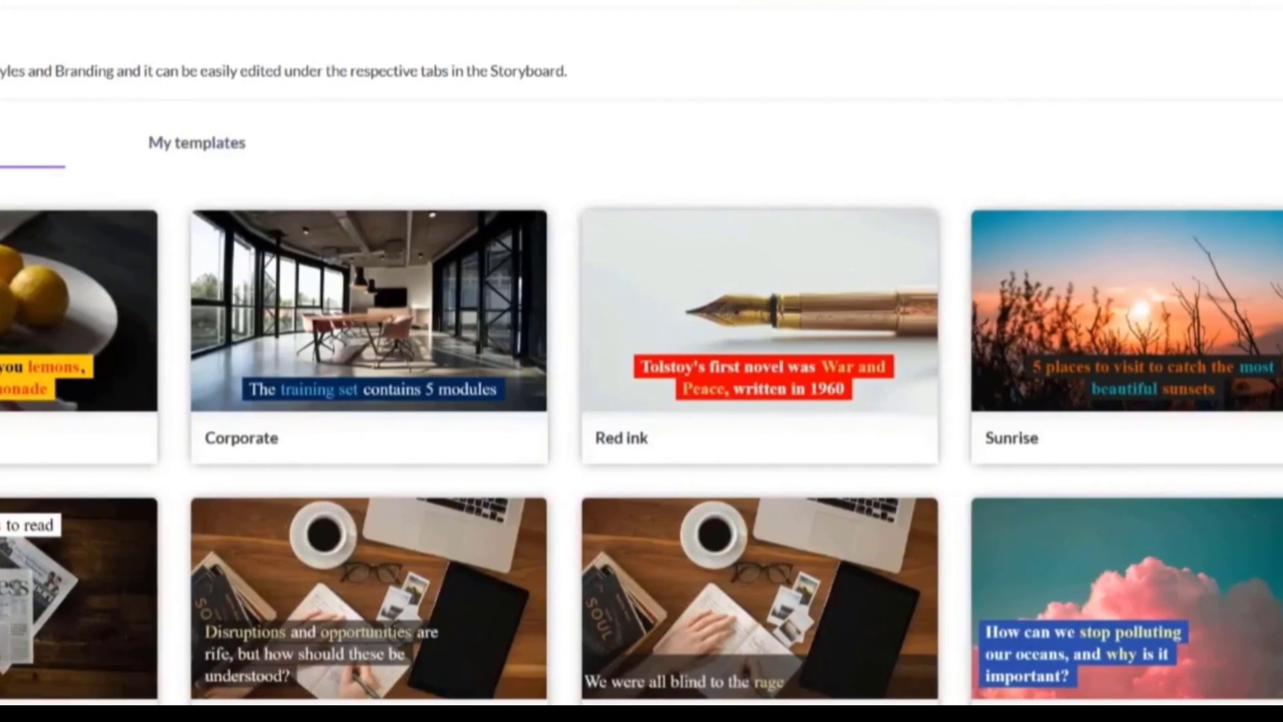
- Choose an aspect ratio on the Sunrise template to generate the storyboard
scroll(1263, 257, "down", 4)
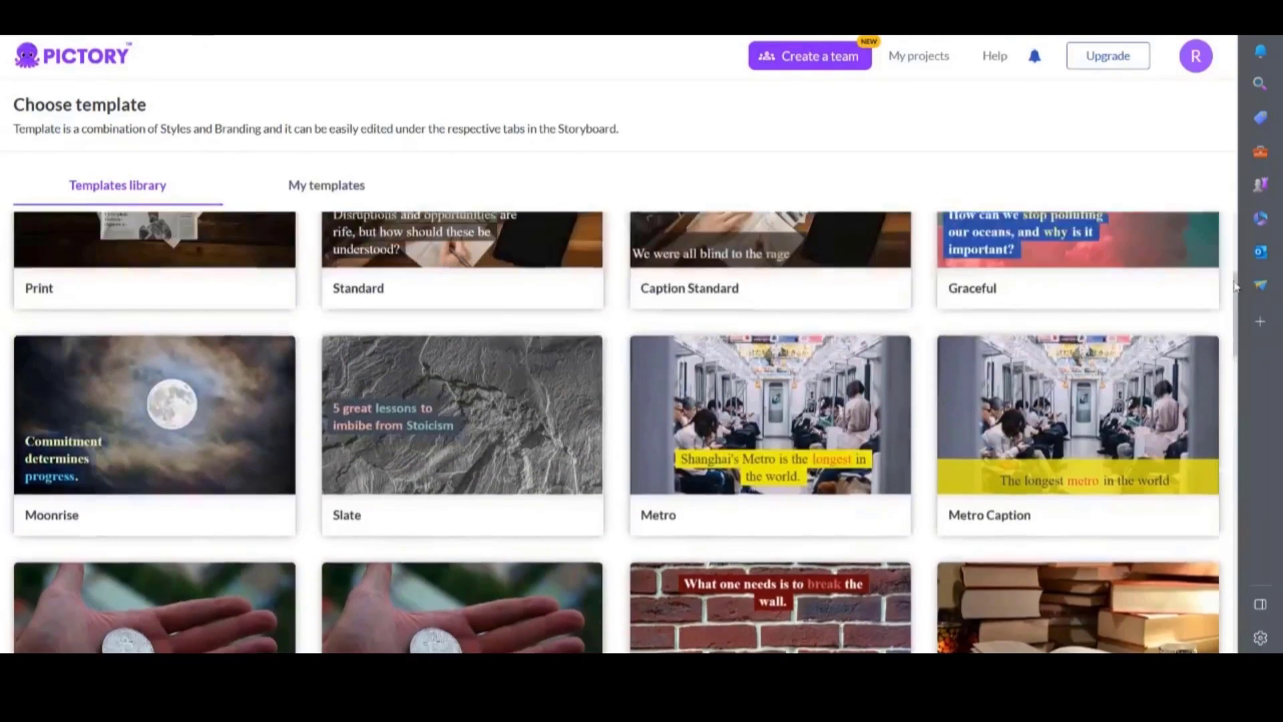
scroll(1042, 235, "up", 5)
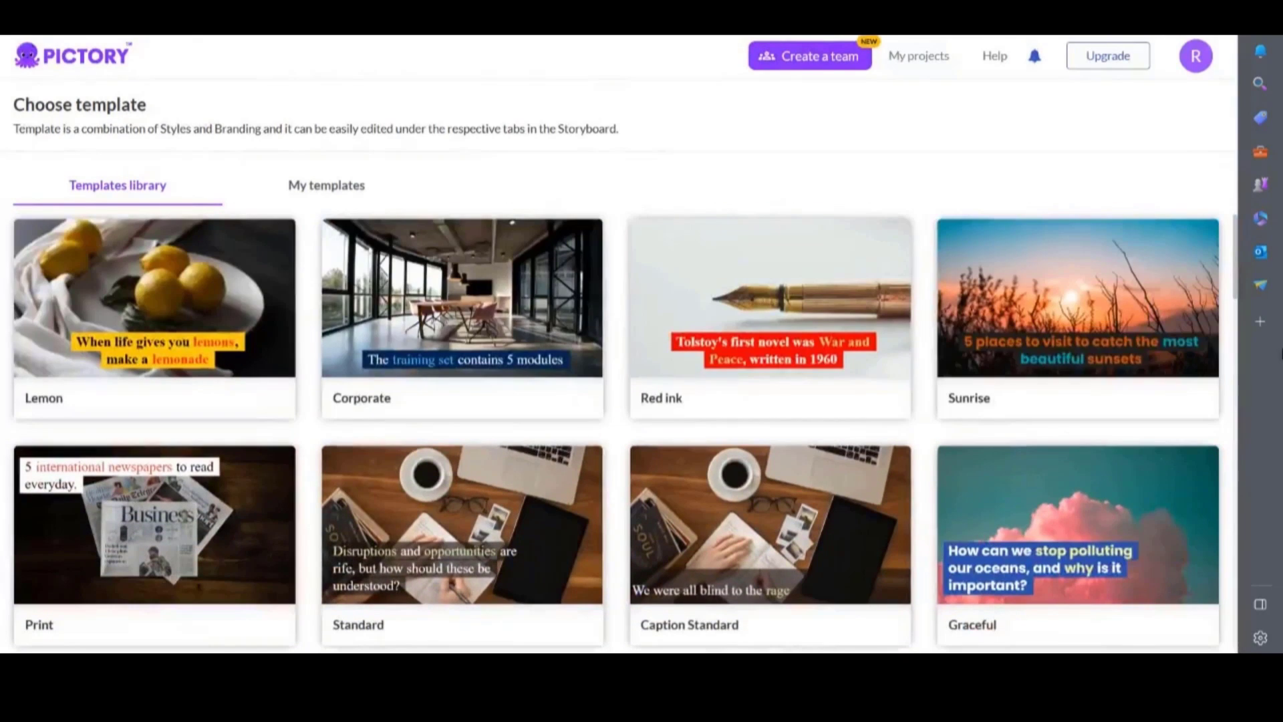
mouse_move(1037, 277)
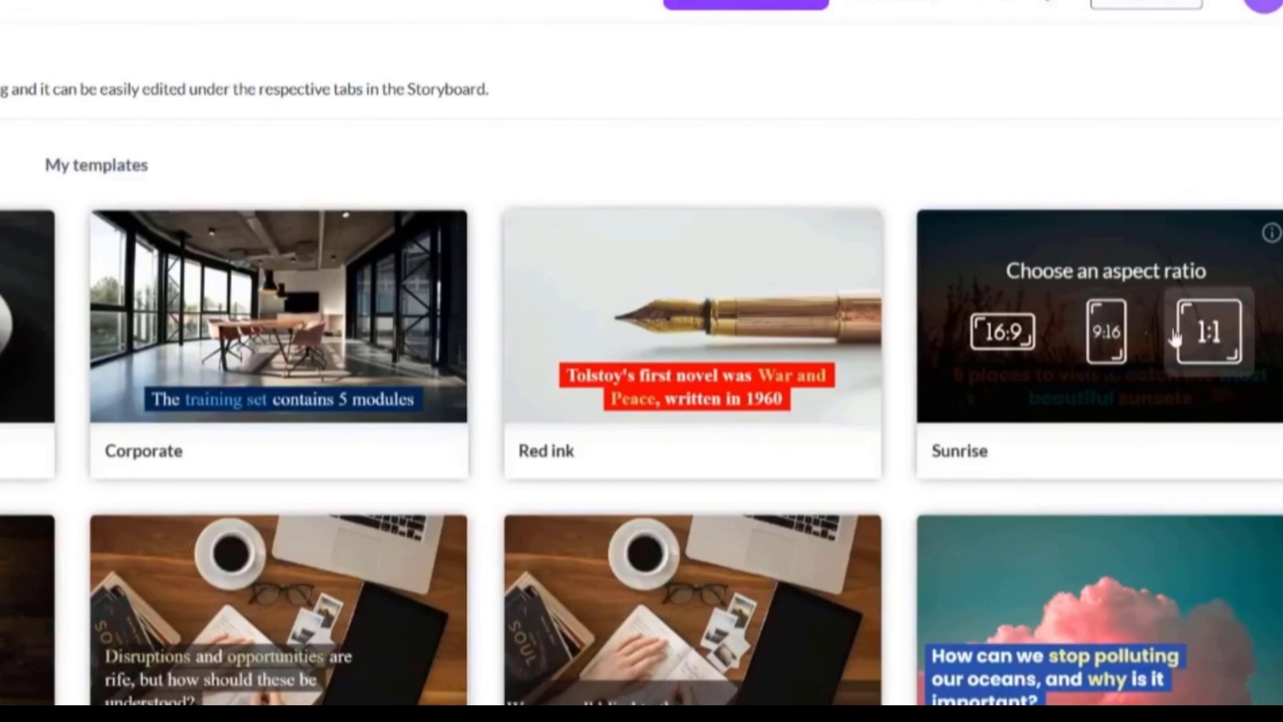
left_click(1002, 330)
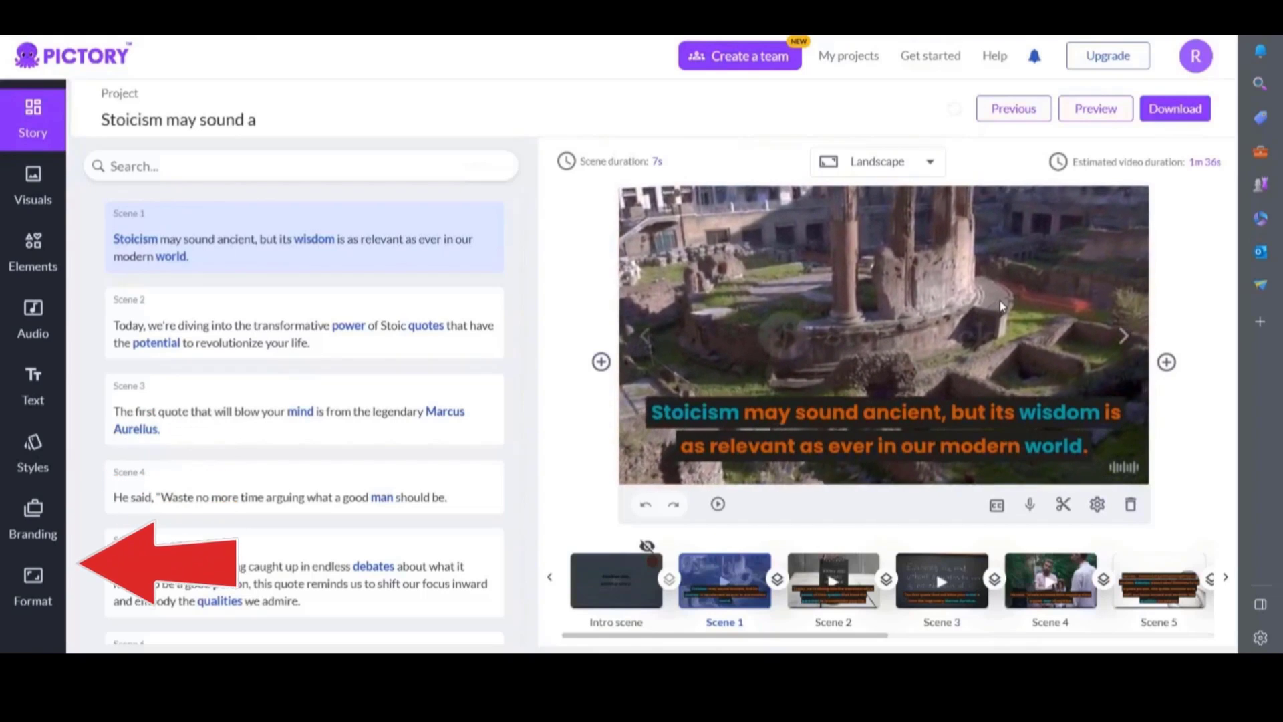
- Select Scene 2, search the visuals library for diving, and apply the underwater diver clip
mouse_move(87, 475)
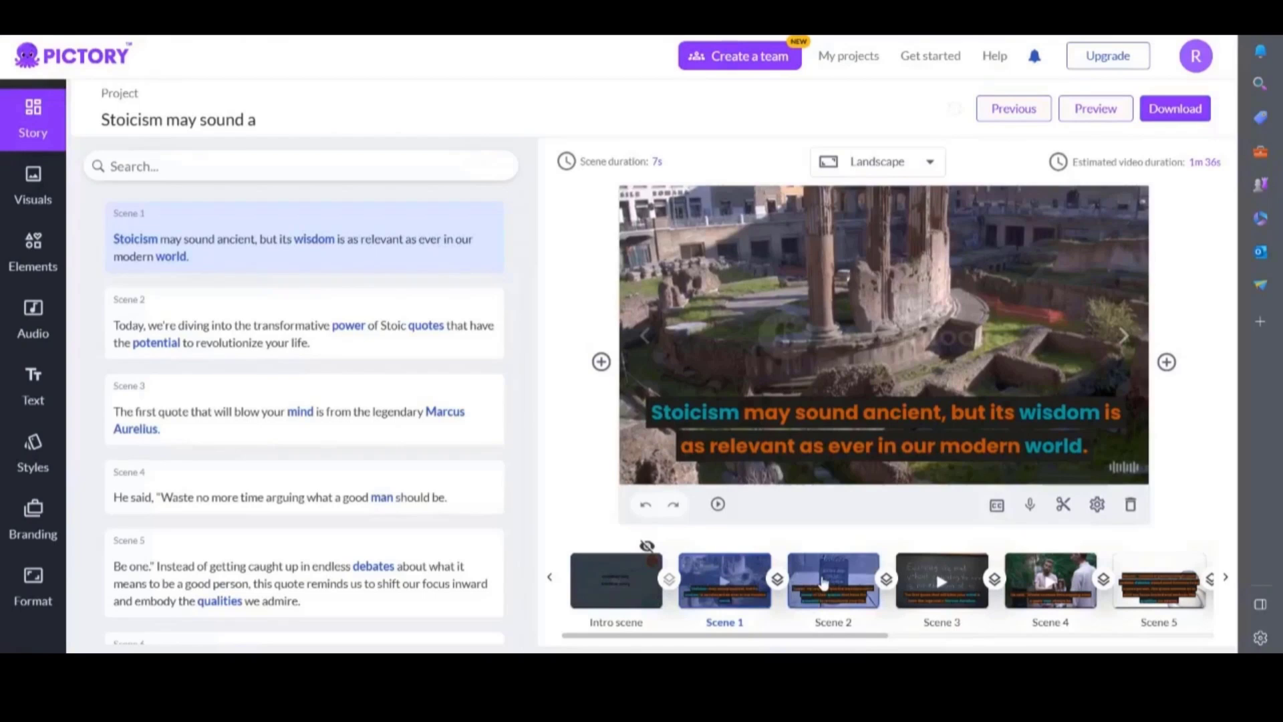
left_click(823, 583)
left_click(40, 196)
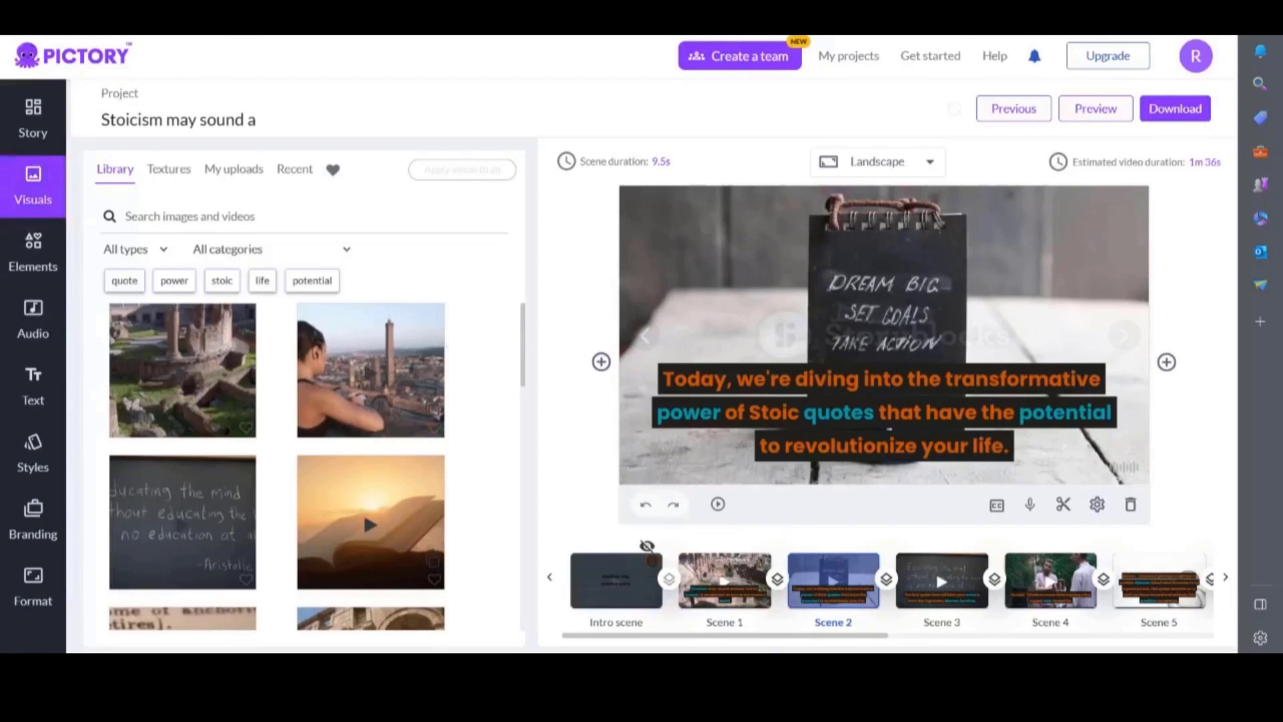
scroll(505, 514, "down", 10)
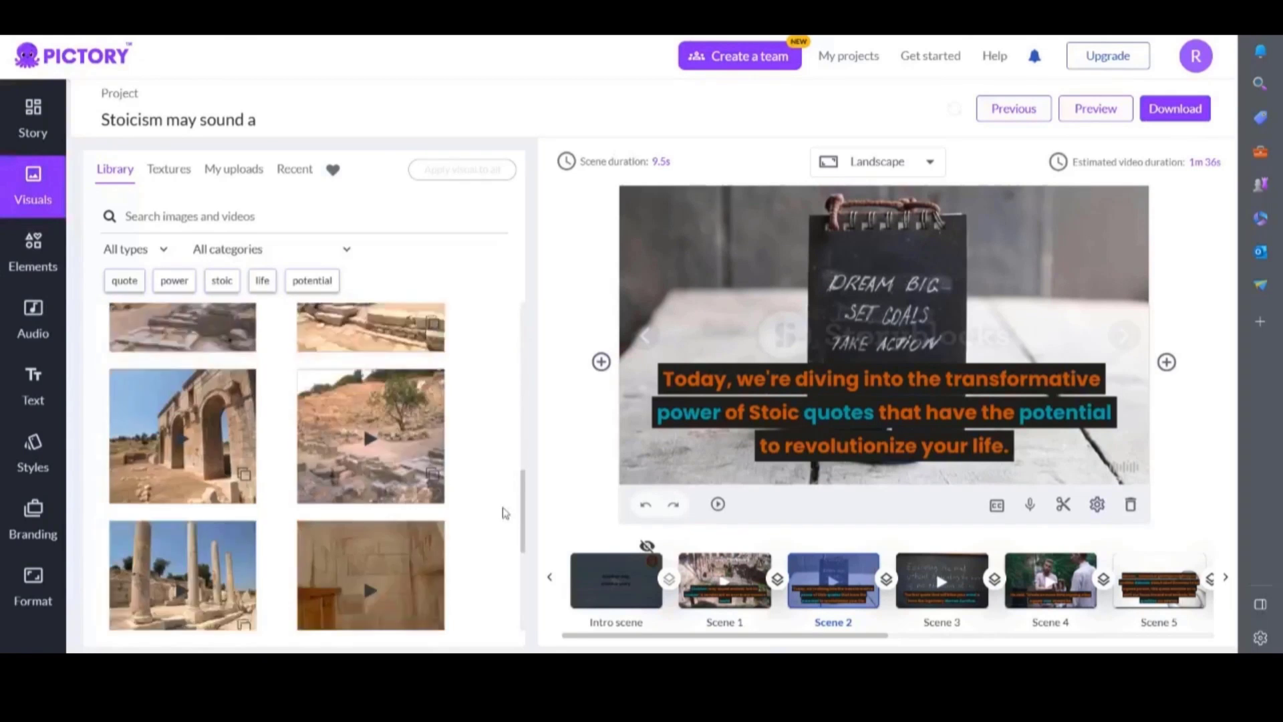
scroll(505, 513, "down", 5)
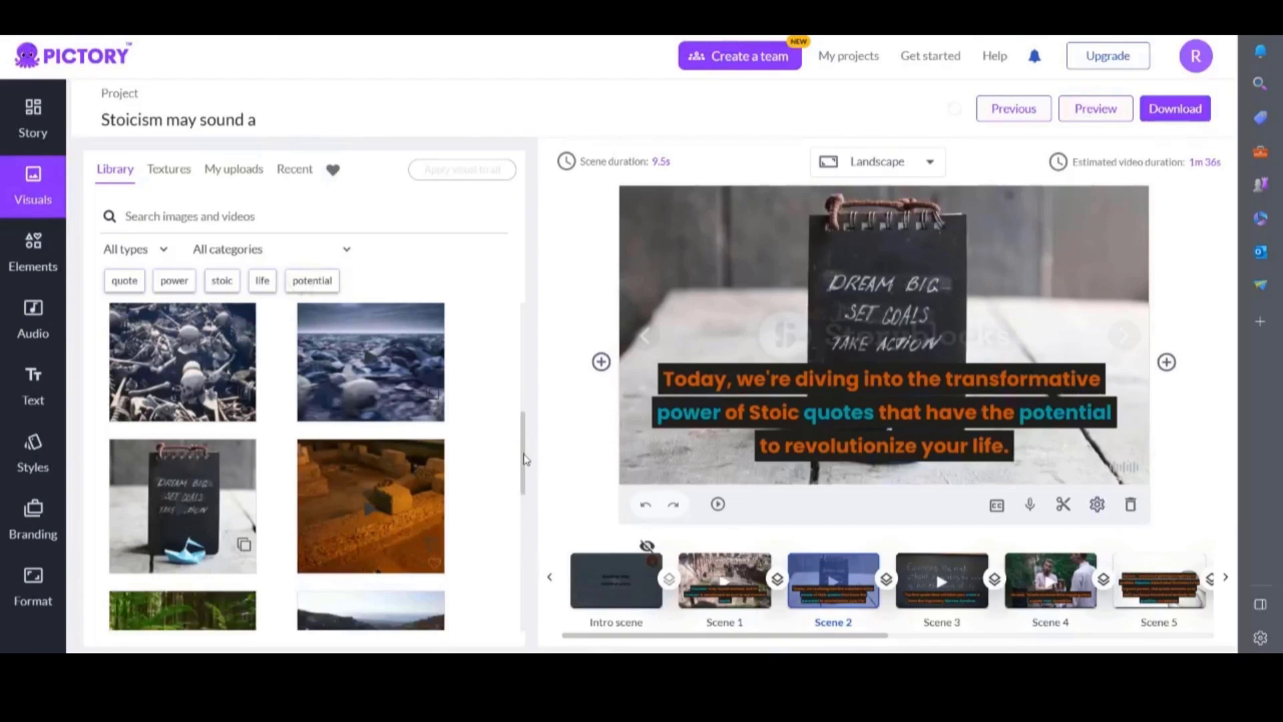
left_click_drag(526, 459, 526, 495)
left_click(217, 216)
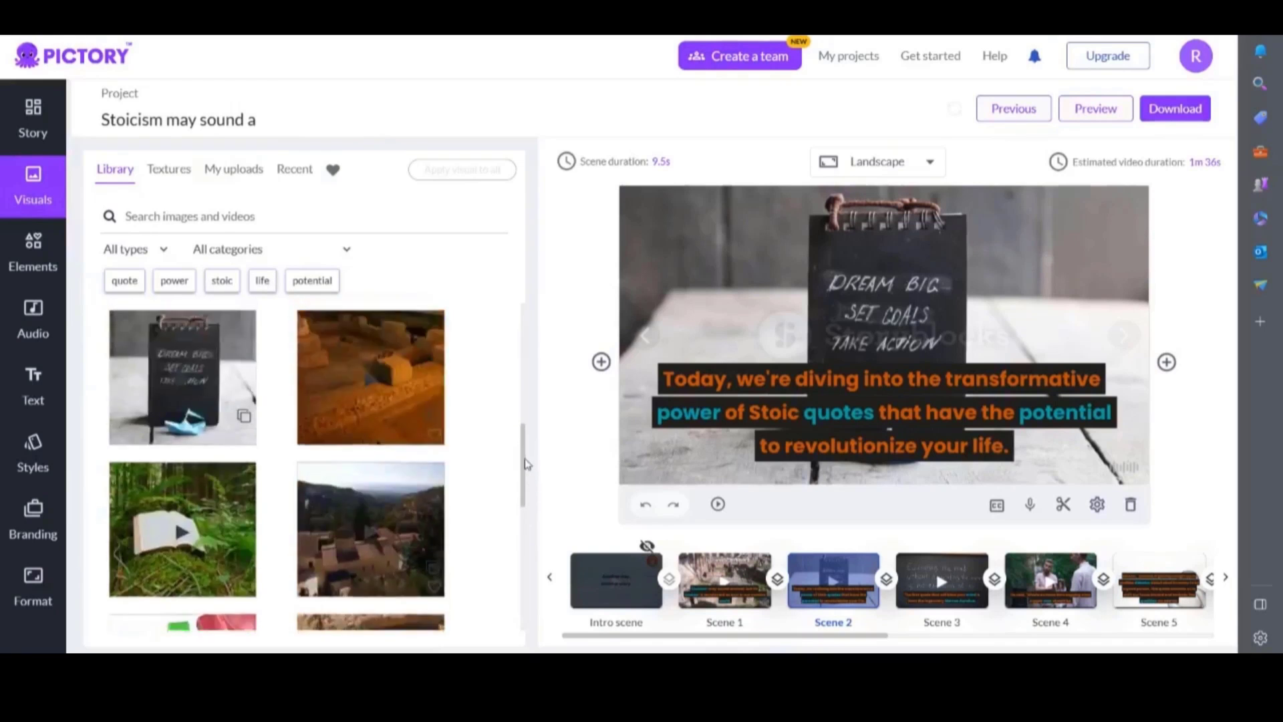
type("diving")
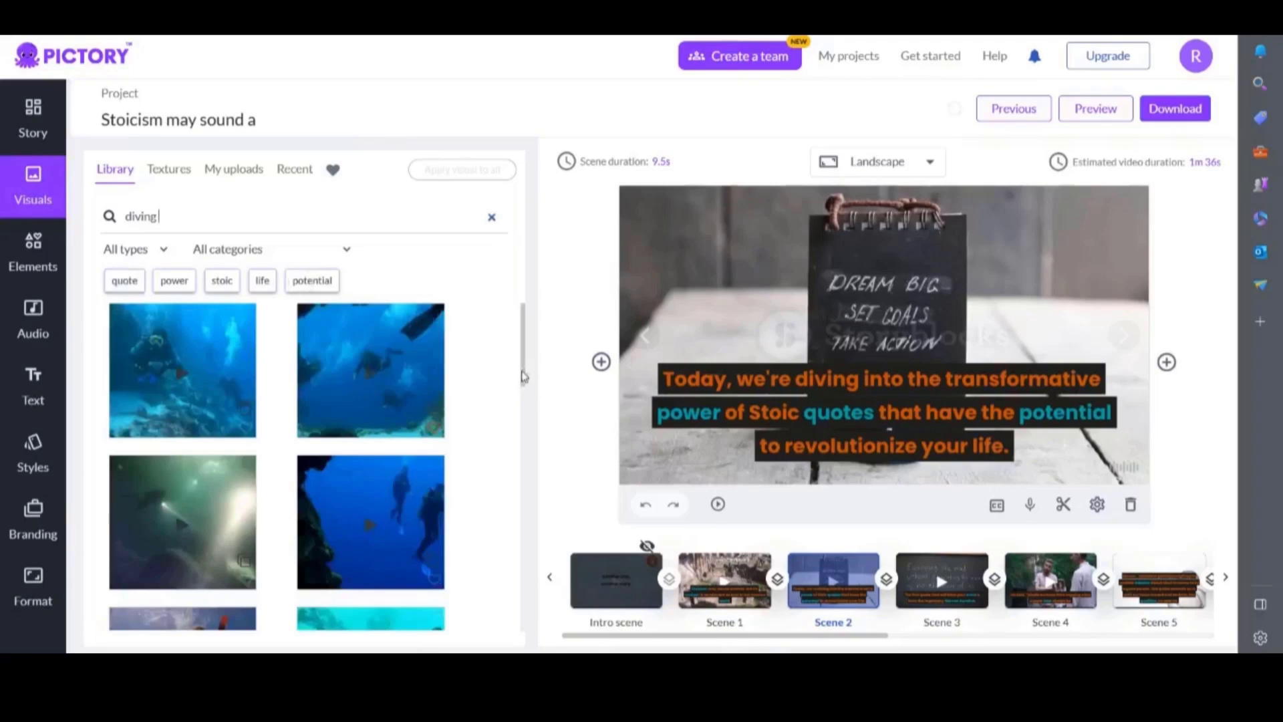
scroll(345, 435, "down", 3)
left_click(345, 439)
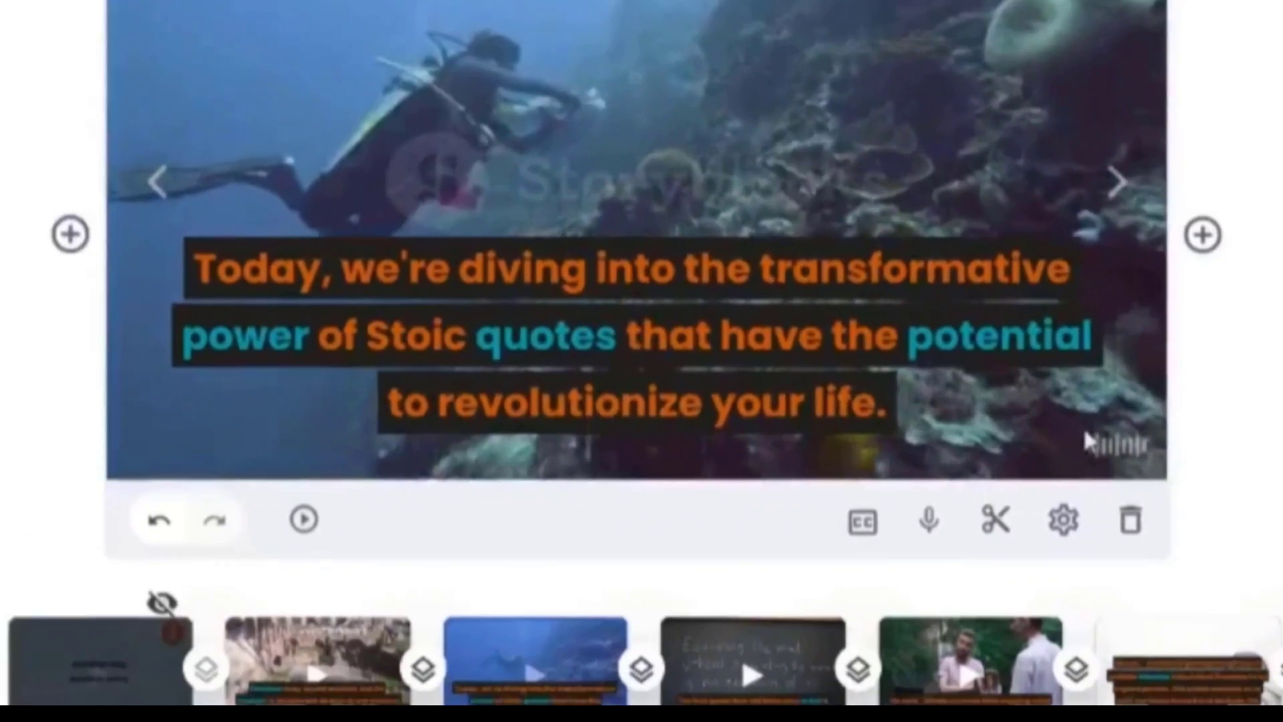
- Play Scene 2 to watch the underwater diver clip behind its caption
mouse_move(929, 521)
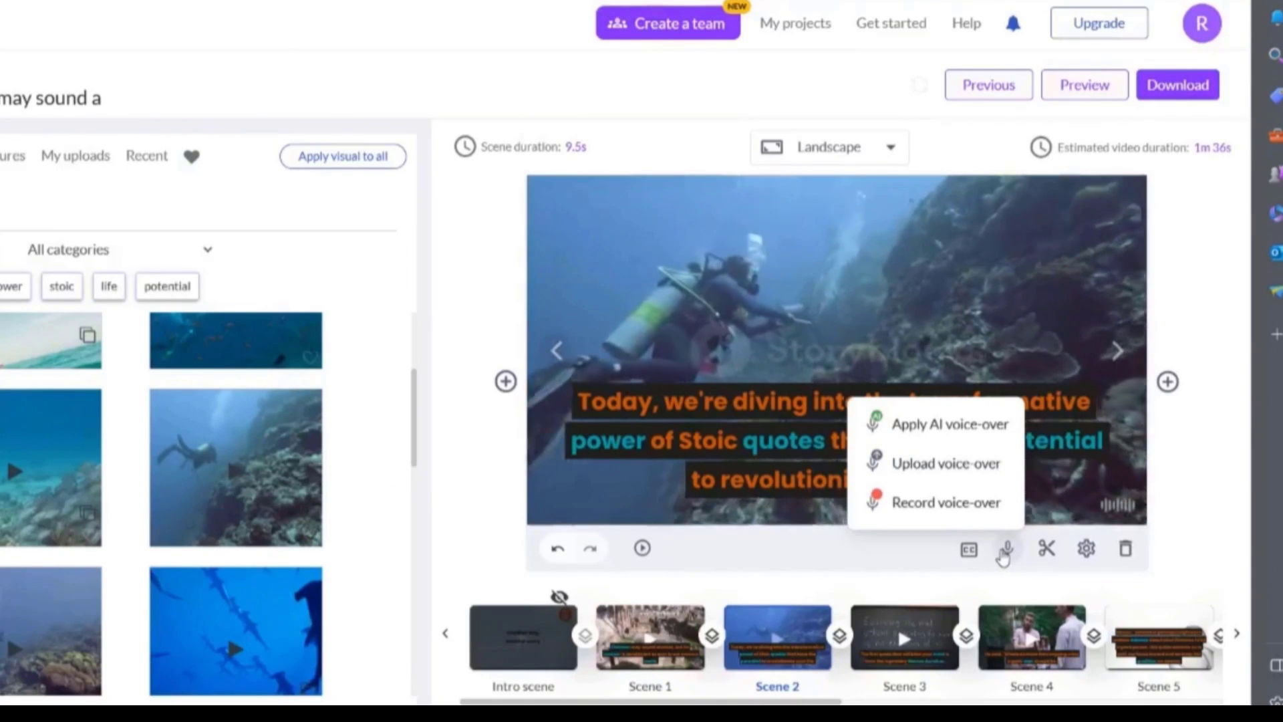
left_click(643, 548)
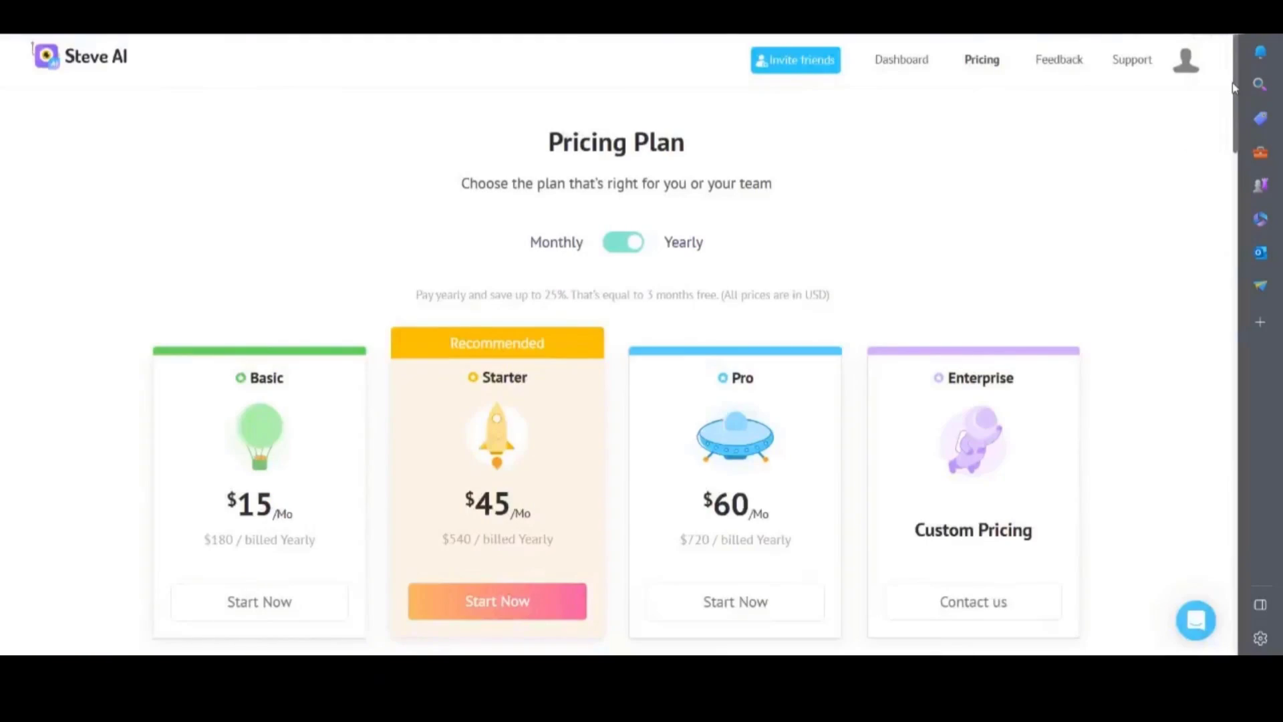
- Scroll the Steve AI dashboard and start a Text to Video project
scroll(1208, 147, "down", 1)
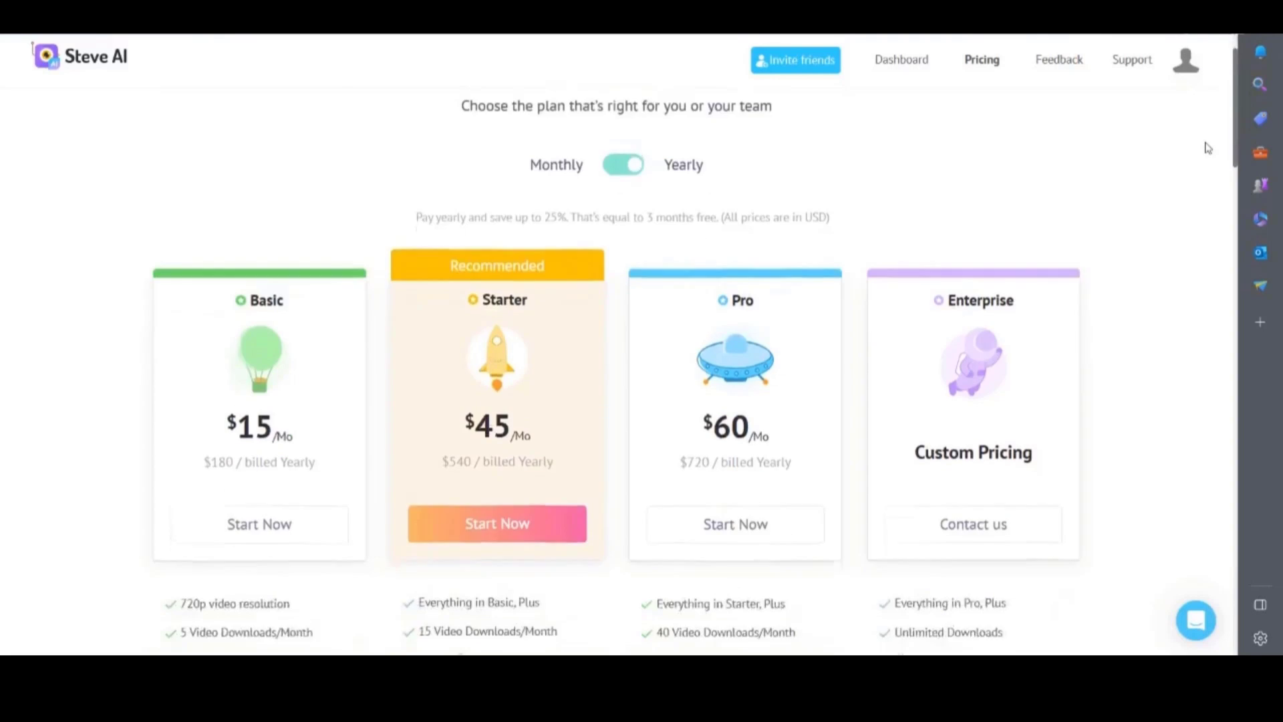
scroll(1209, 148, "down", 2)
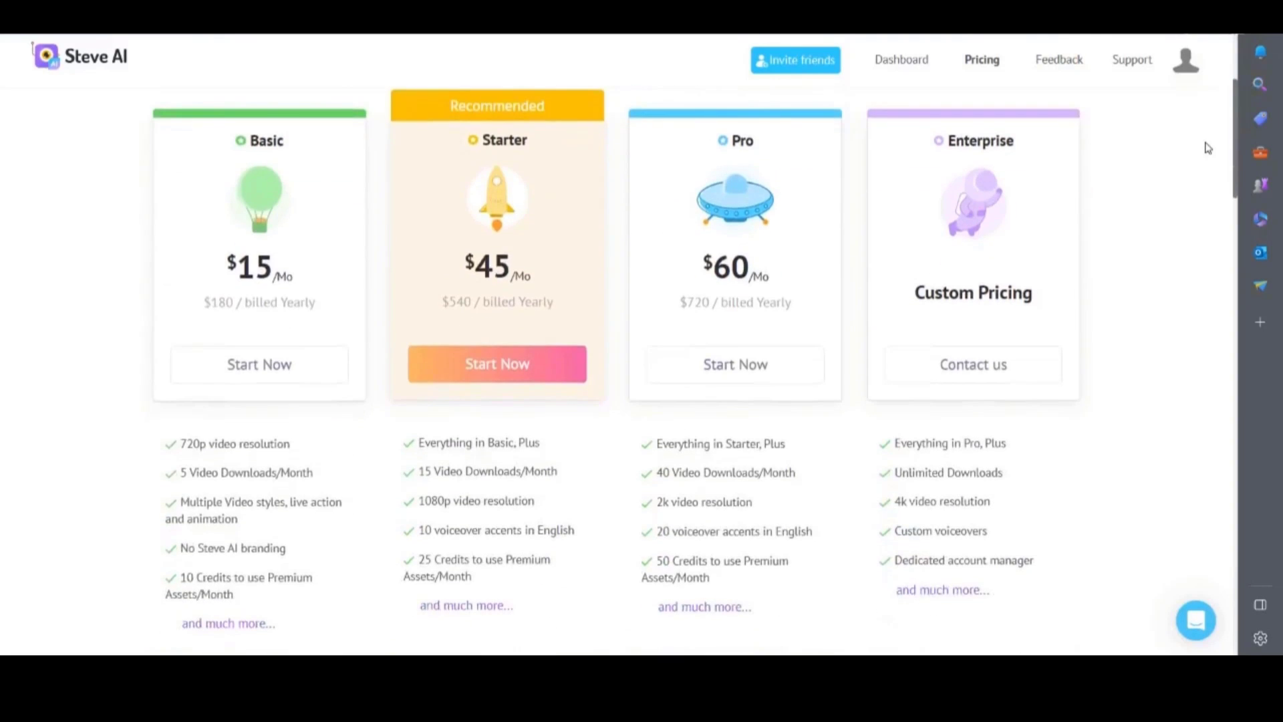
scroll(1208, 148, "down", 6)
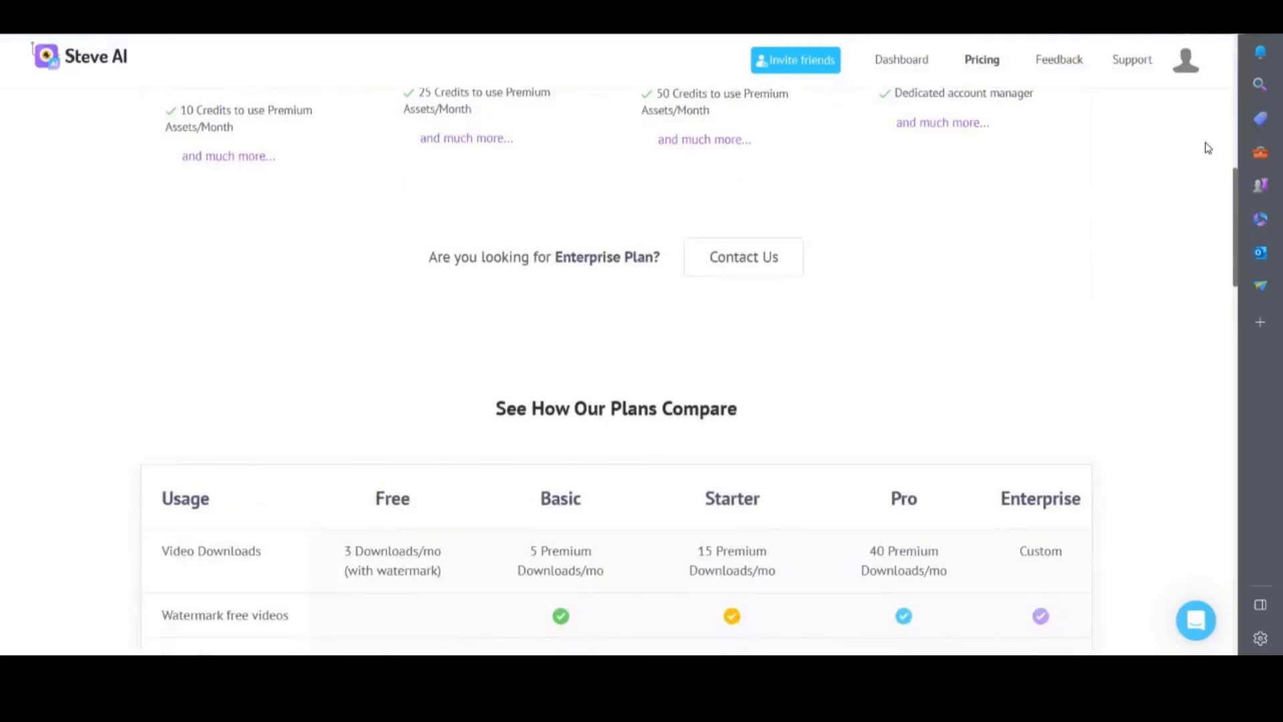
scroll(1209, 147, "down", 4)
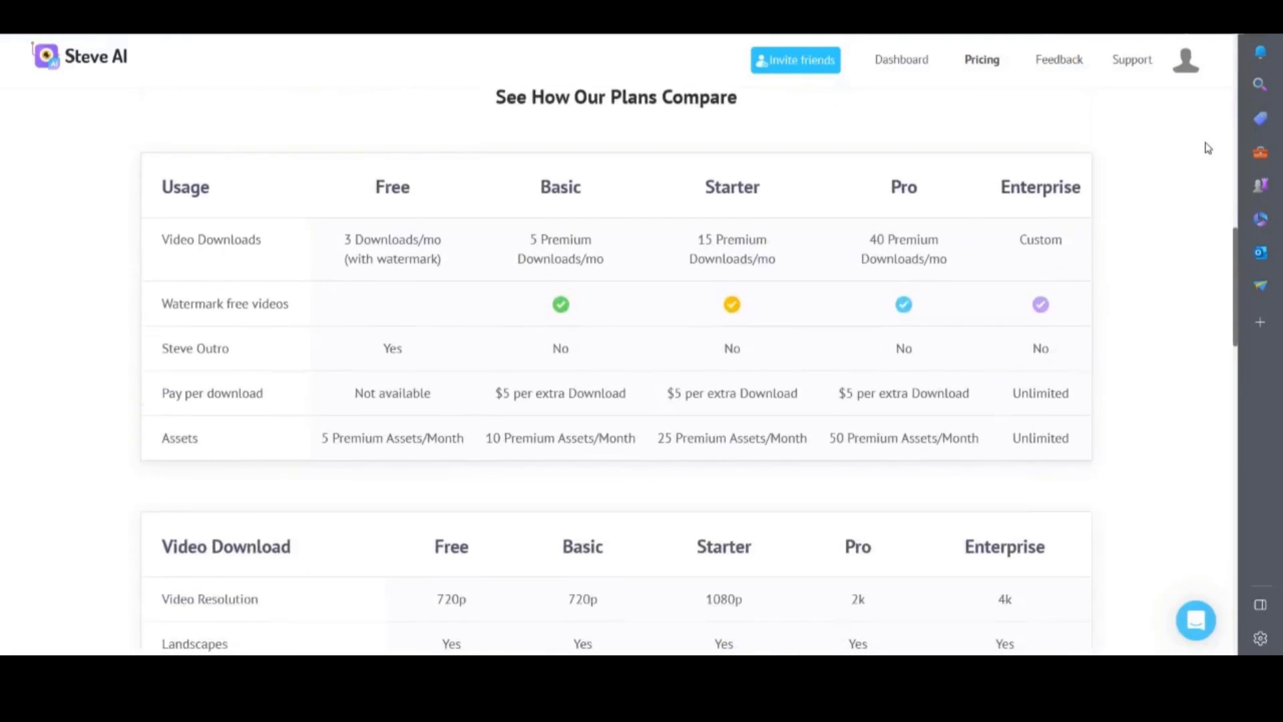
scroll(1208, 148, "up", 10)
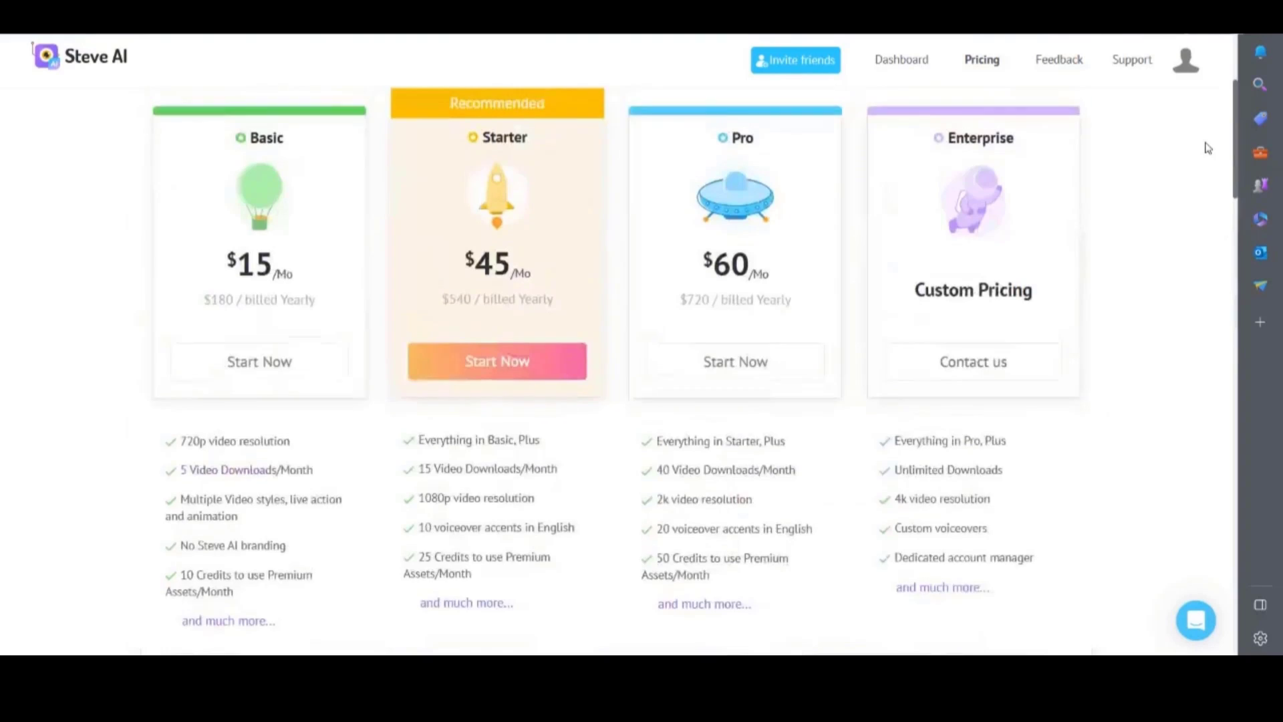
scroll(1208, 148, "up", 3)
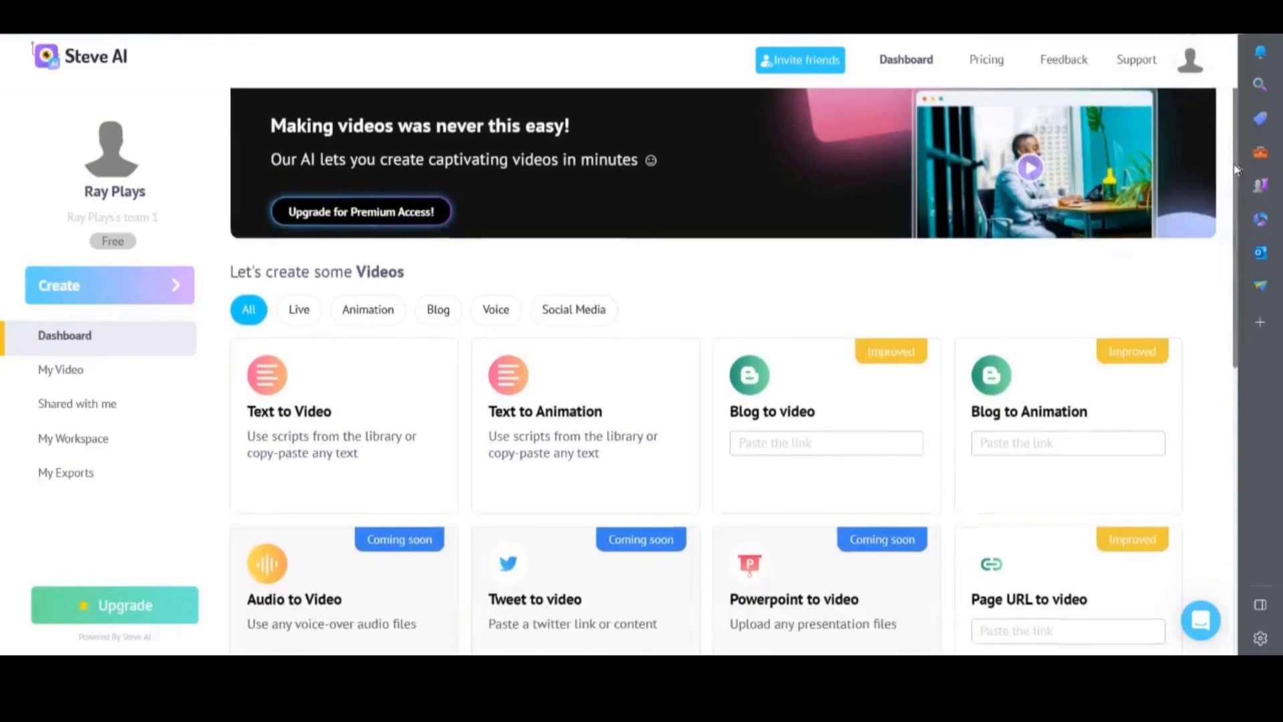
scroll(1233, 181, "down", 1)
scroll(1237, 184, "down", 1)
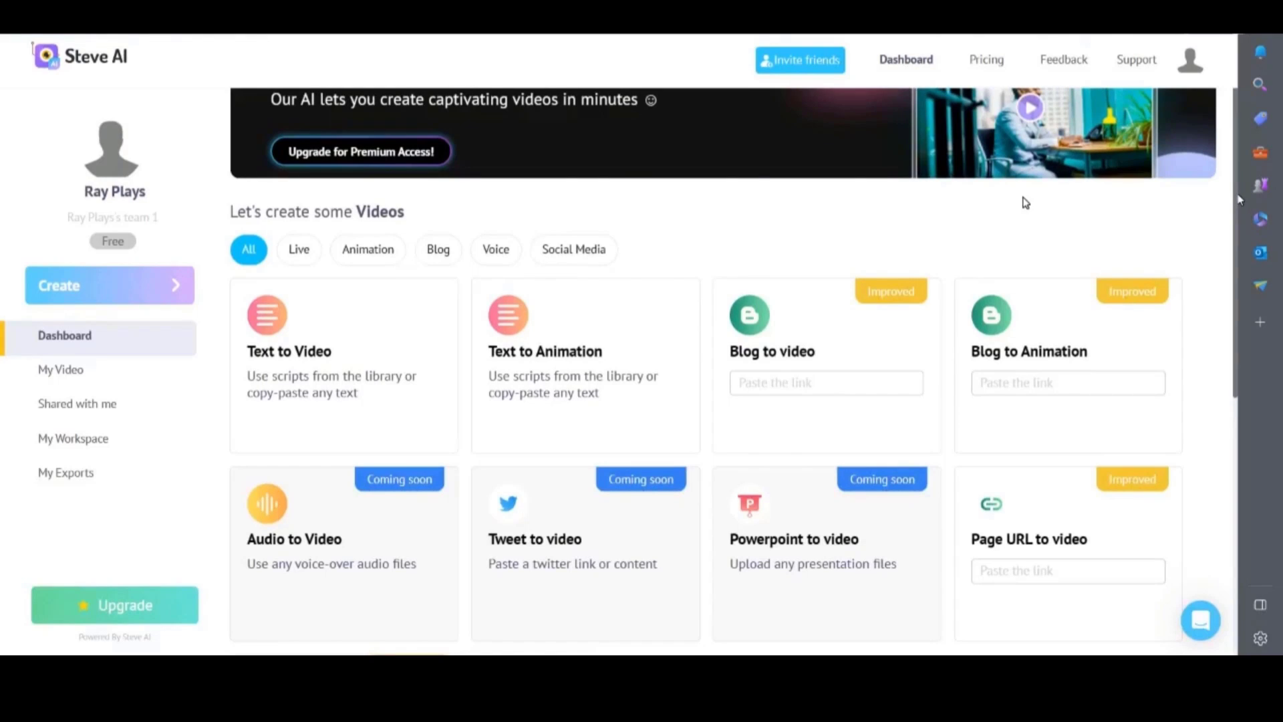
mouse_move(332, 436)
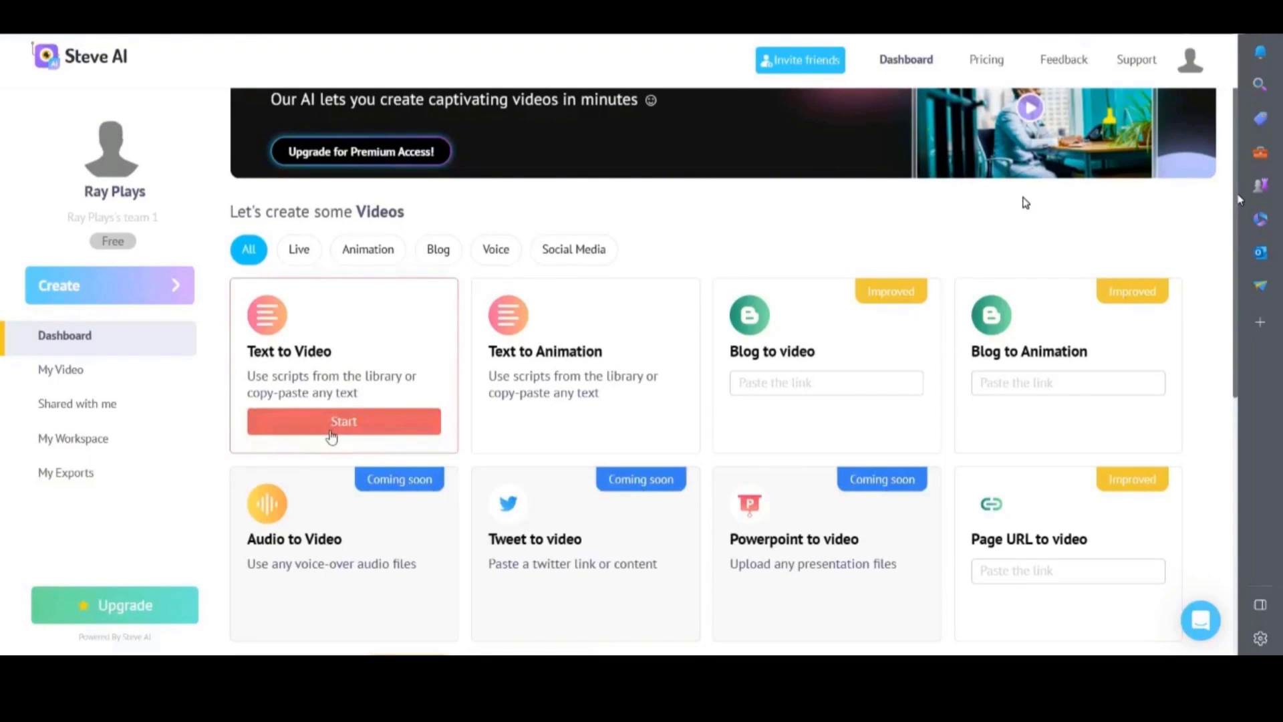
left_click(332, 422)
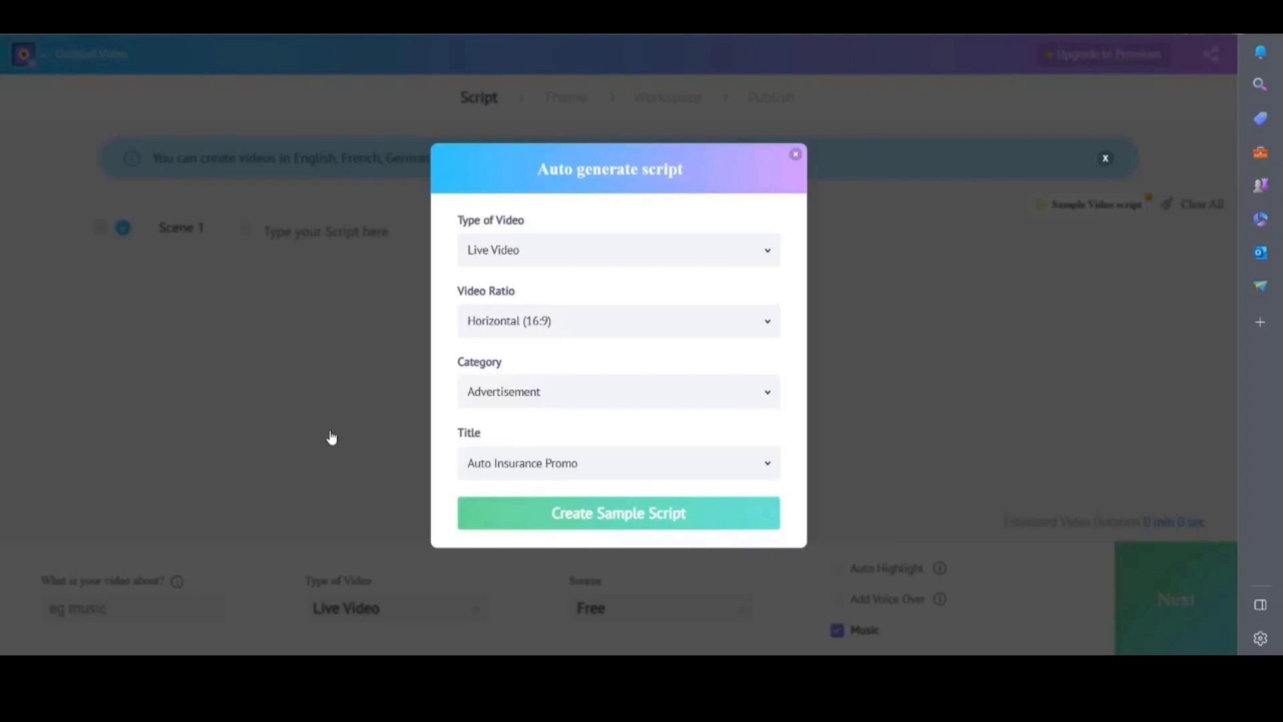
- Dismiss the Auto generate script dialog and paste the Stoicism script into Scene 1
left_click(795, 158)
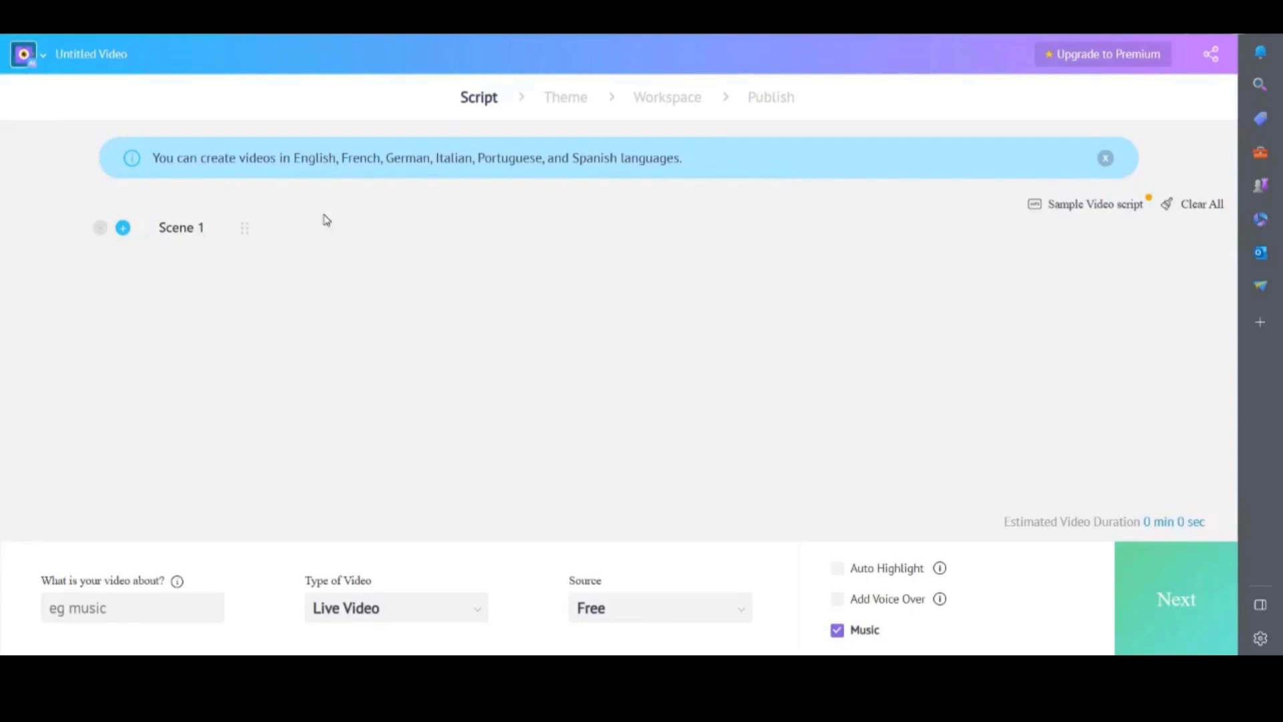
key("ctrl+v")
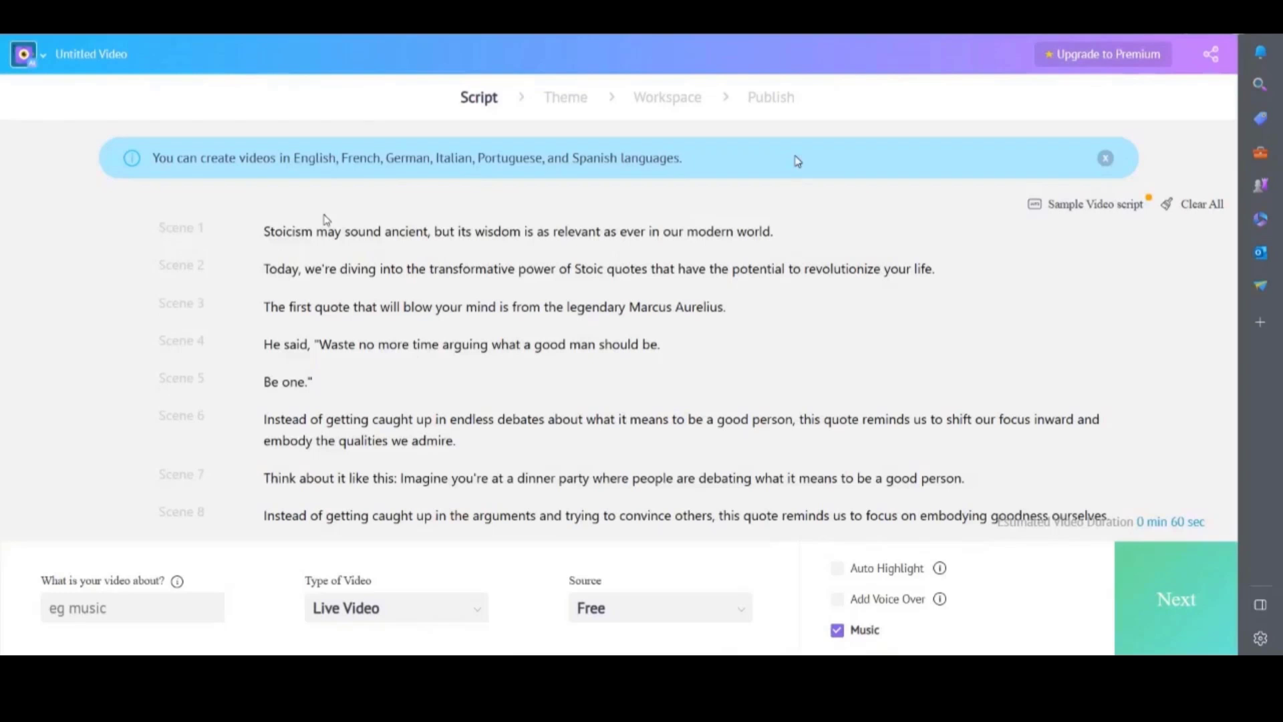
- Choose 'stoicism' from the suggested keywords as the video topic
left_click(67, 615)
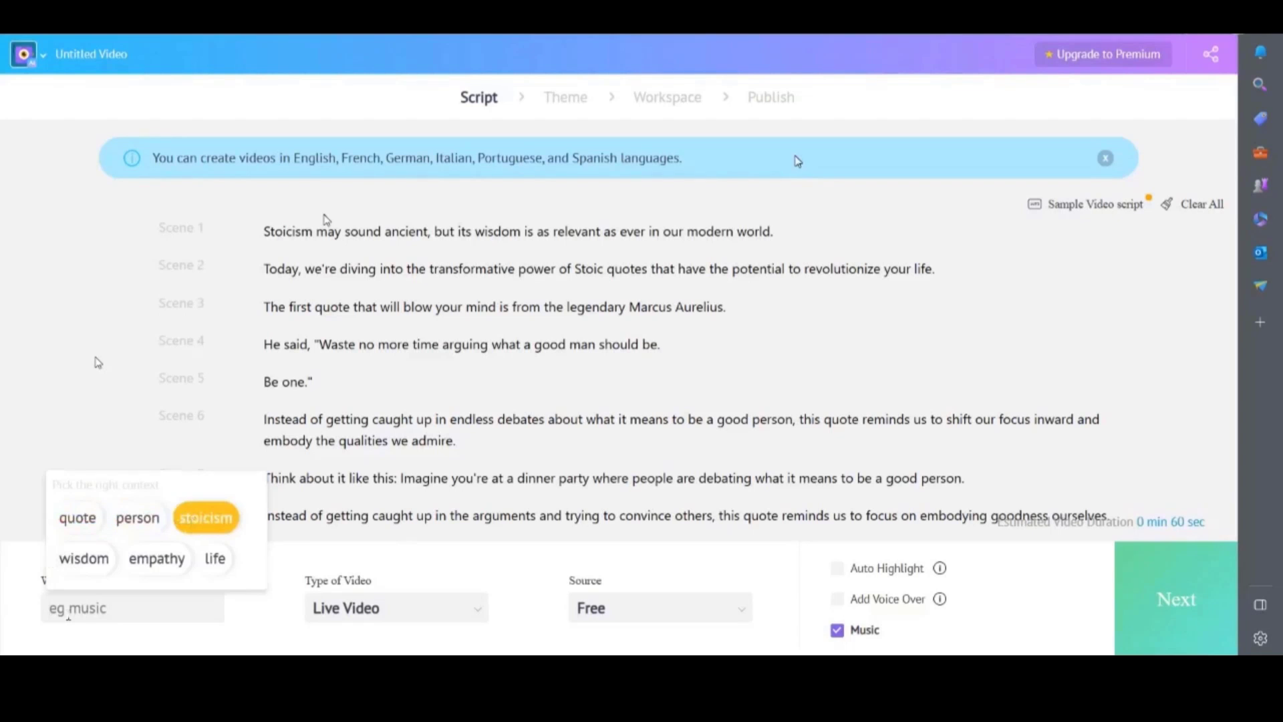
left_click(191, 517)
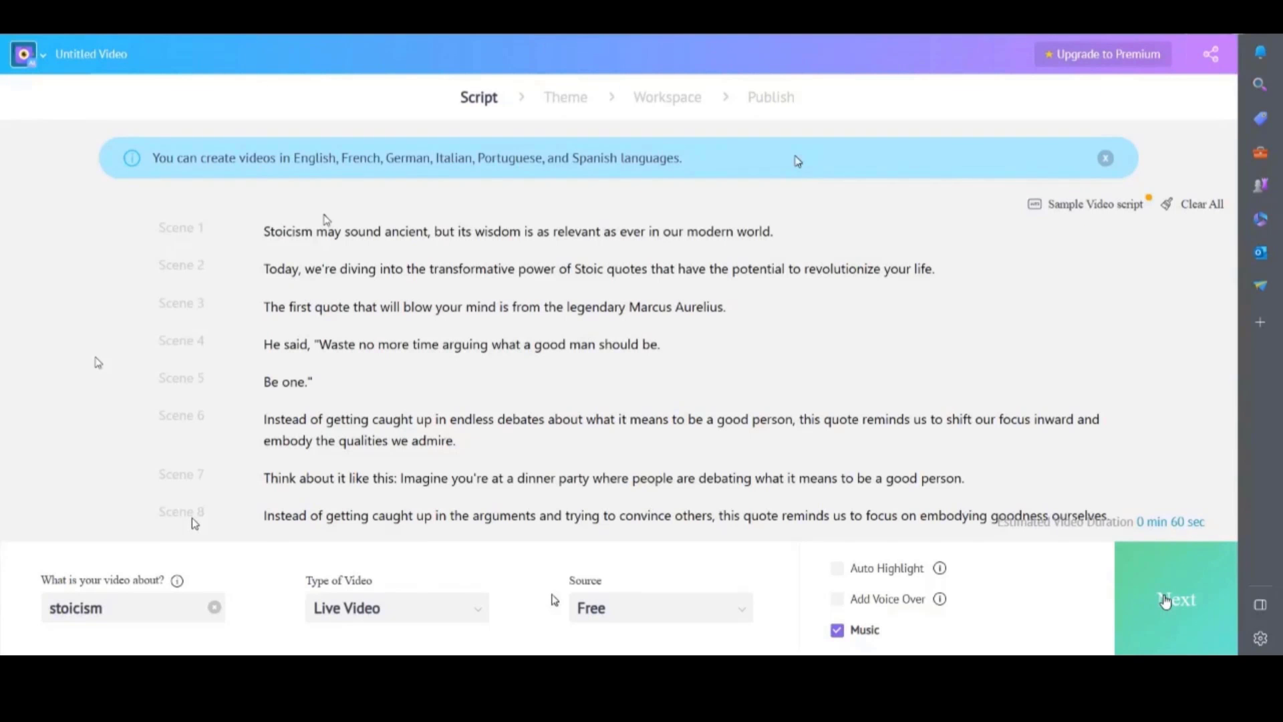
- Pick the third design style to generate the 1:05 Stoicism video with seven-plus scenes
left_click(1165, 601)
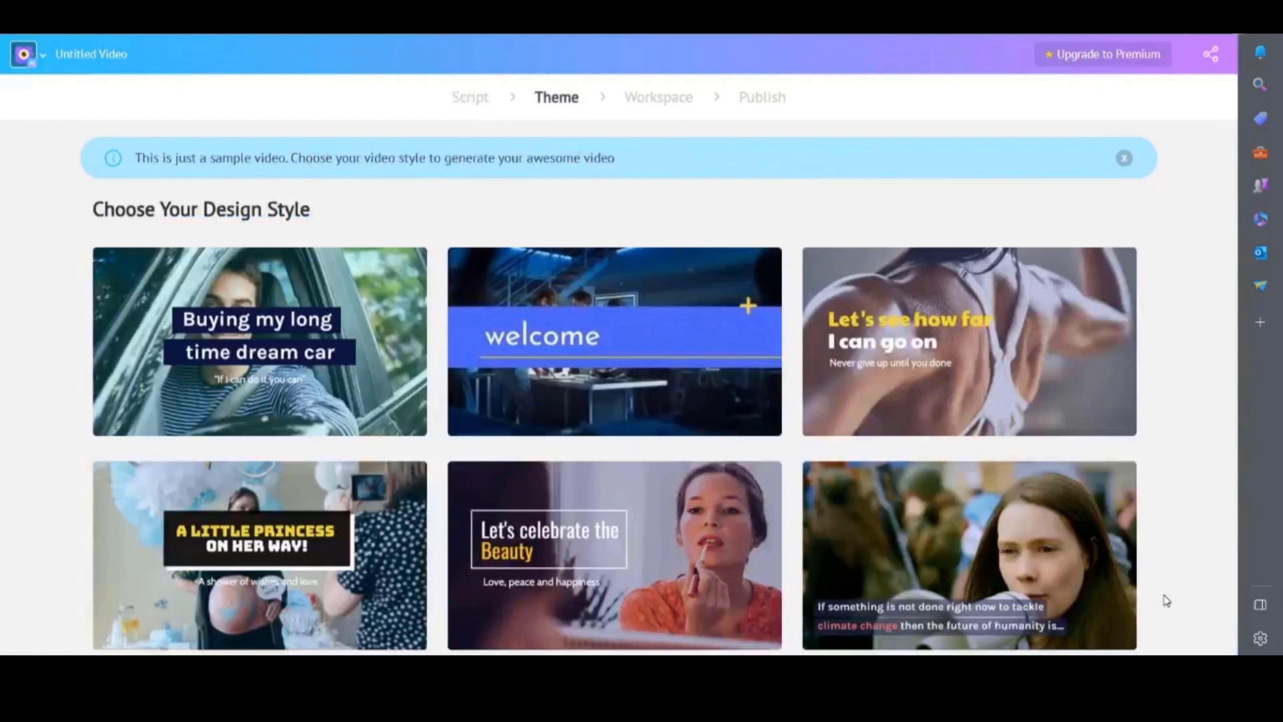
mouse_move(600, 343)
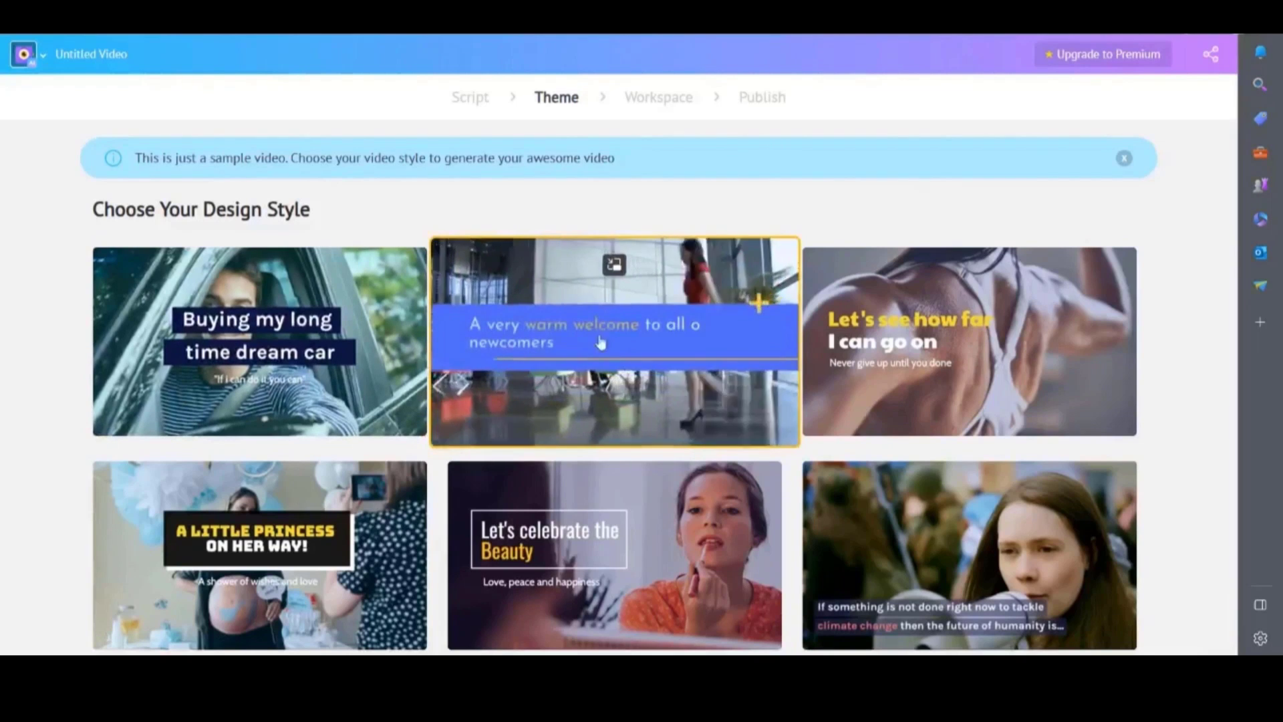
mouse_move(848, 354)
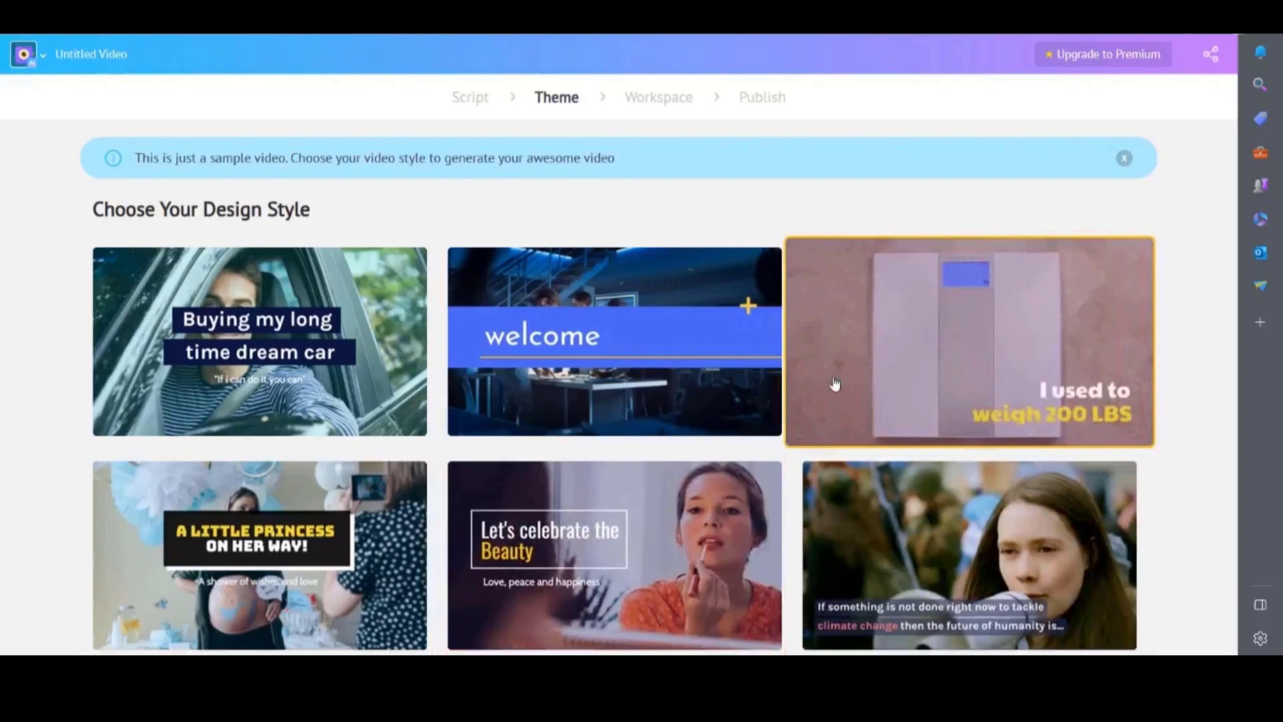
left_click(835, 384)
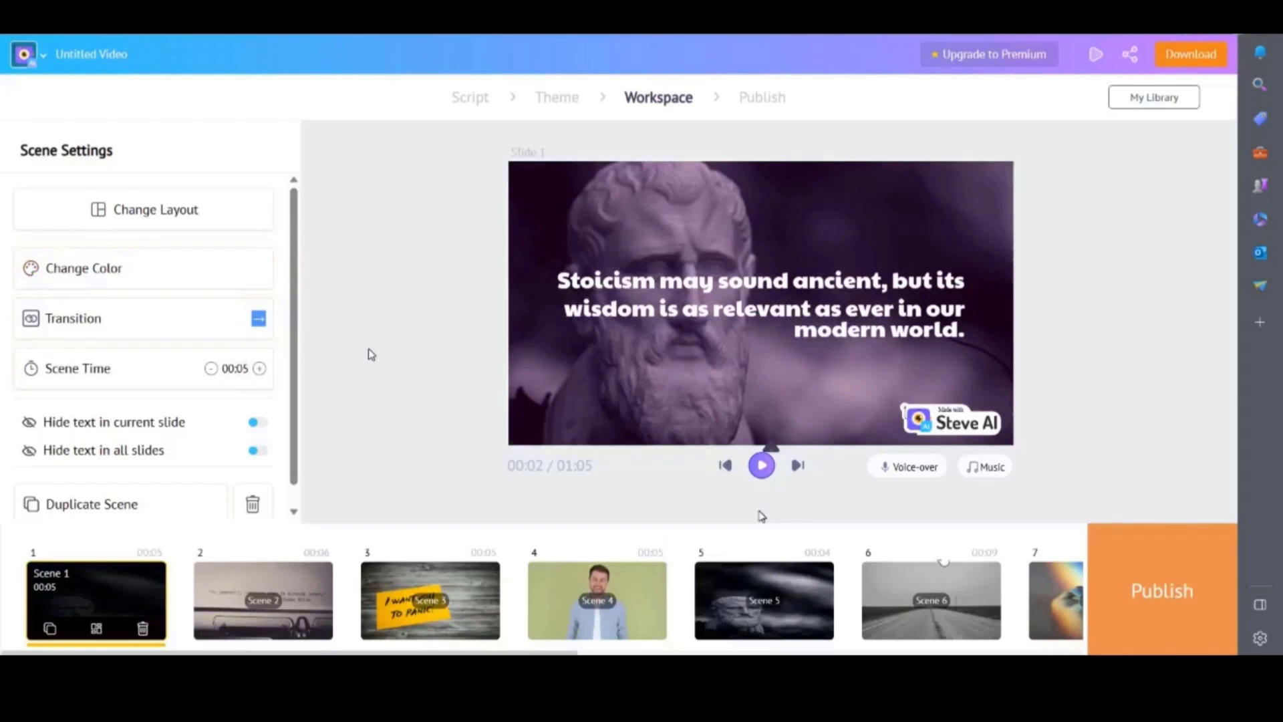
- Replace Scene 3's sticky-note background with the sunset clifftop clip, then play from Scene 1
left_click(395, 601)
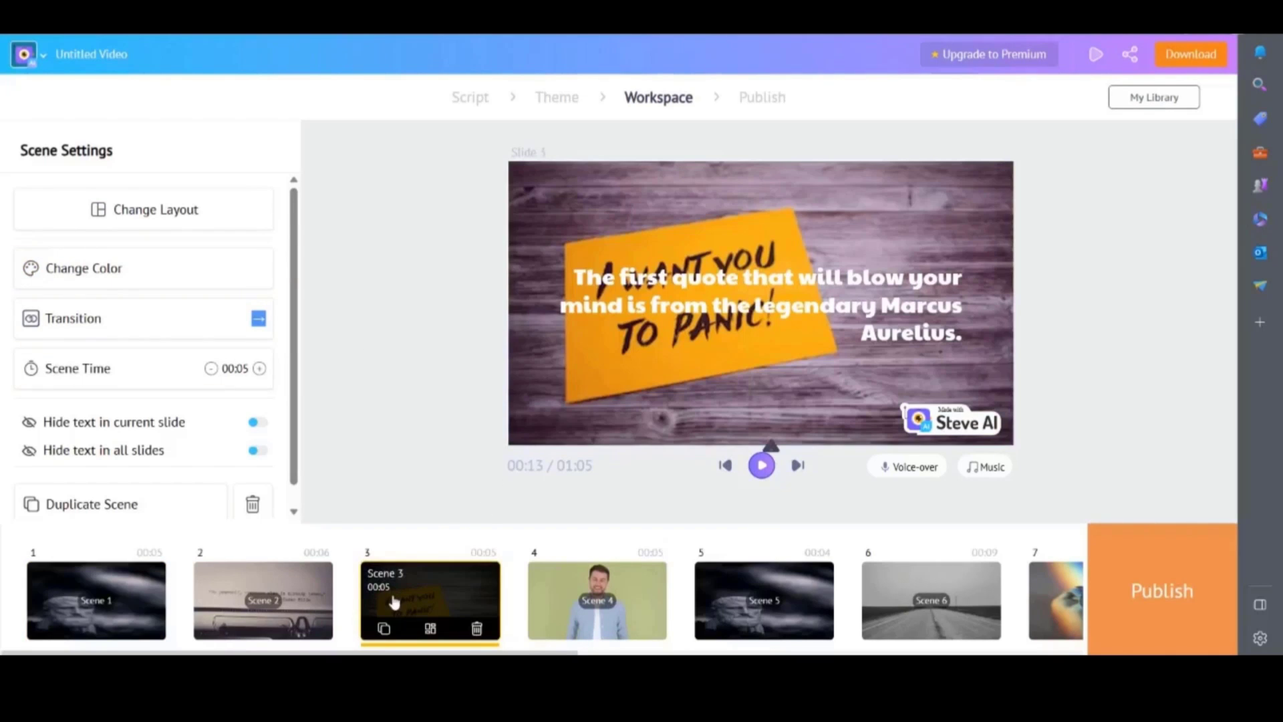
left_click(548, 383)
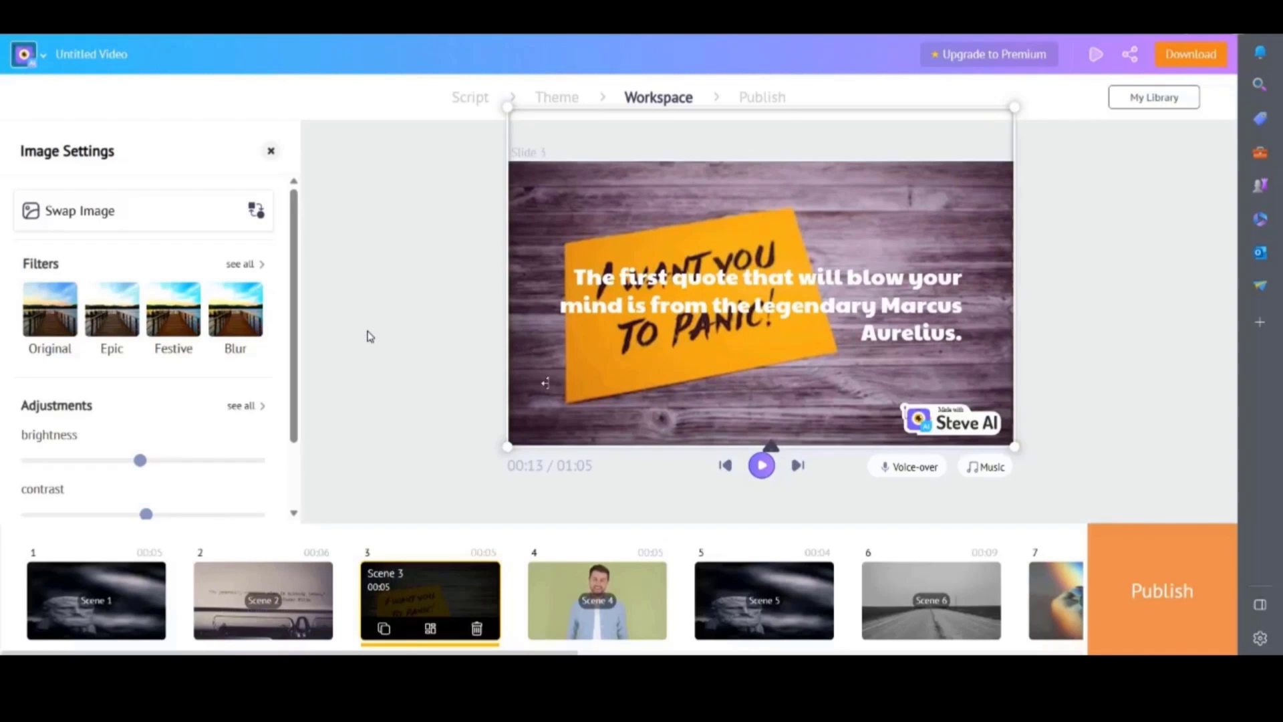
left_click(188, 222)
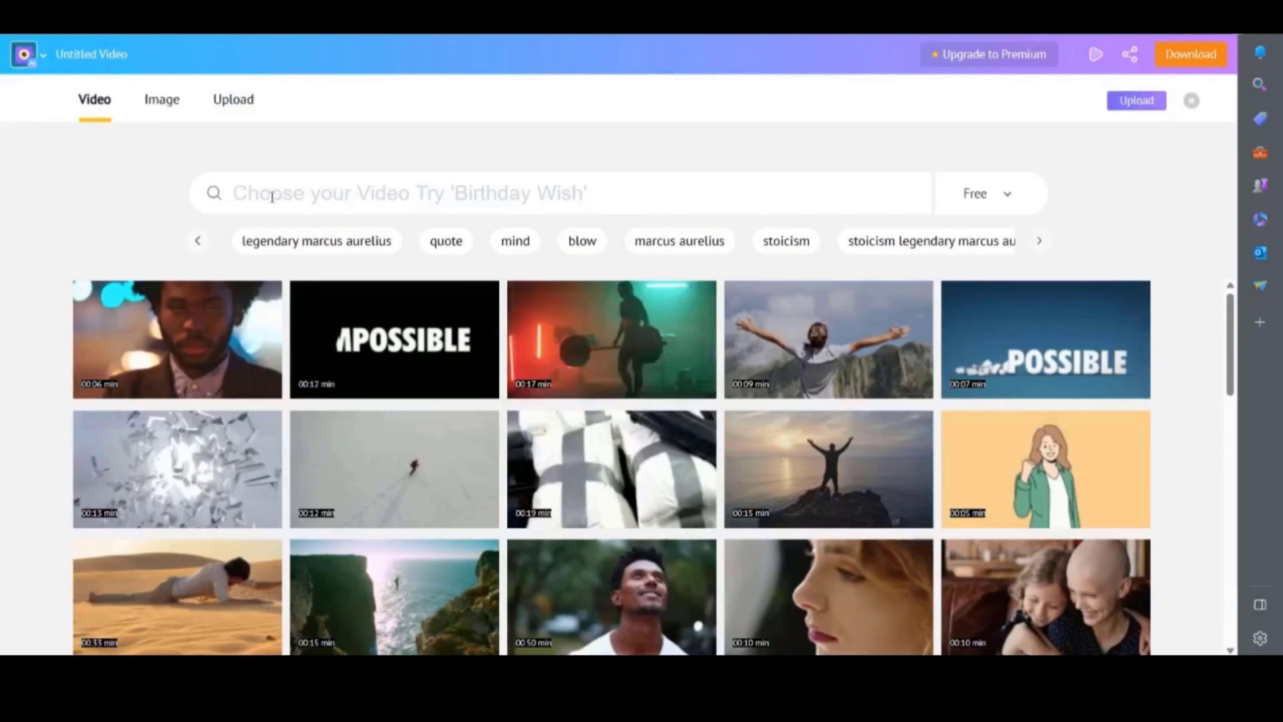
left_click(829, 468)
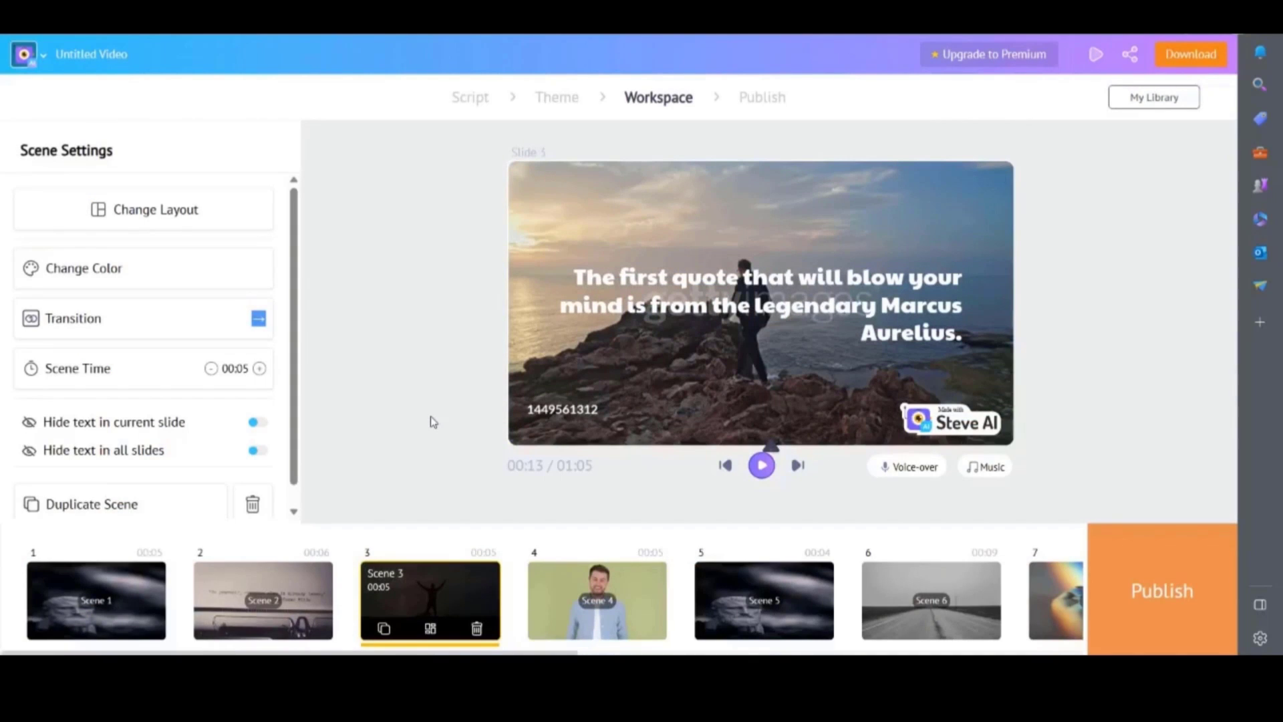
left_click(516, 315)
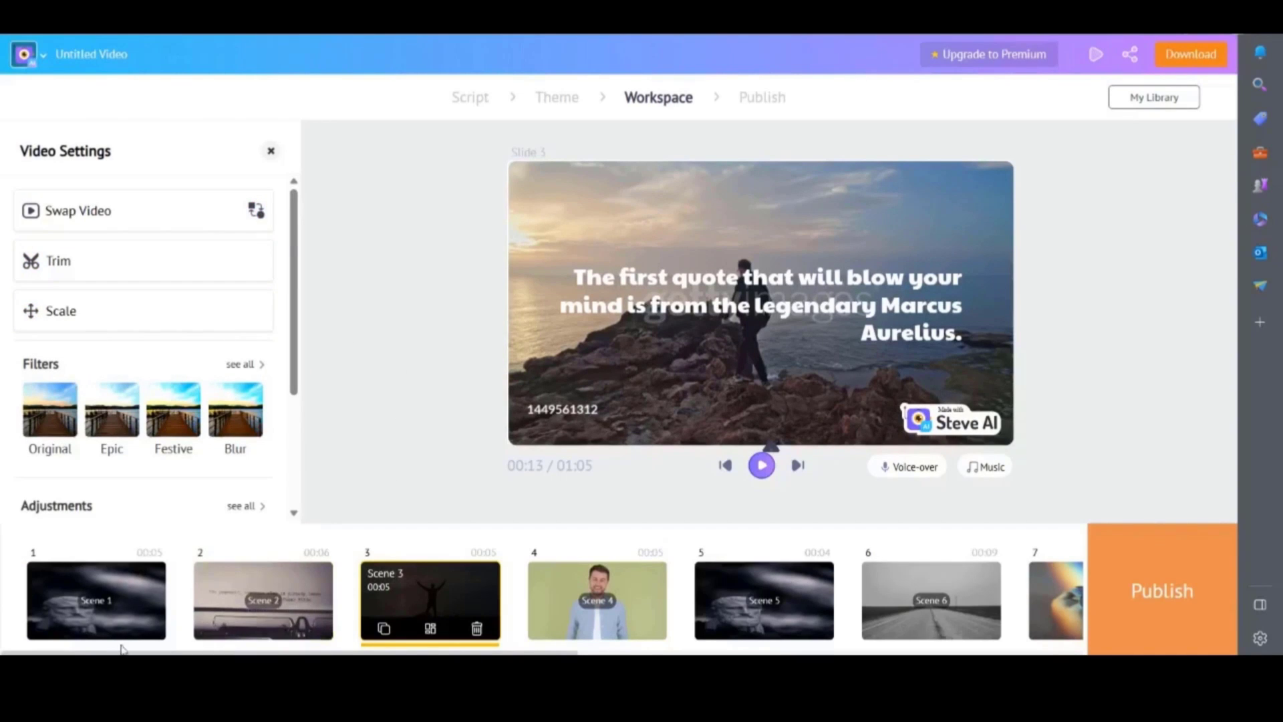
left_click(91, 605)
left_click(762, 466)
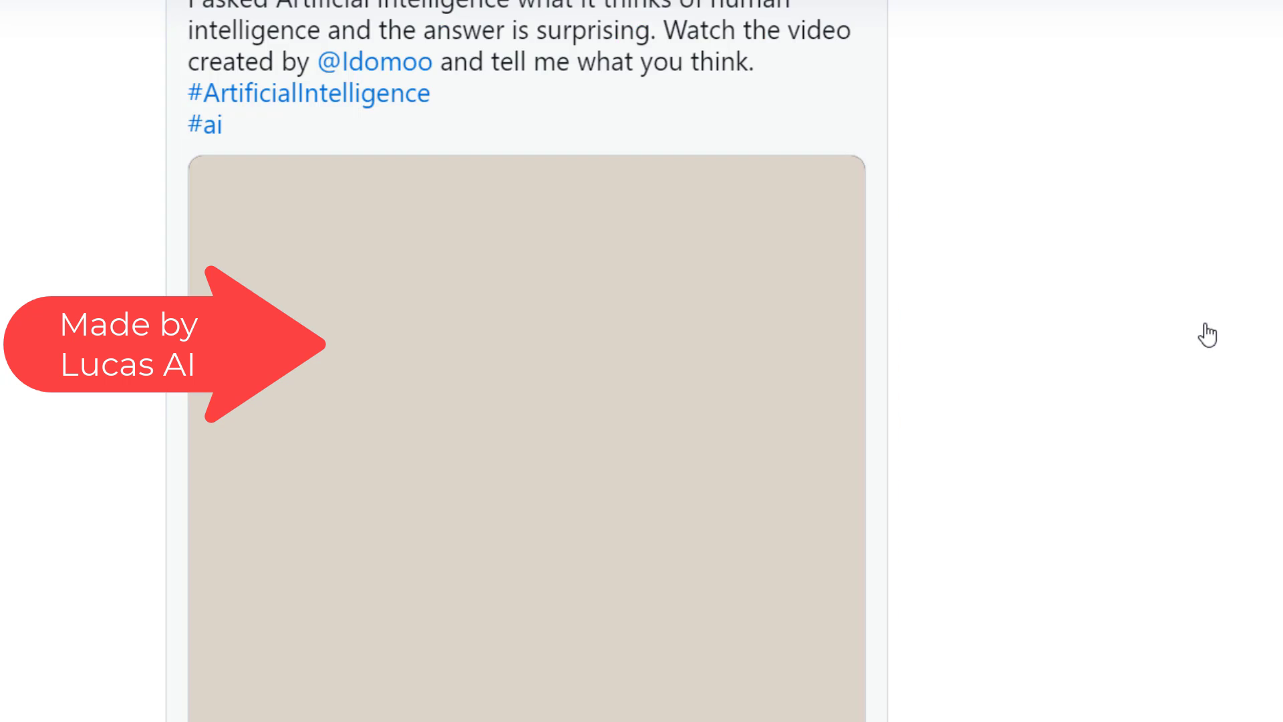
scroll(1210, 323, "down", 2)
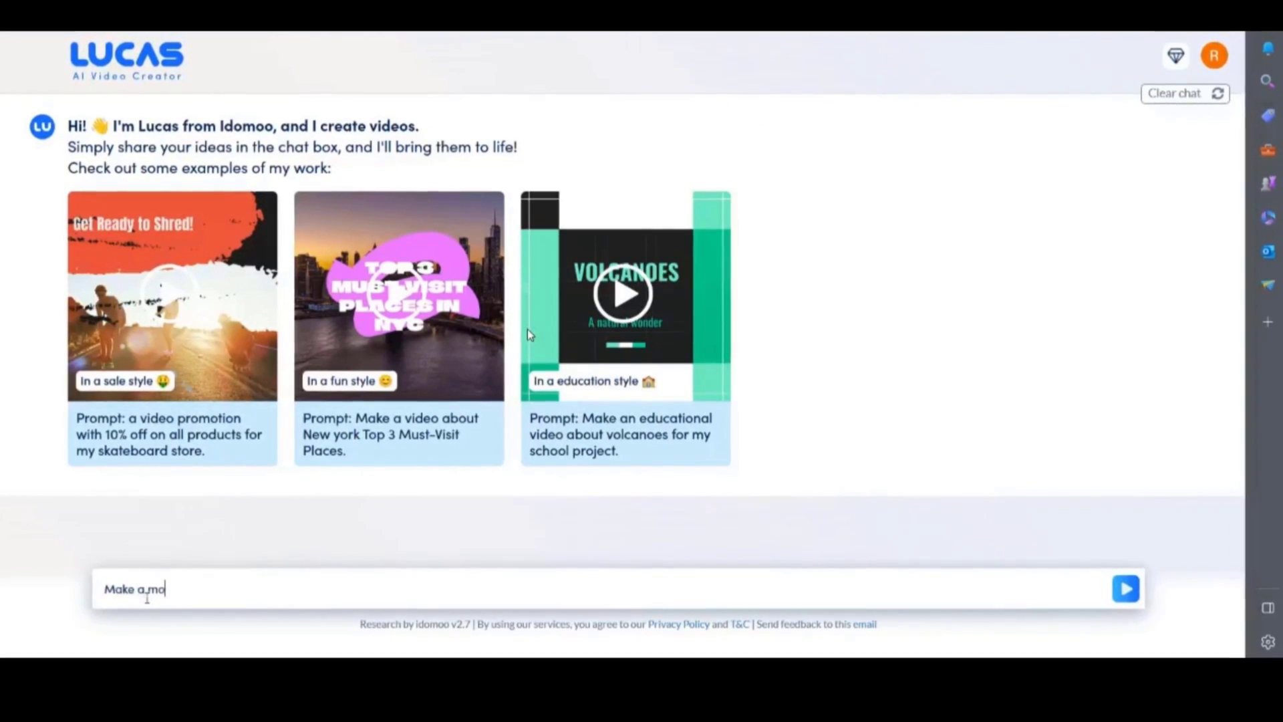
- Request 'Make a motivational video', generate and play the Rise and Shine video, then open its editor
type("onal video")
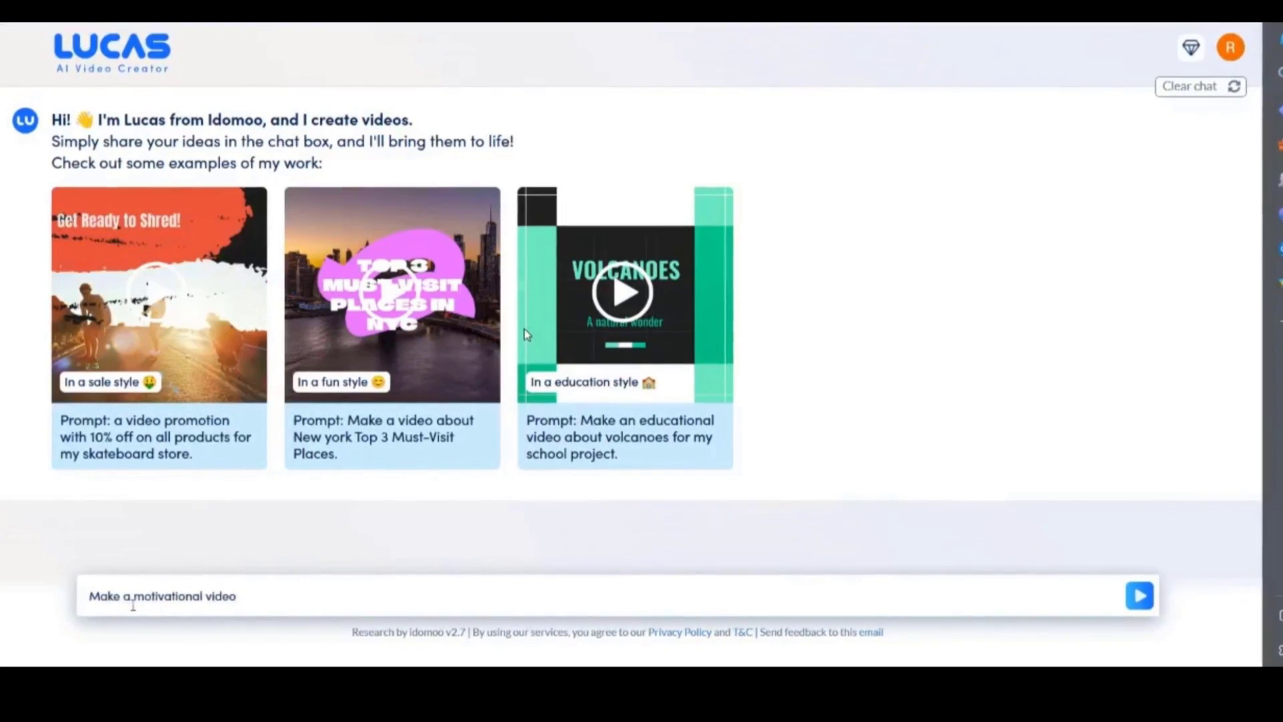
key("Return")
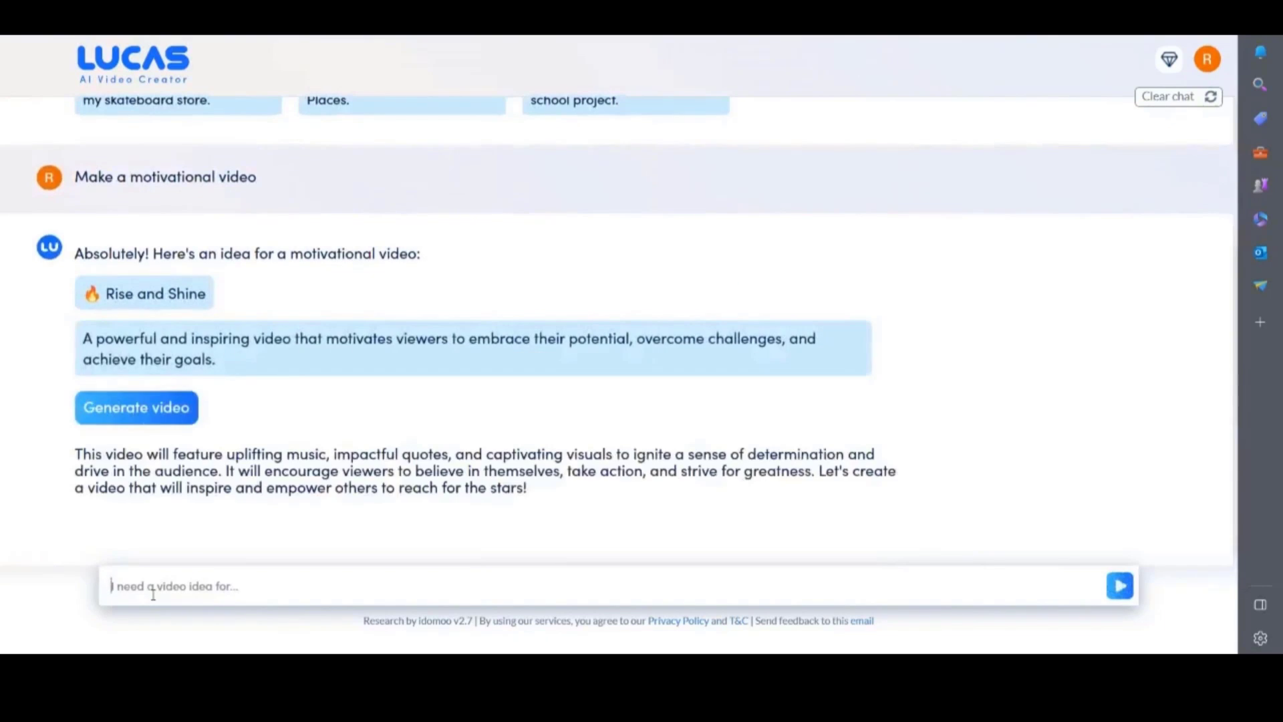
left_click(135, 408)
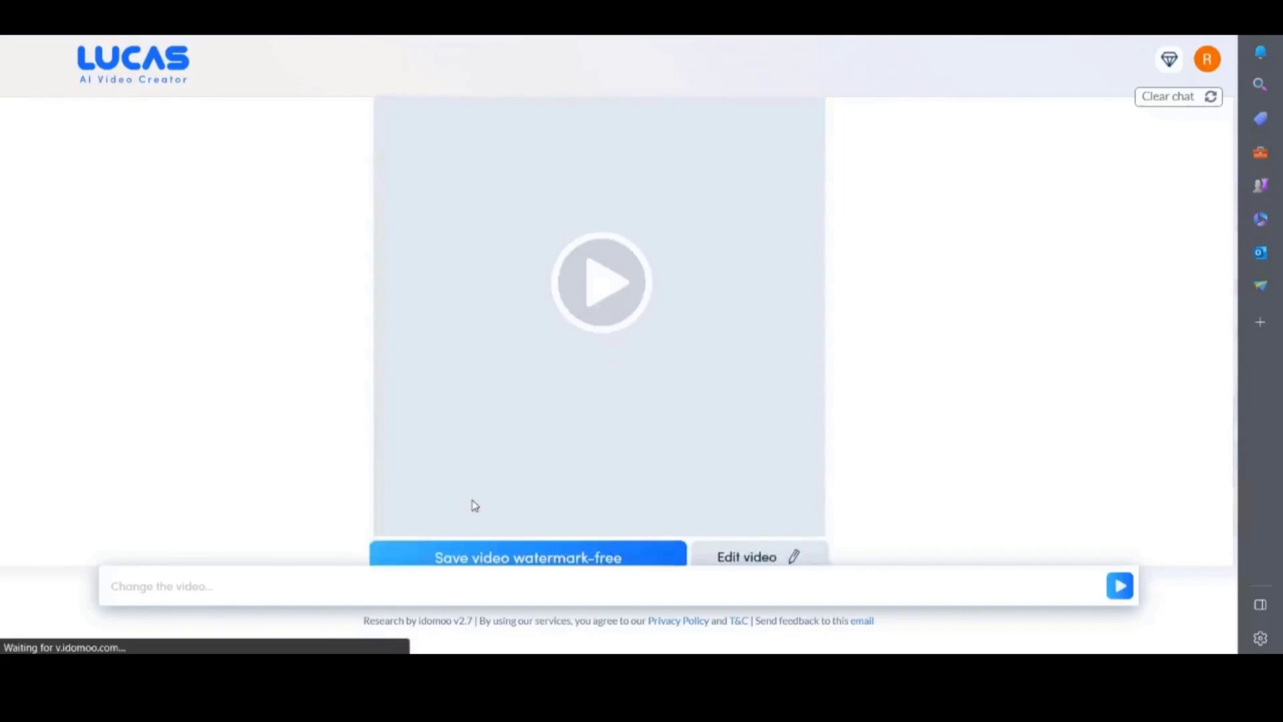
left_click(600, 264)
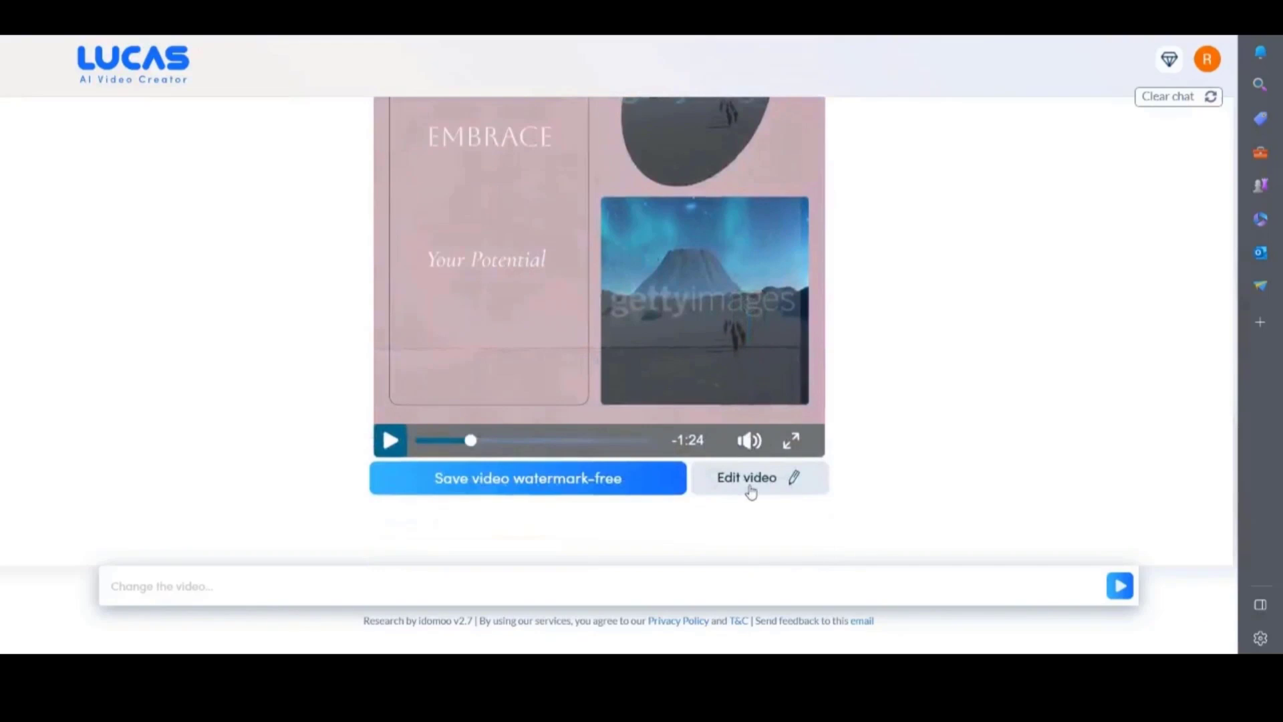
left_click(752, 491)
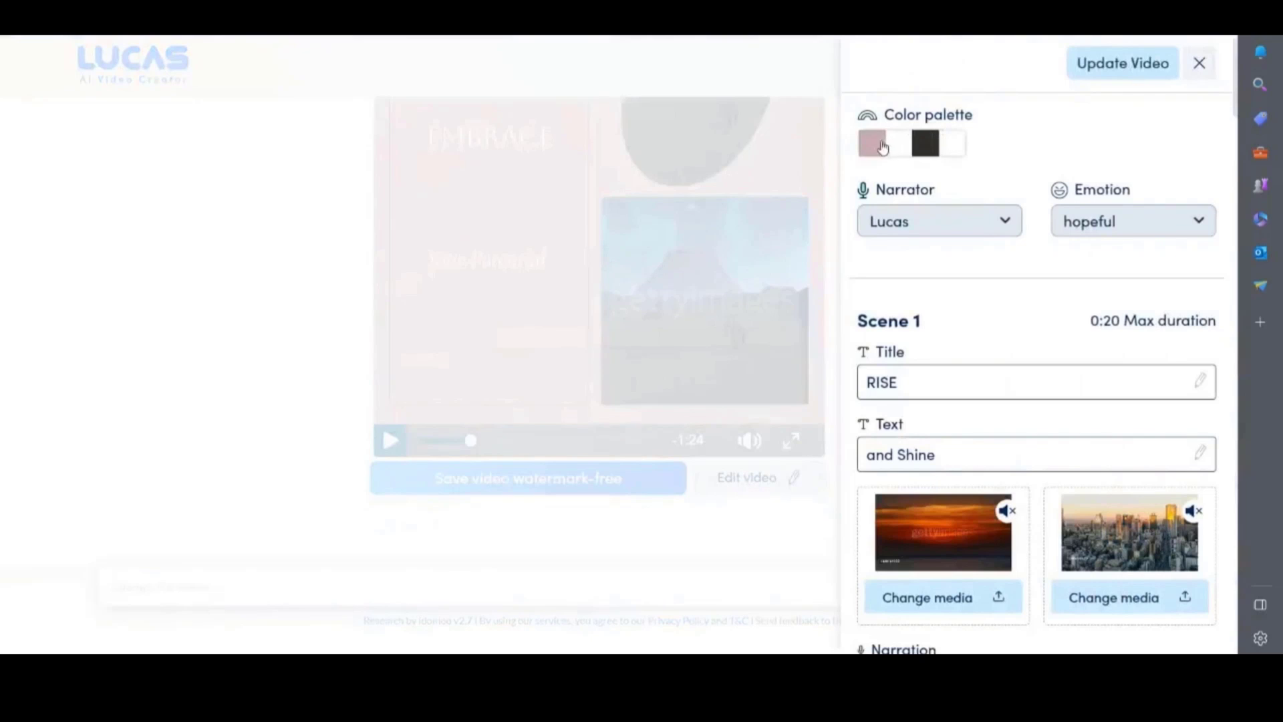
- Check the dark and near-white palette colours, then set the narrator voice to Aria
left_click(925, 144)
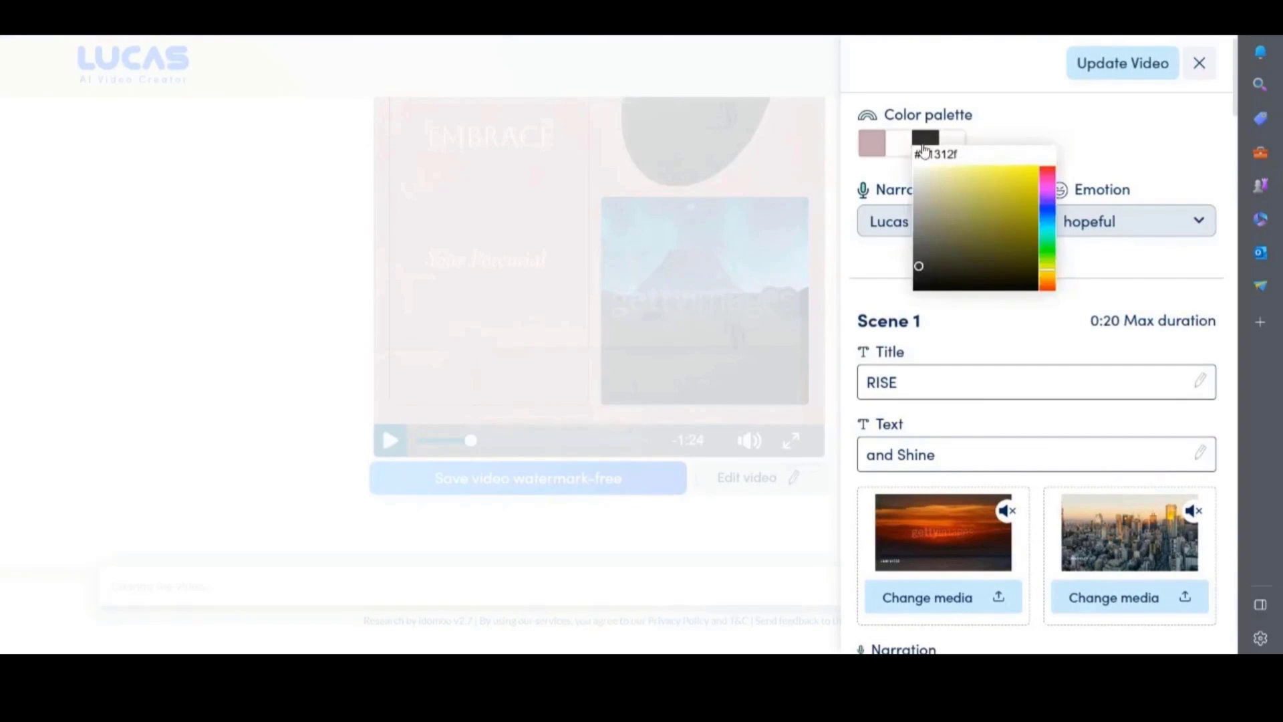
left_click(903, 151)
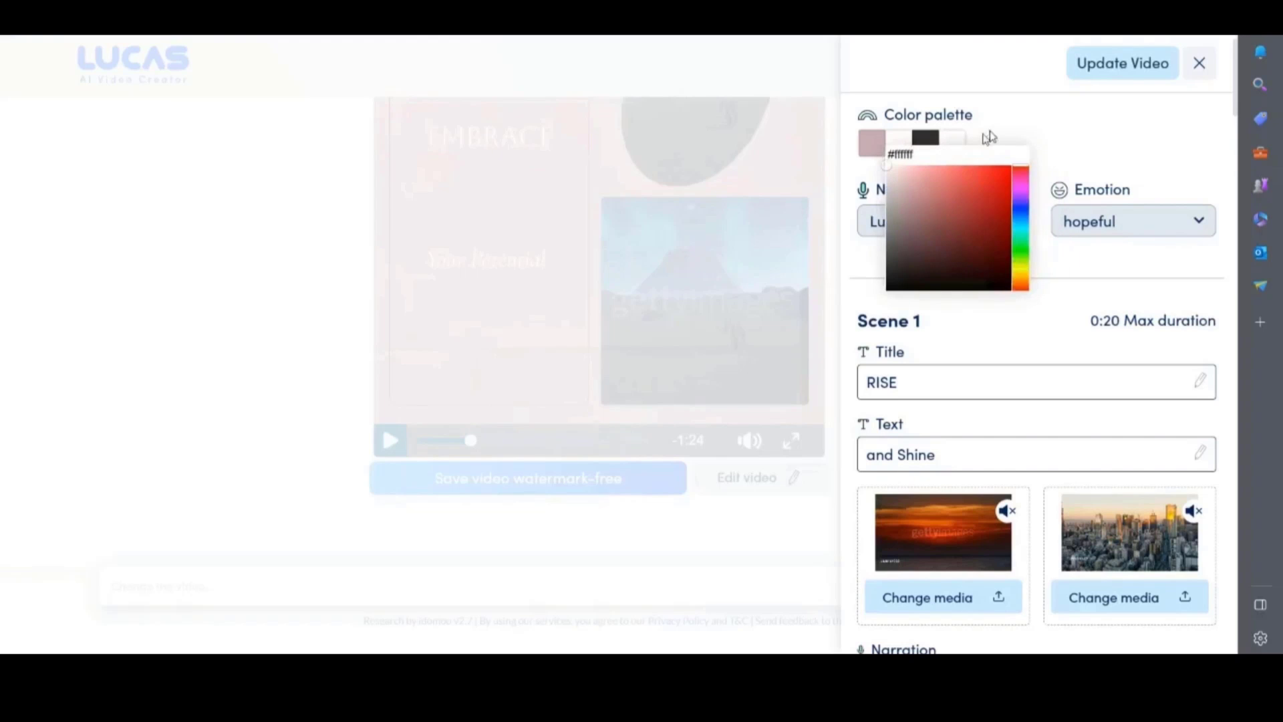
left_click(996, 136)
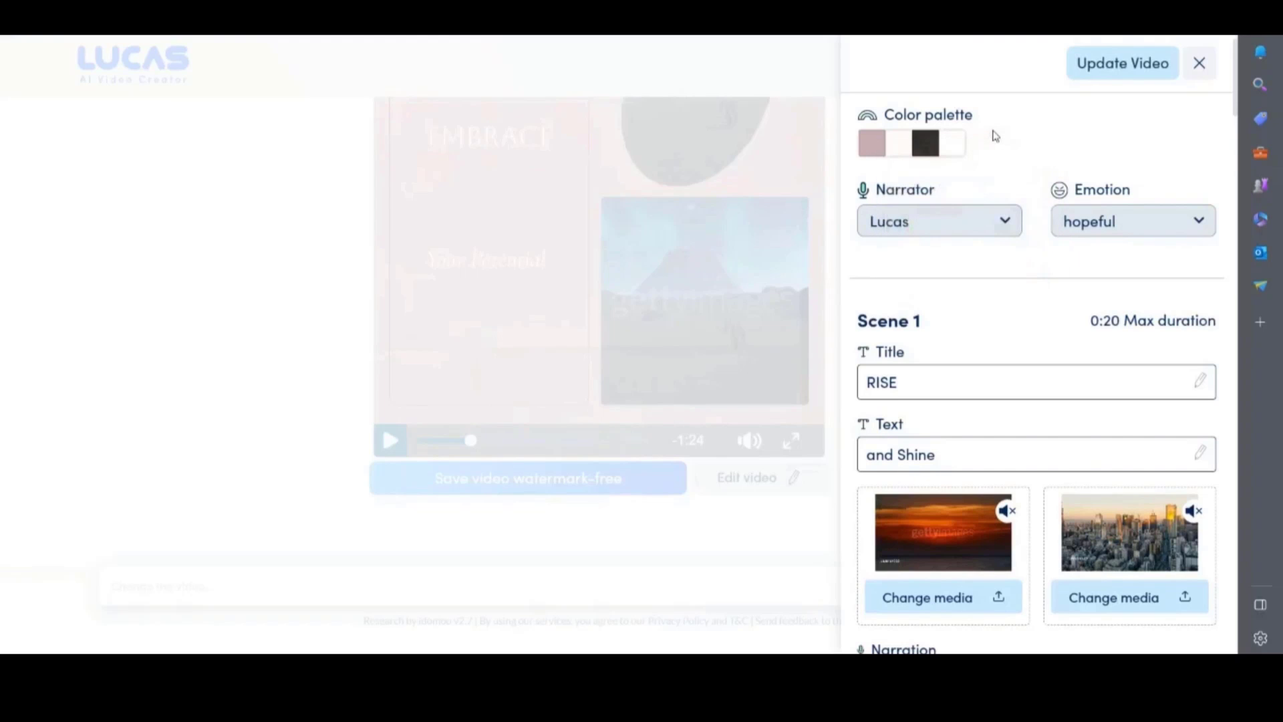
left_click(1007, 225)
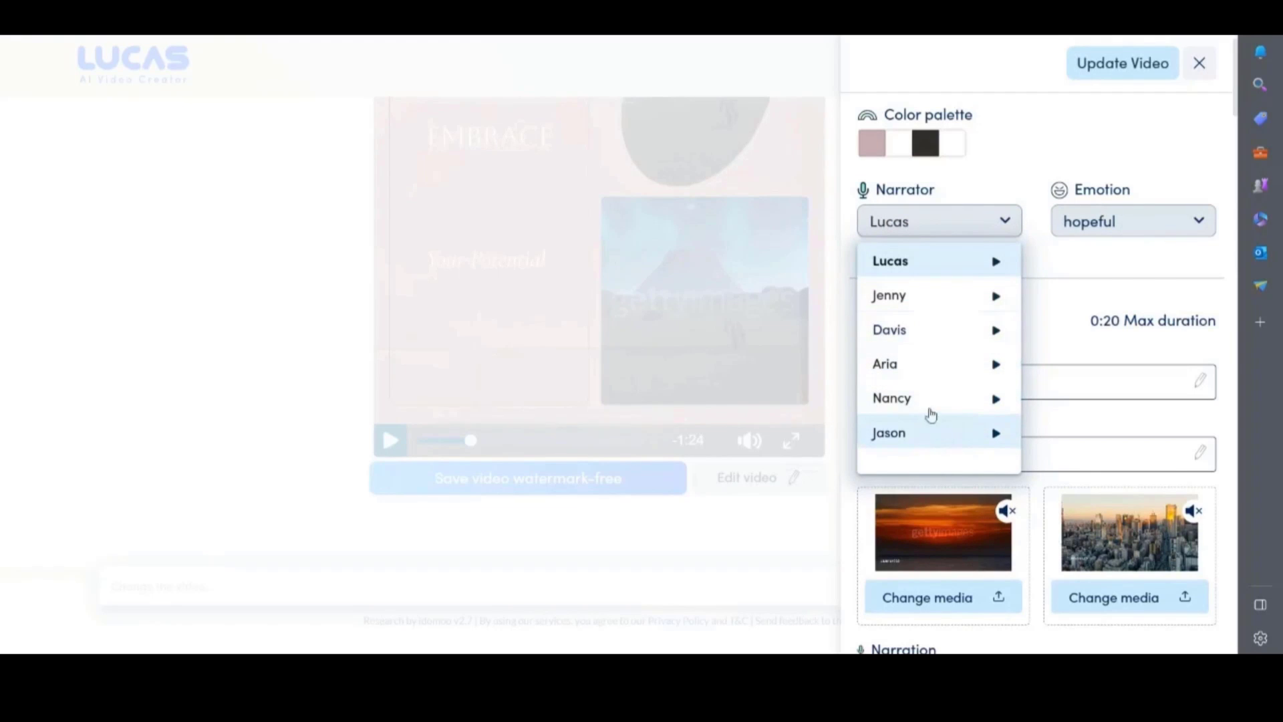
left_click(928, 366)
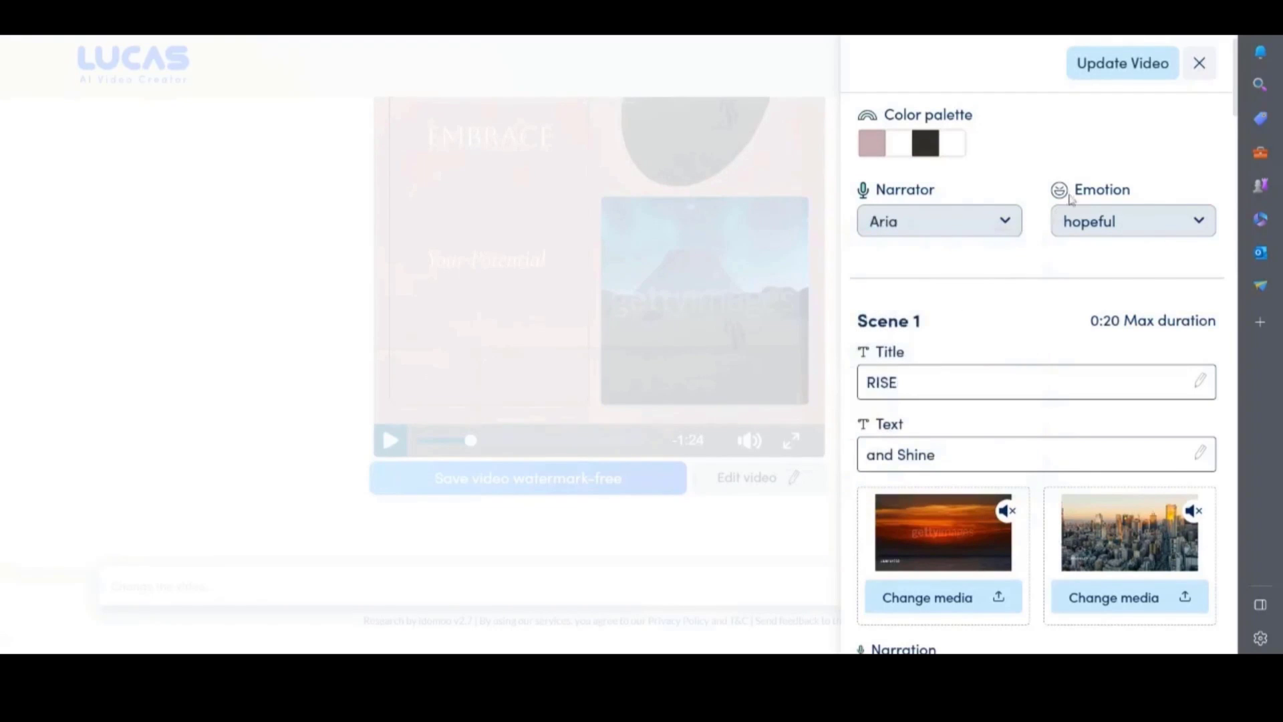
left_click(1108, 222)
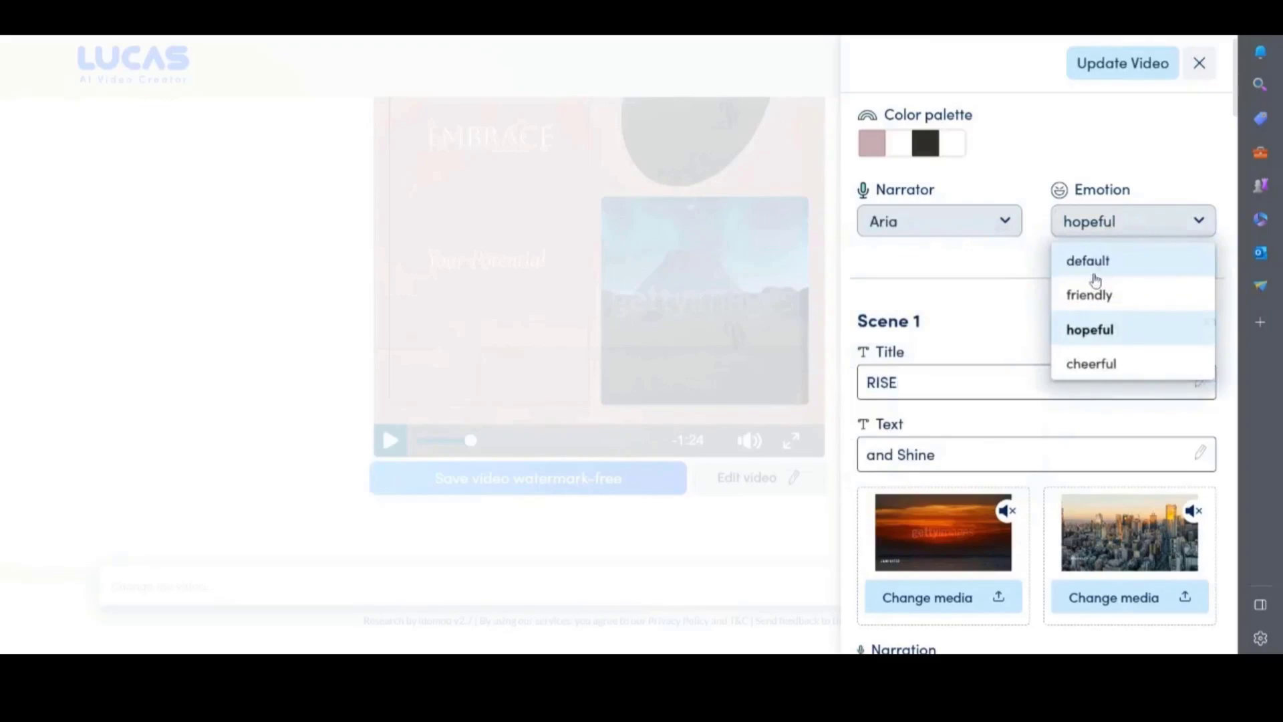